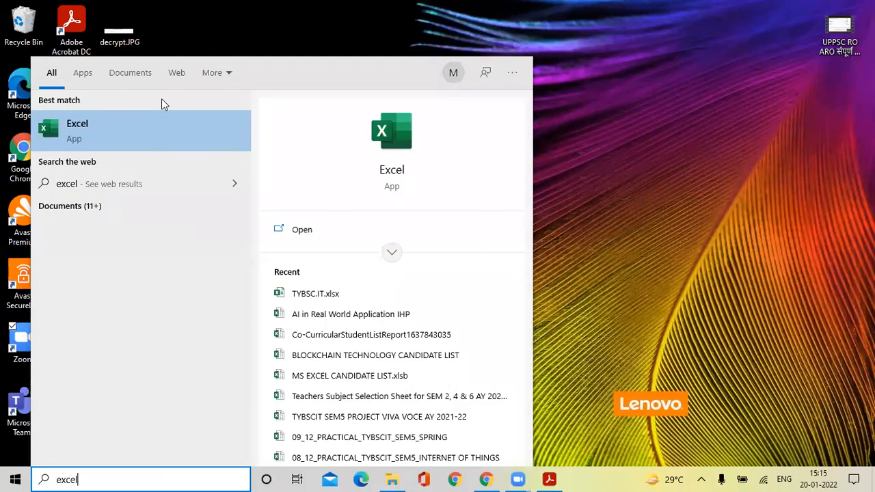
Launch the Excel app from the Best match result in Start search.
{"action": "left_click", "coordinate": [150, 124]}
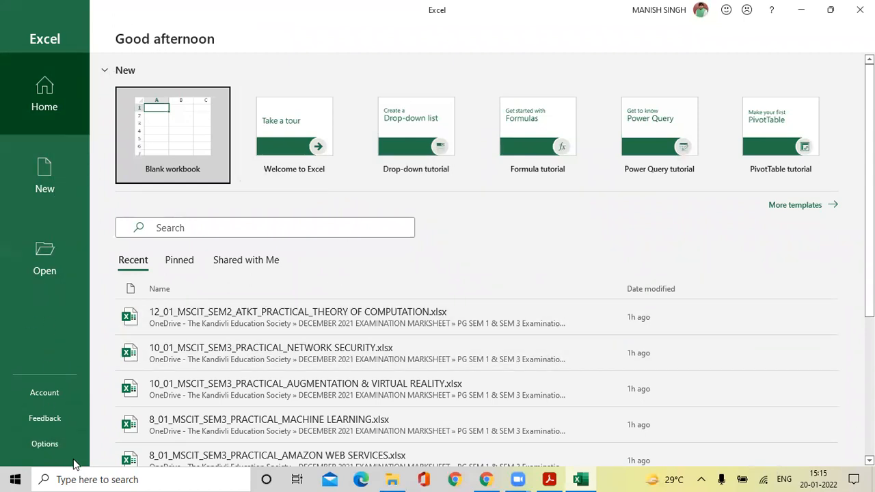
Create a blank workbook, Book1, and select cell B10.
{"action": "left_click", "coordinate": [172, 123]}
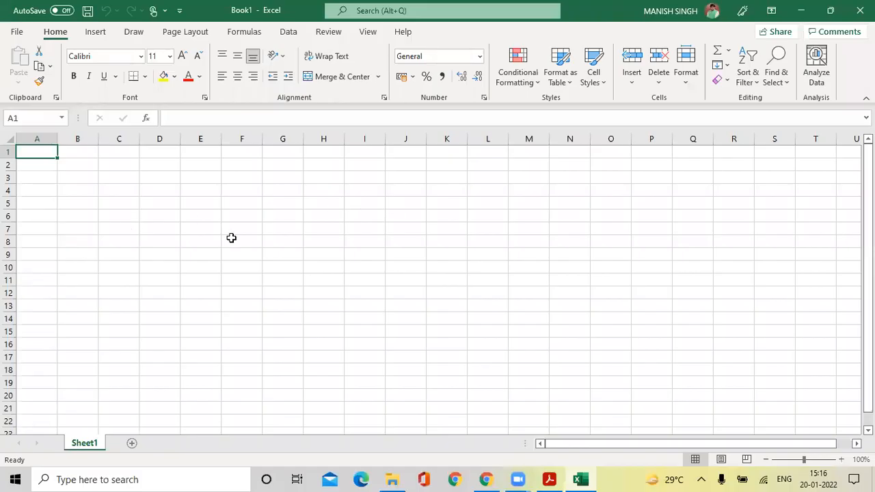
{"action": "left_click", "coordinate": [93, 268]}
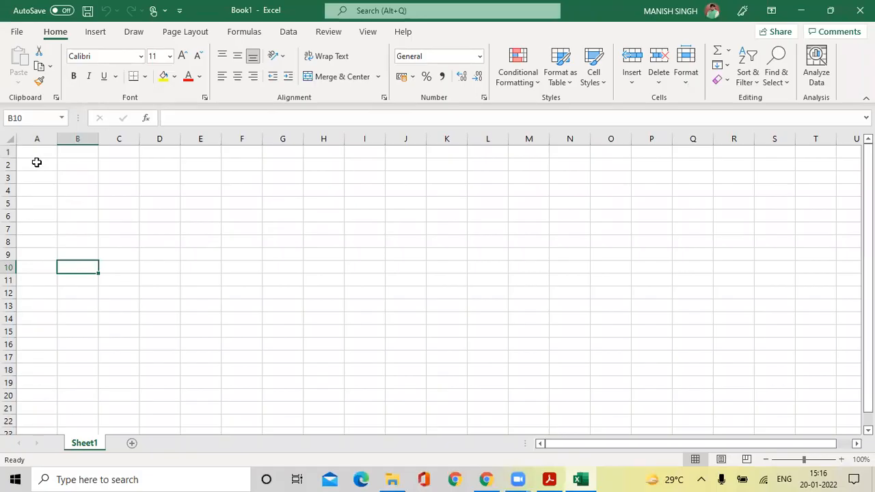
Open Save As from the File backstage and browse this PC for a save location.
{"action": "left_click", "coordinate": [17, 33]}
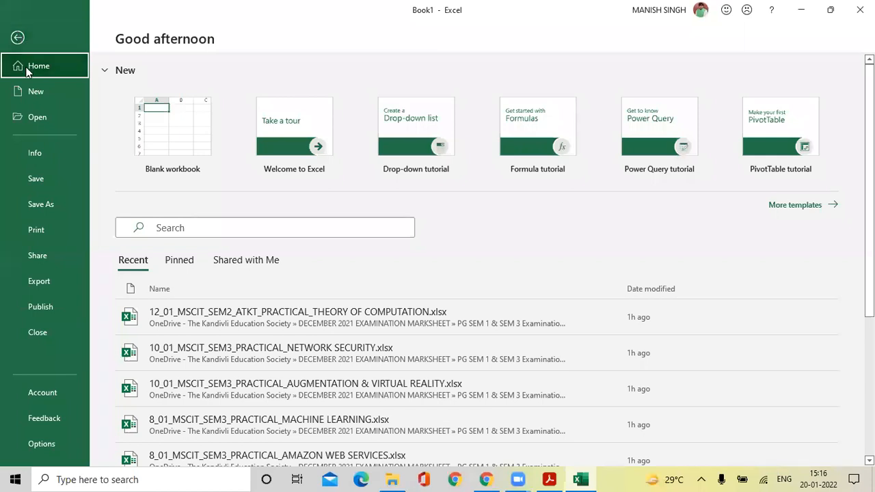
{"action": "left_click", "coordinate": [56, 203]}
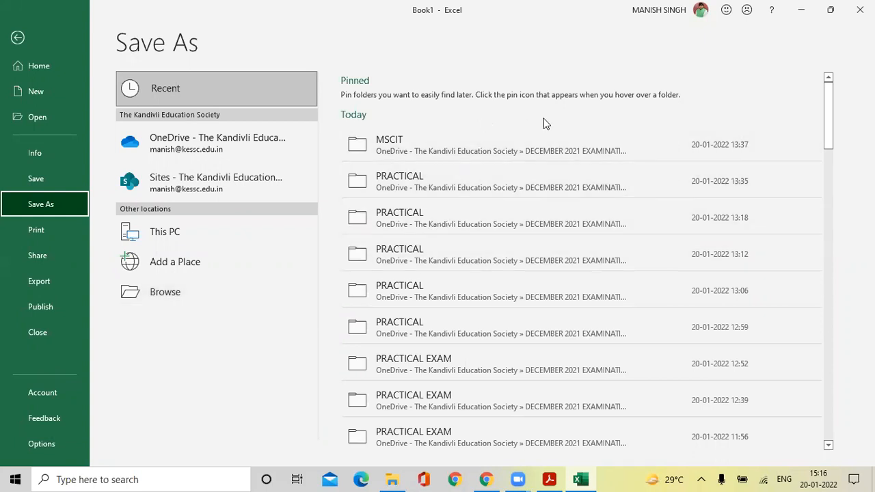
{"action": "scroll", "coordinate": [519, 297], "scroll_direction": "down", "scroll_amount": 4}
{"action": "scroll", "coordinate": [519, 301], "scroll_direction": "up", "scroll_amount": 4}
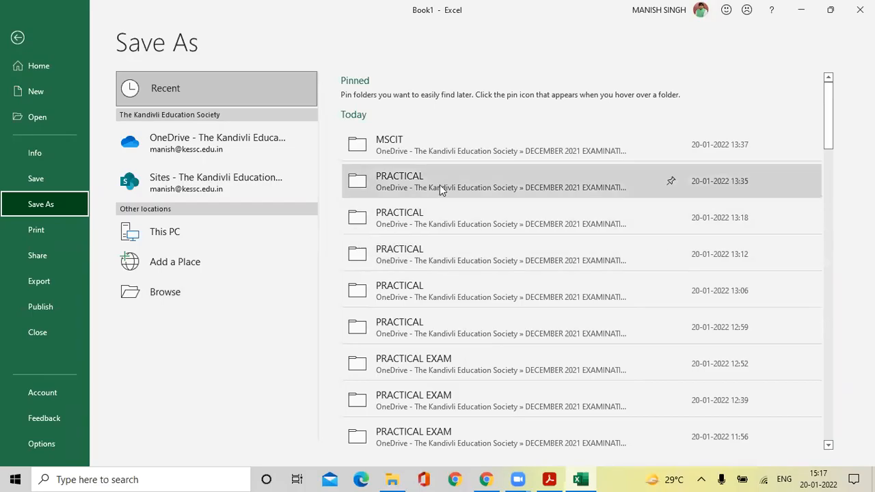
{"action": "scroll", "coordinate": [429, 274], "scroll_direction": "down", "scroll_amount": 1}
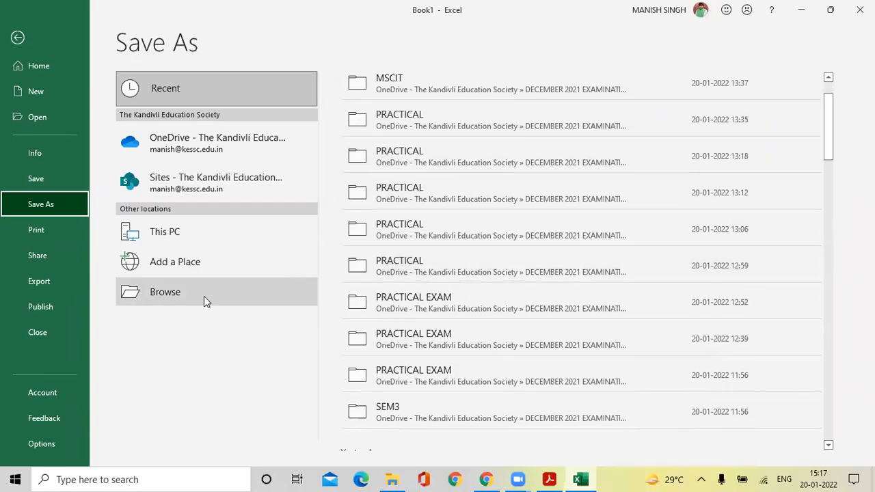
{"action": "left_click", "coordinate": [164, 295]}
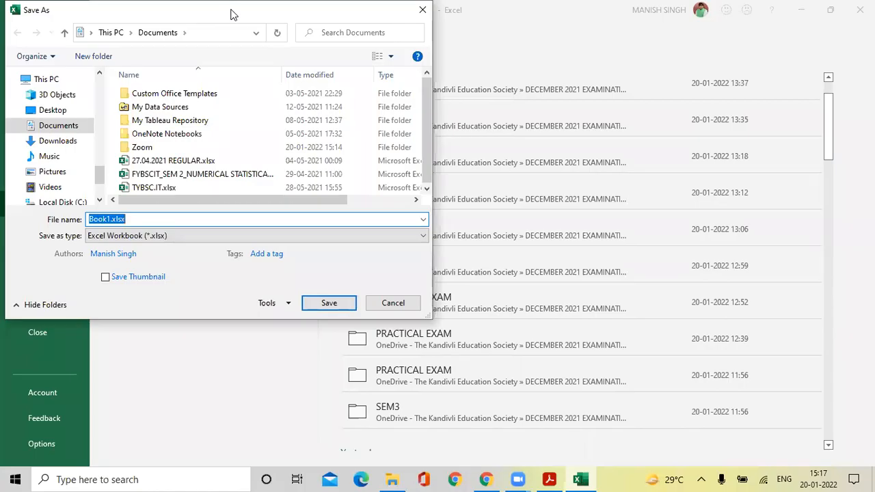
Create a new folder named 'Excel CC' on drive D: and open it.
{"action": "left_click_drag", "start_coordinate": [229, 11], "coordinate": [442, 53]}
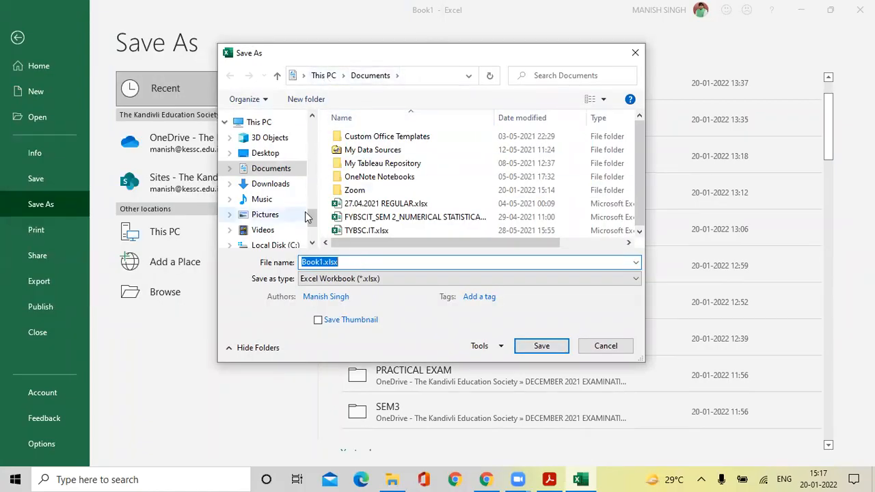
{"action": "scroll", "coordinate": [311, 217], "scroll_direction": "down", "scroll_amount": 2}
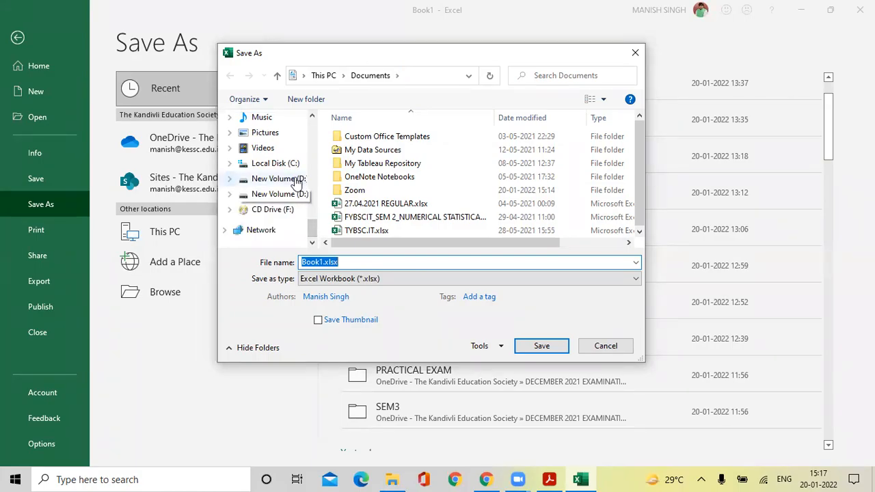
{"action": "left_click", "coordinate": [295, 180]}
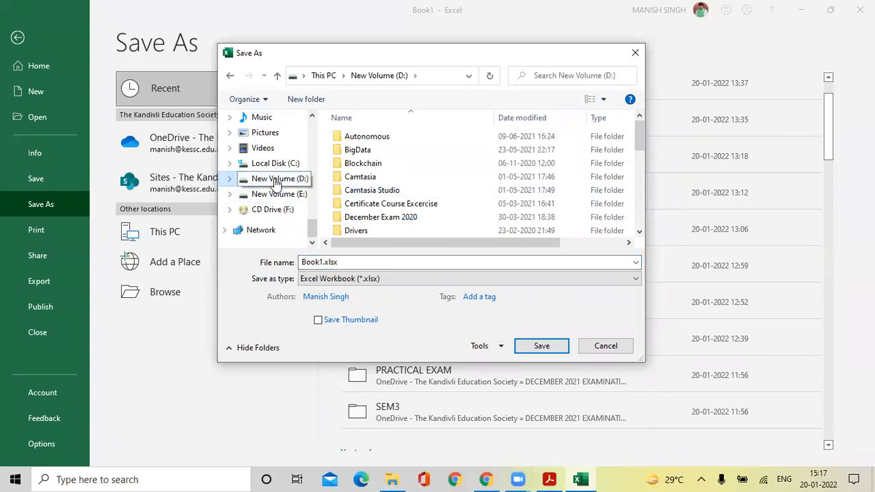
{"action": "left_click", "coordinate": [323, 106]}
{"action": "type", "text": "Excel "}
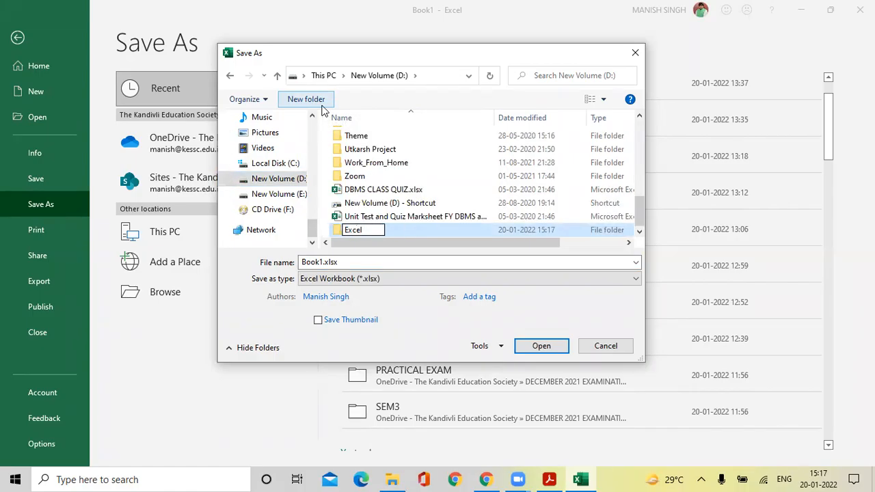
{"action": "type", "text": "CC"}
{"action": "key", "text": "Return"}
{"action": "key", "text": "Return"}
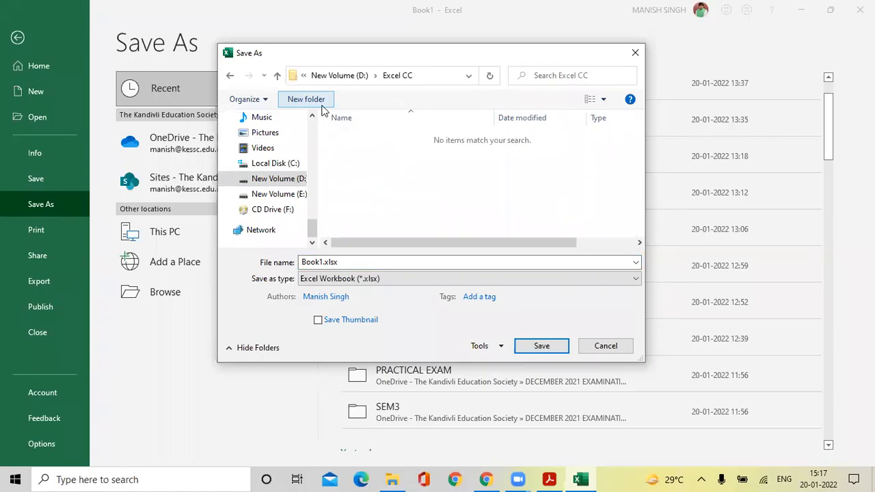
Rename the file from Book1 to 'Practice Sheet' and save it as Practice Sheet.xlsx.
{"action": "left_click", "coordinate": [321, 263]}
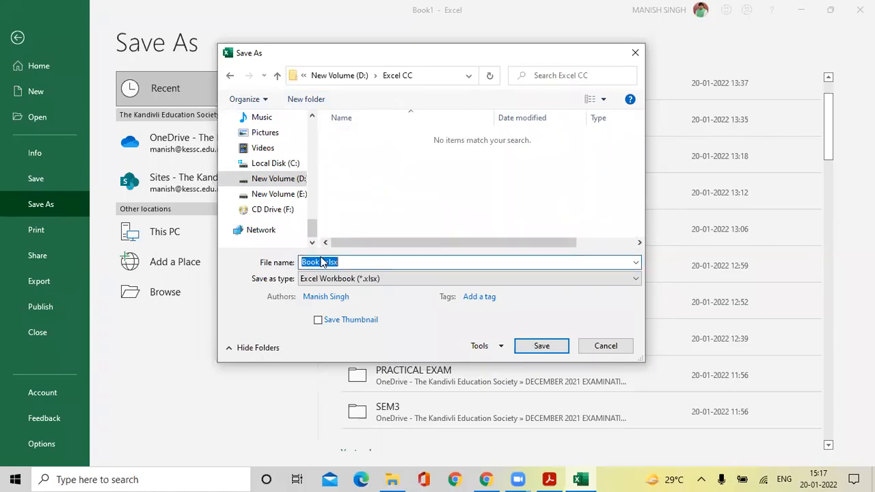
{"action": "left_click", "coordinate": [321, 263]}
{"action": "left_click_drag", "start_coordinate": [323, 263], "coordinate": [292, 265]}
{"action": "type", "text": "Practice Sheet"}
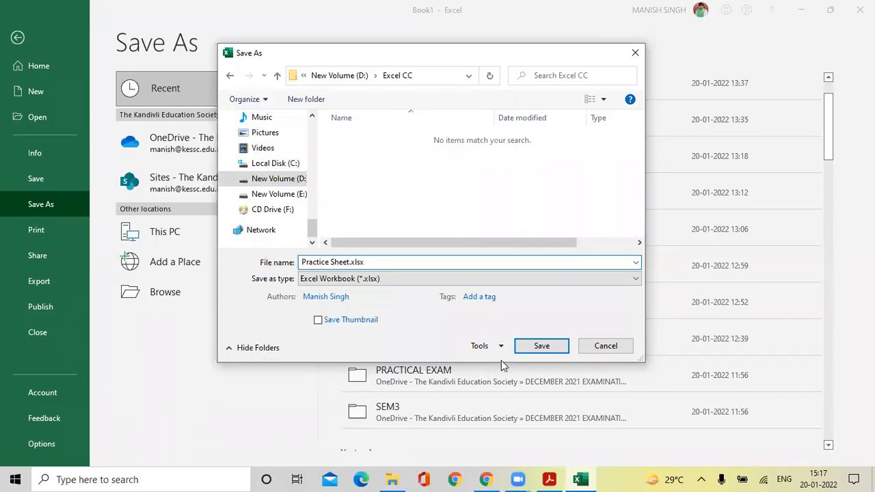
{"action": "left_click", "coordinate": [538, 348]}
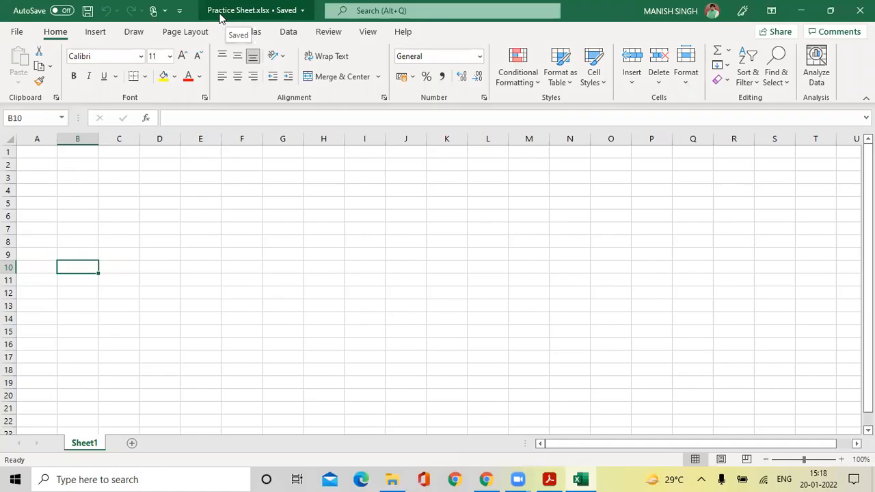
{"action": "left_click", "coordinate": [392, 479]}
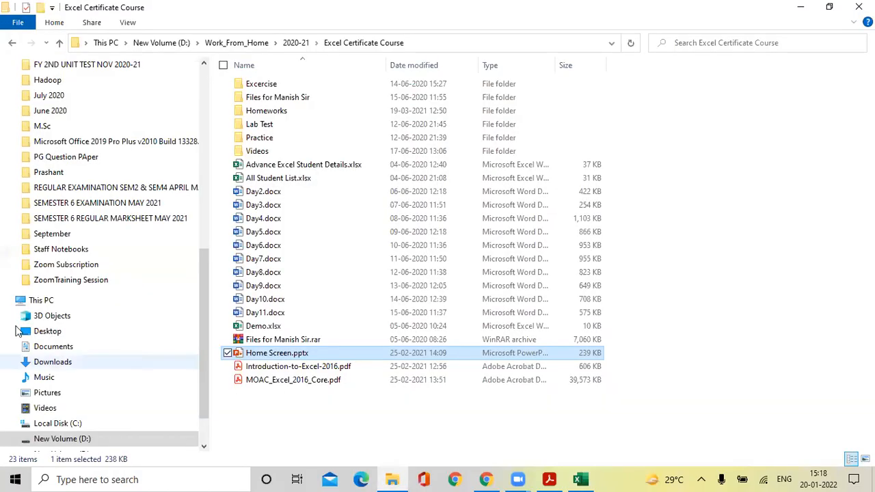
Confirm Practice Sheet.xlsx is in D:'s Excel CC folder, then return to the workbook.
{"action": "left_click", "coordinate": [89, 441]}
{"action": "scroll", "coordinate": [281, 351], "scroll_direction": "down", "scroll_amount": 5}
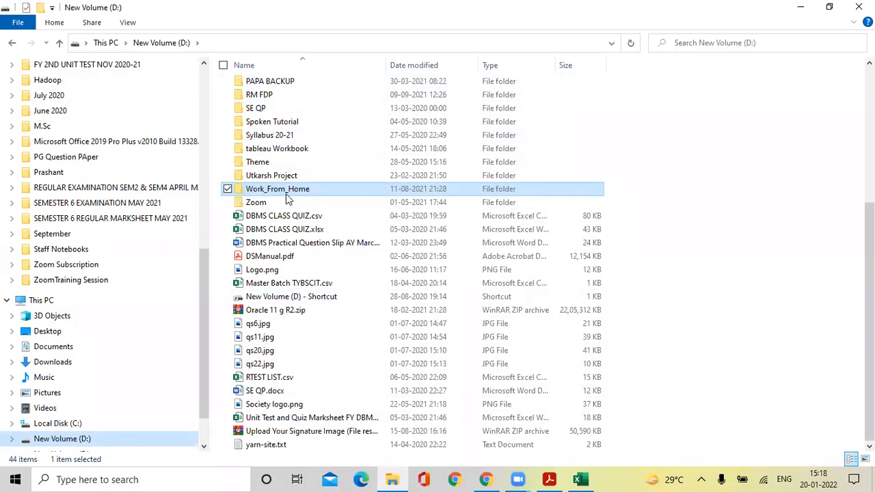
{"action": "scroll", "coordinate": [287, 197], "scroll_direction": "up", "scroll_amount": 5}
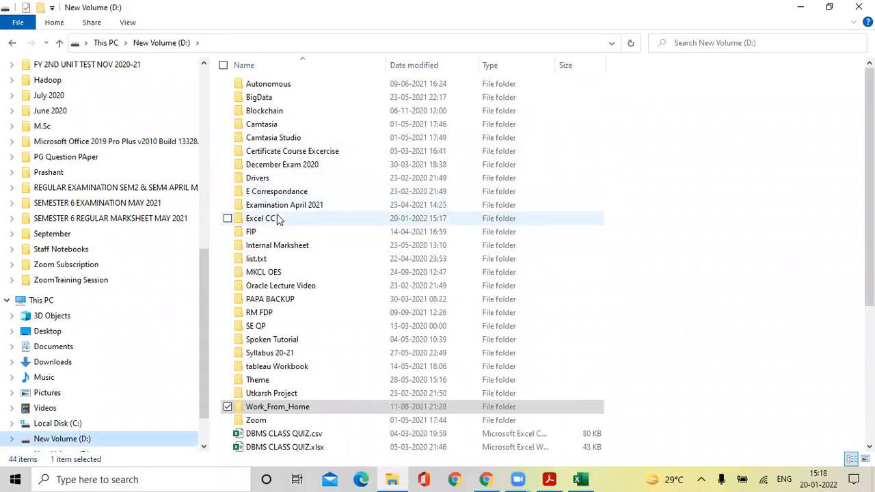
{"action": "left_click", "coordinate": [278, 219]}
{"action": "double_click", "coordinate": [276, 218]}
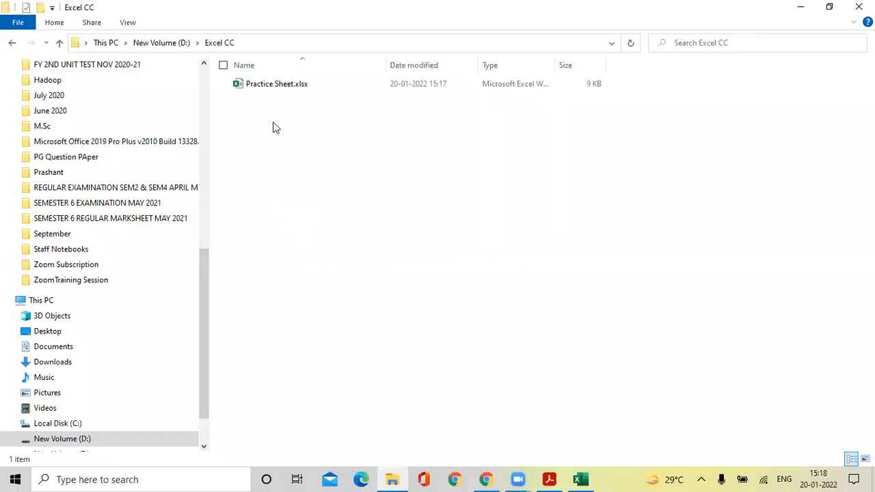
{"action": "left_click", "coordinate": [274, 89]}
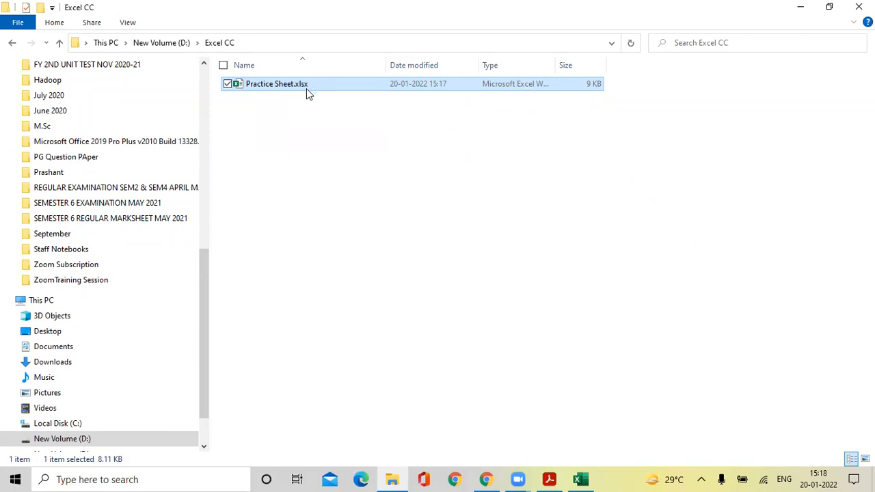
{"action": "key", "text": "alt+Tab"}
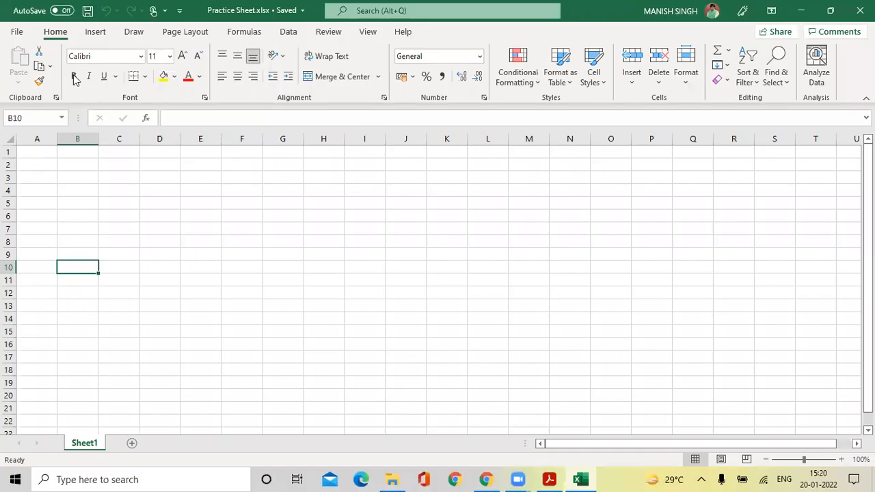
Start a Save As and choose the Desktop as the save location.
{"action": "left_click", "coordinate": [17, 32]}
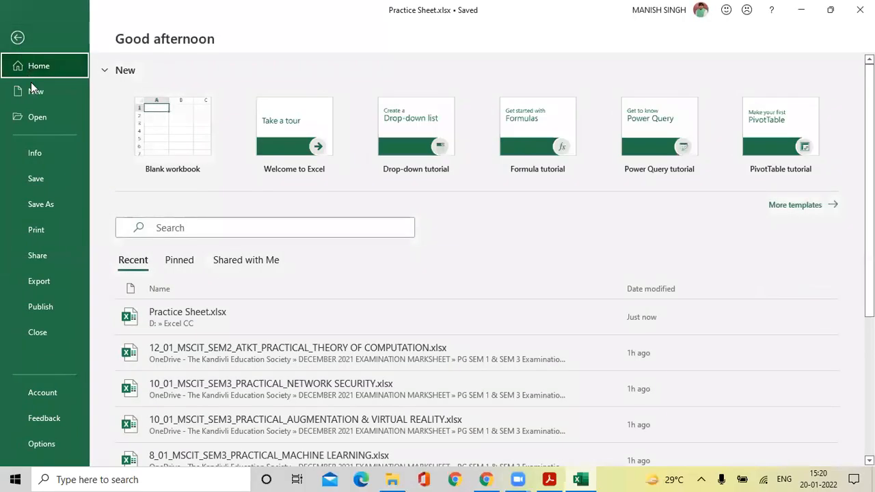
{"action": "left_click", "coordinate": [41, 209]}
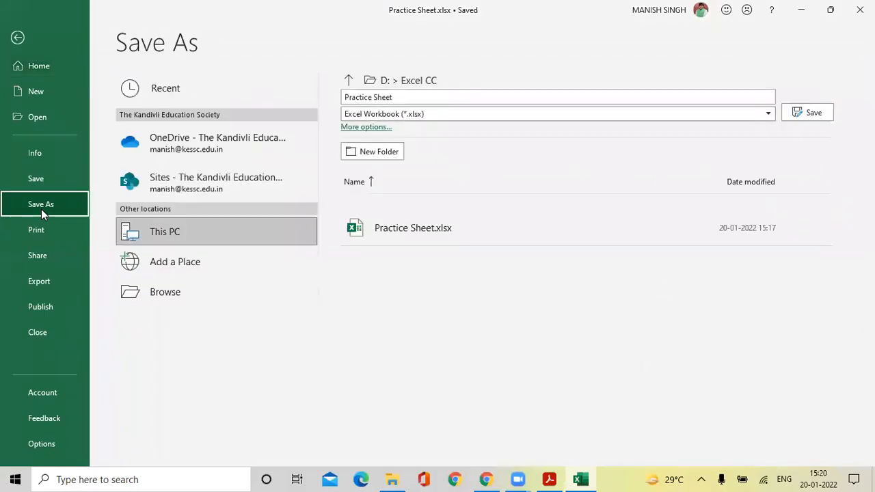
{"action": "left_click", "coordinate": [206, 291]}
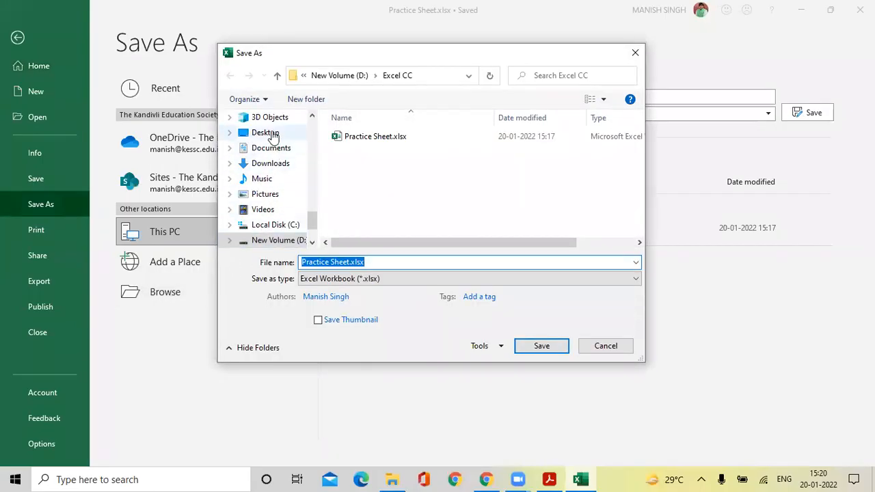
{"action": "left_click", "coordinate": [274, 134]}
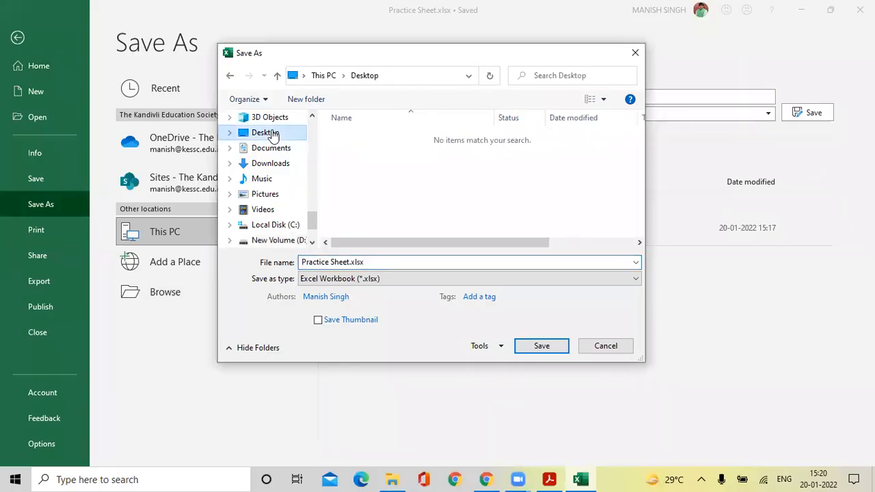
Name the copy 'Day 2' and save it as Day 2.xlsx on the Desktop.
{"action": "left_click", "coordinate": [356, 262]}
{"action": "left_click", "coordinate": [347, 262]}
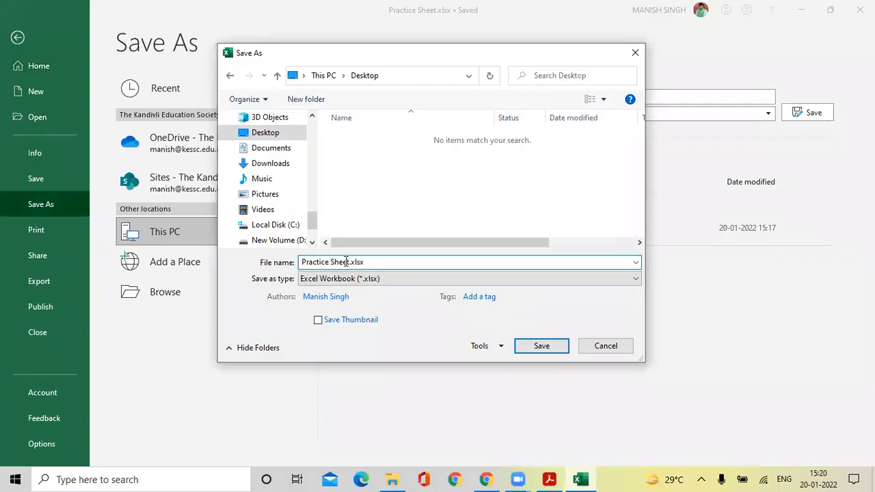
{"action": "left_click_drag", "start_coordinate": [347, 262], "coordinate": [220, 254]}
{"action": "type", "text": "Day"}
{"action": "key", "text": "BackSpace"}
{"action": "type", "text": "2"}
{"action": "left_click", "coordinate": [548, 346]}
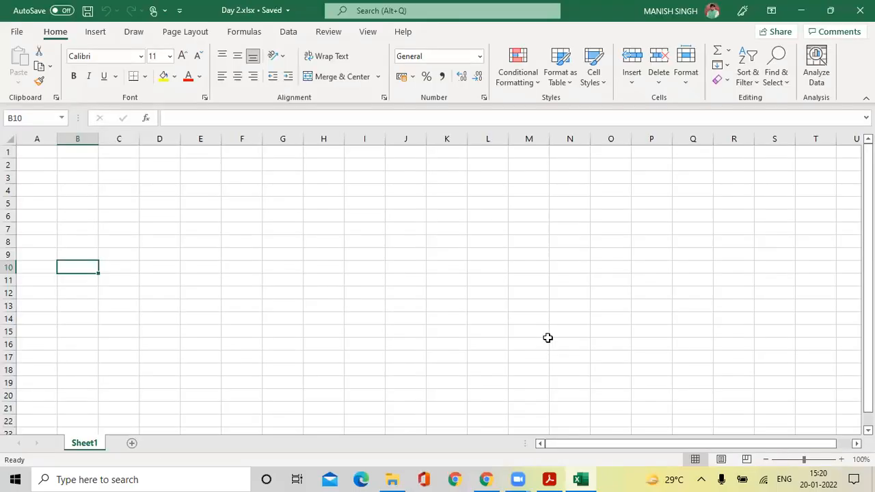
{"action": "key", "text": "super+d"}
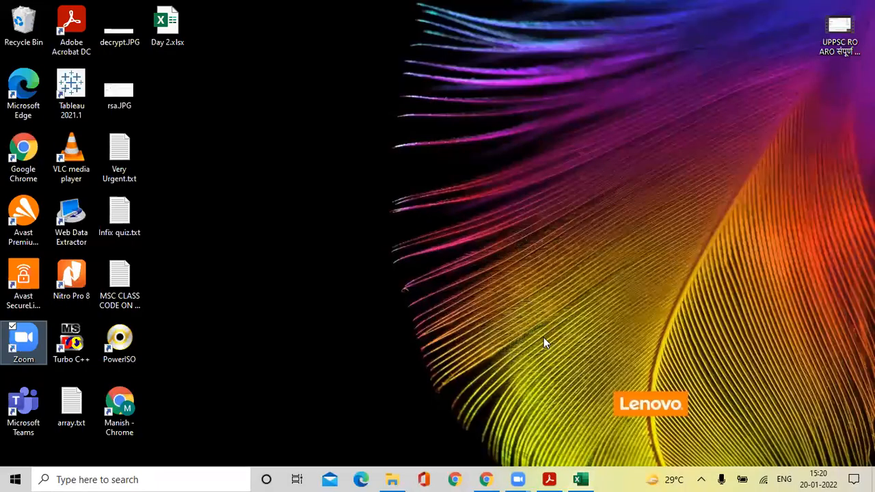
{"action": "left_click", "coordinate": [170, 36]}
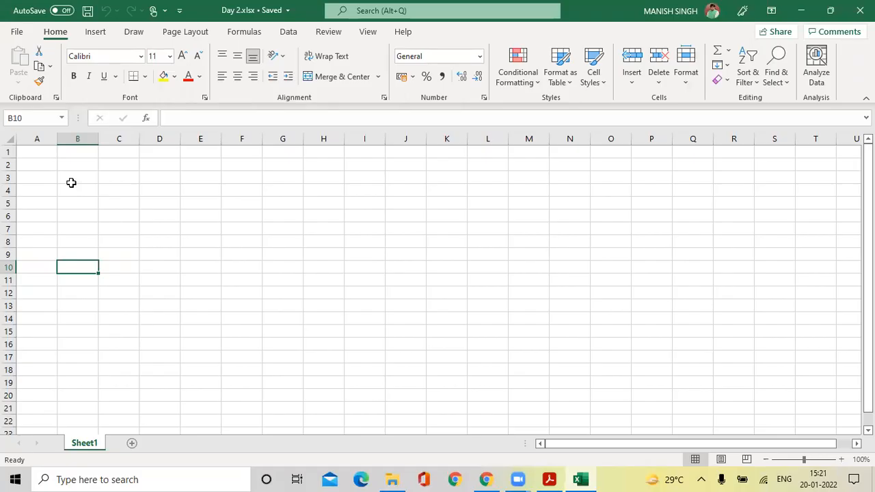
{"action": "left_click", "coordinate": [24, 35]}
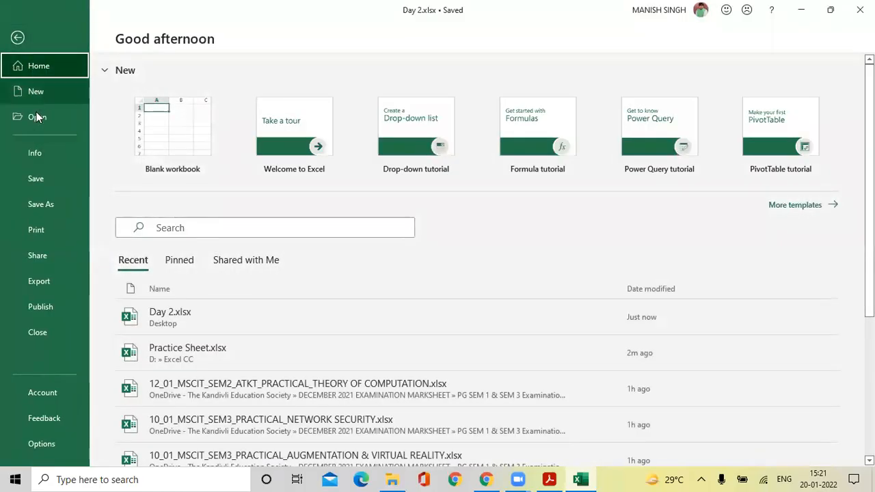
Save Day 2.xlsx and bring File Explorer back to the front.
{"action": "left_click", "coordinate": [44, 177]}
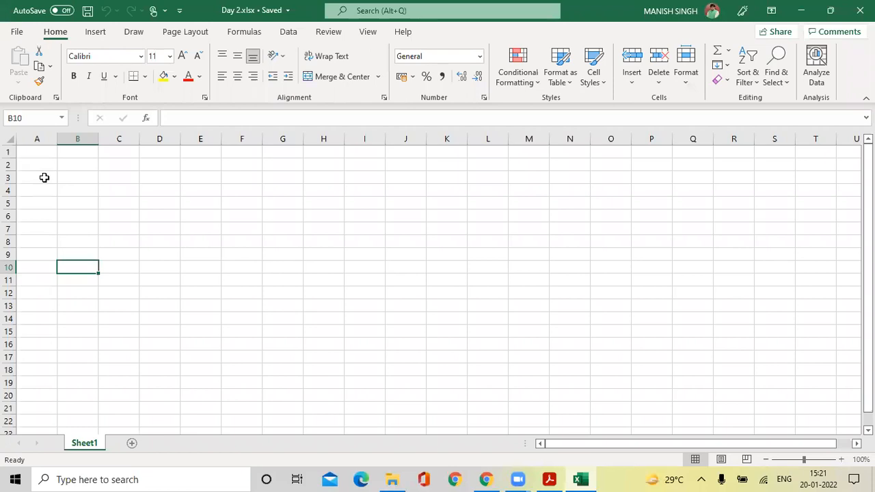
{"action": "left_click", "coordinate": [394, 478]}
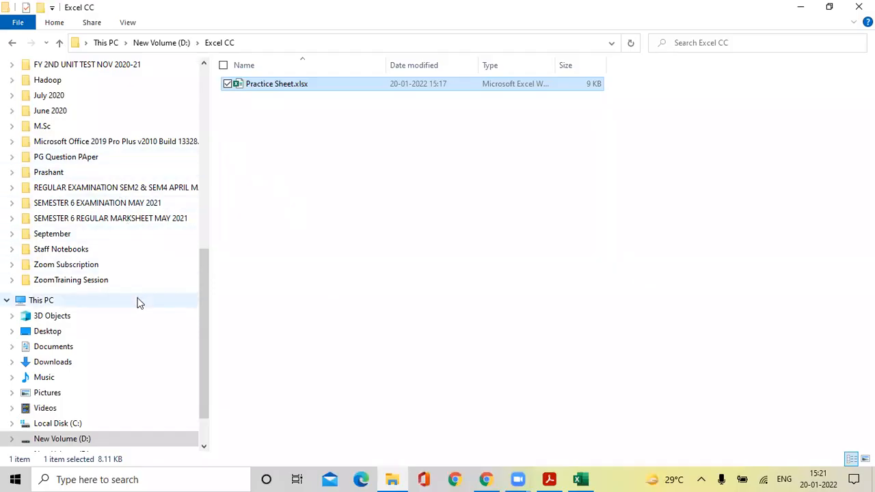
Browse the Hadoop and DBMS folders in File Explorer's navigation pane.
{"action": "scroll", "coordinate": [137, 303], "scroll_direction": "up", "scroll_amount": 2}
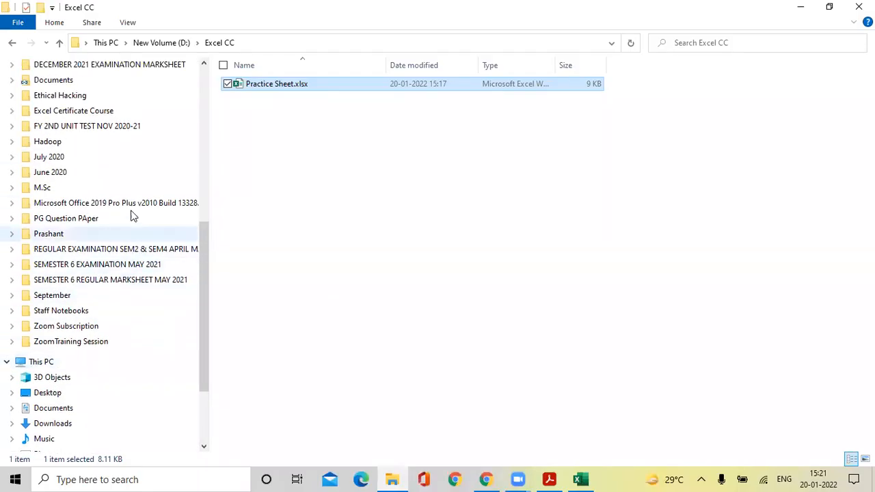
{"action": "left_click", "coordinate": [130, 145]}
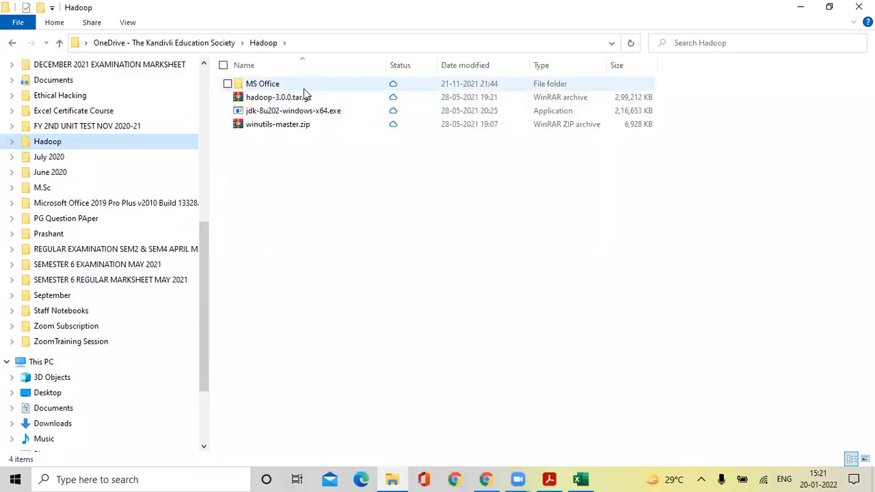
{"action": "scroll", "coordinate": [130, 184], "scroll_direction": "up", "scroll_amount": 1}
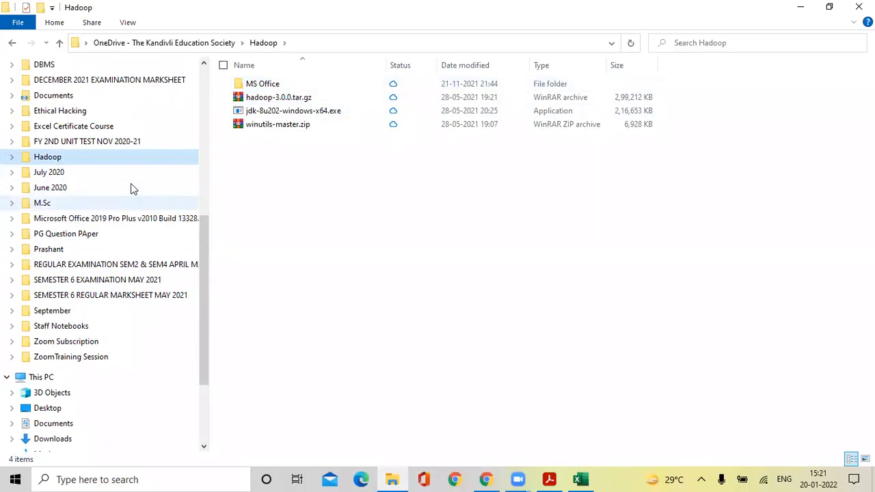
{"action": "scroll", "coordinate": [131, 184], "scroll_direction": "up", "scroll_amount": 1}
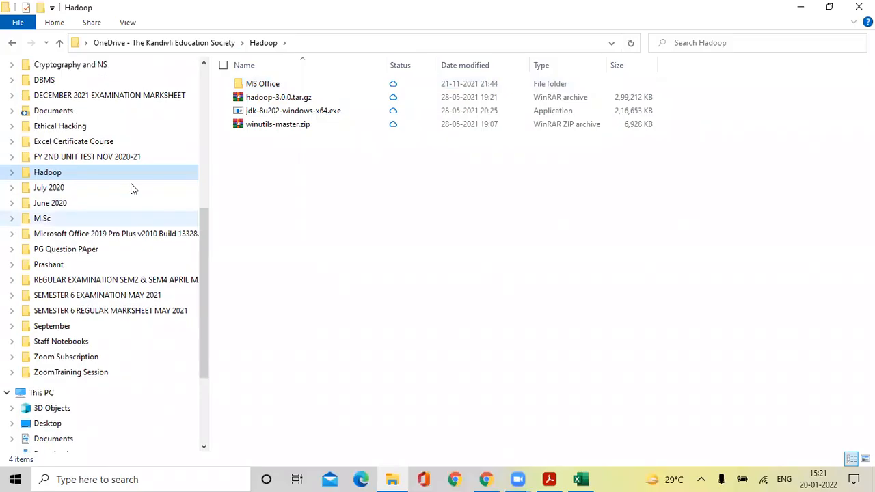
{"action": "left_click", "coordinate": [92, 80]}
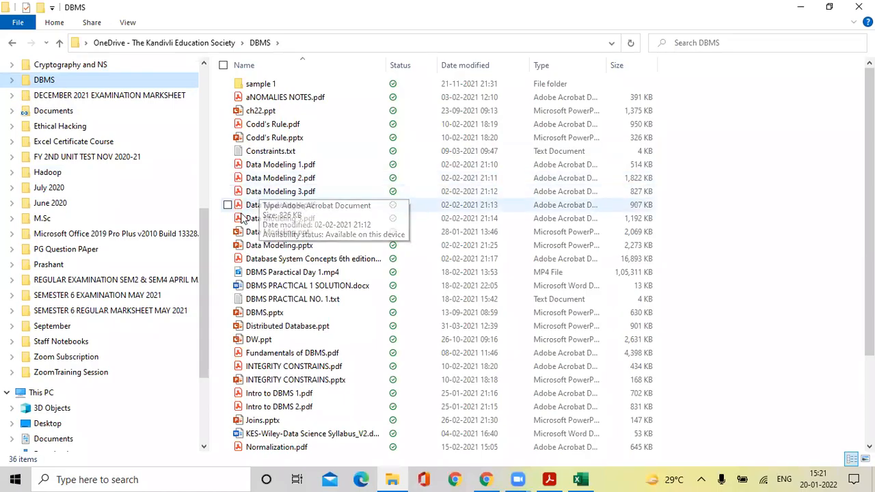
{"action": "scroll", "coordinate": [121, 253], "scroll_direction": "up", "scroll_amount": 1}
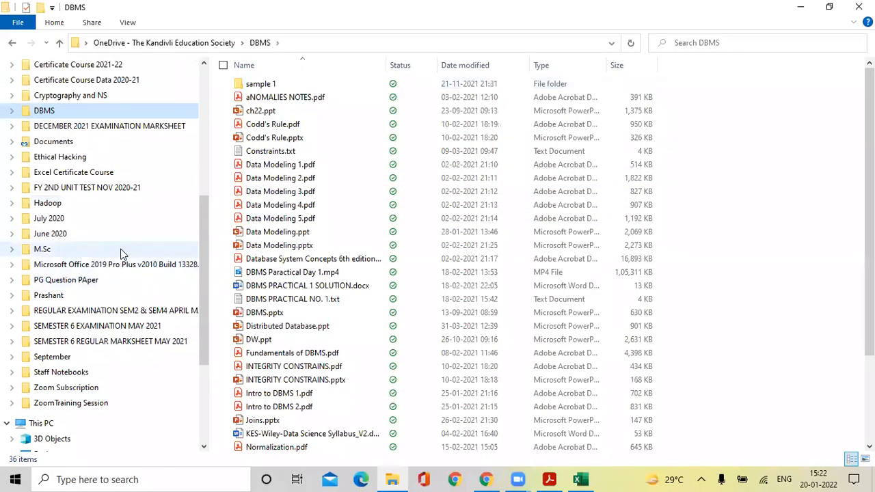
{"action": "left_click", "coordinate": [580, 479]}
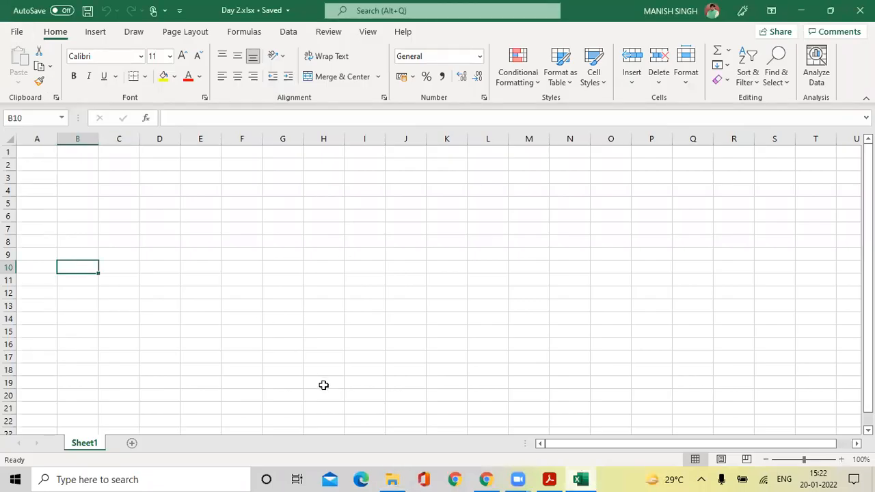
Open excel2016_cellbasics_practice.xlsx from the Day 1 folder in Excel.
{"action": "left_click", "coordinate": [393, 479]}
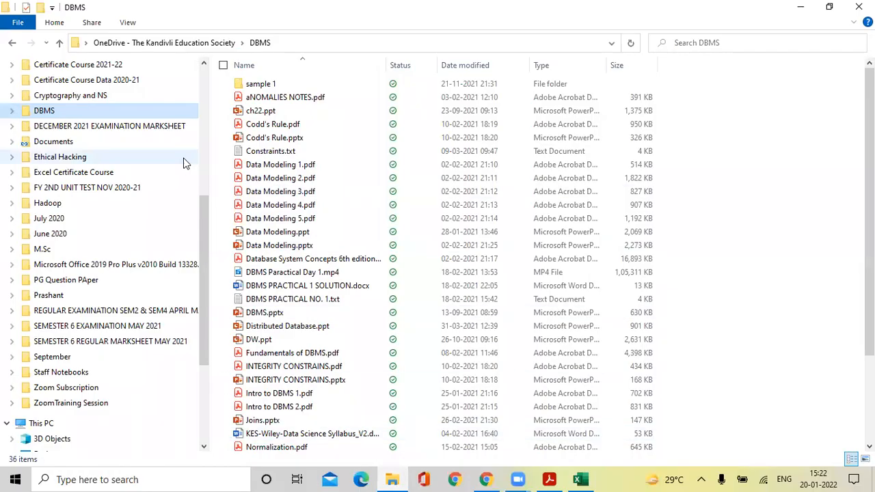
{"action": "scroll", "coordinate": [182, 162], "scroll_direction": "up", "scroll_amount": 2}
{"action": "scroll", "coordinate": [180, 164], "scroll_direction": "up", "scroll_amount": 2}
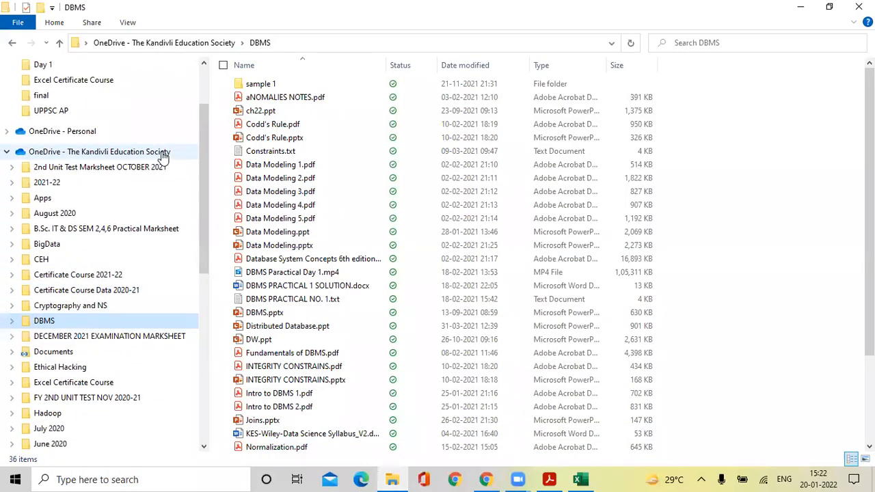
{"action": "scroll", "coordinate": [164, 152], "scroll_direction": "up", "scroll_amount": 2}
{"action": "left_click", "coordinate": [40, 152]}
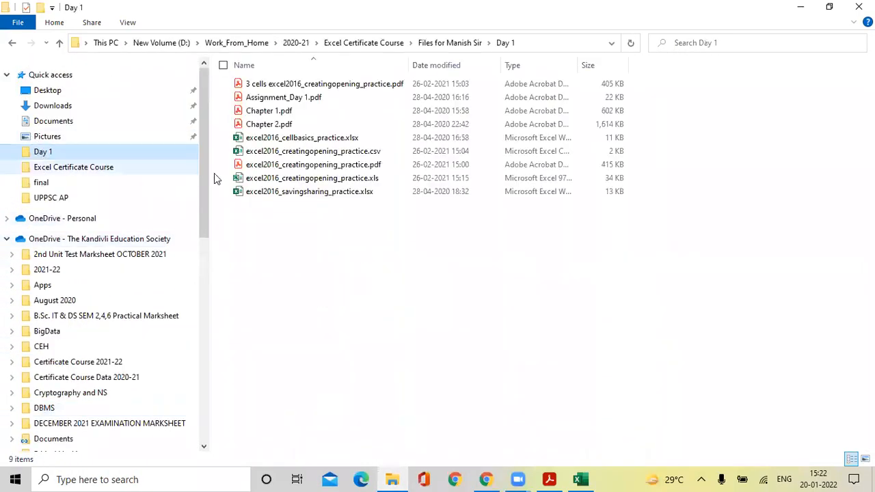
{"action": "left_click", "coordinate": [289, 139]}
{"action": "double_click", "coordinate": [291, 142]}
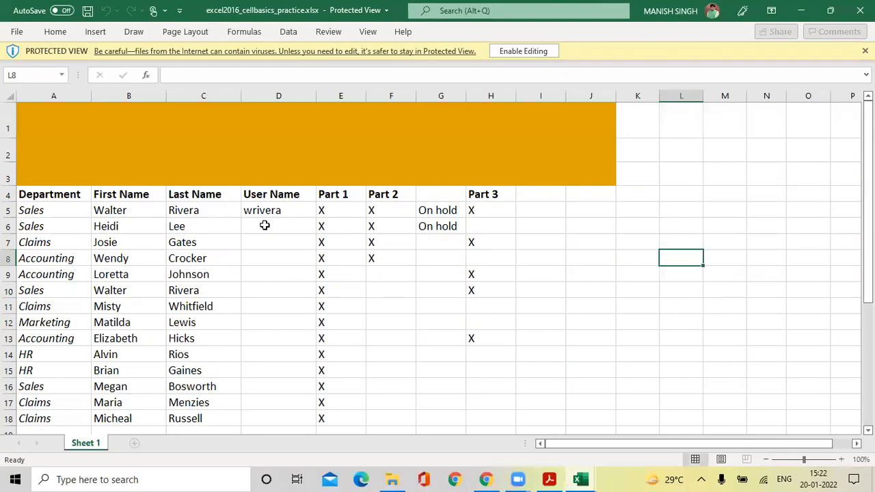
Enable editing in the cellbasics practice workbook, then close it and return to Day 2's backstage.
{"action": "left_click", "coordinate": [528, 52]}
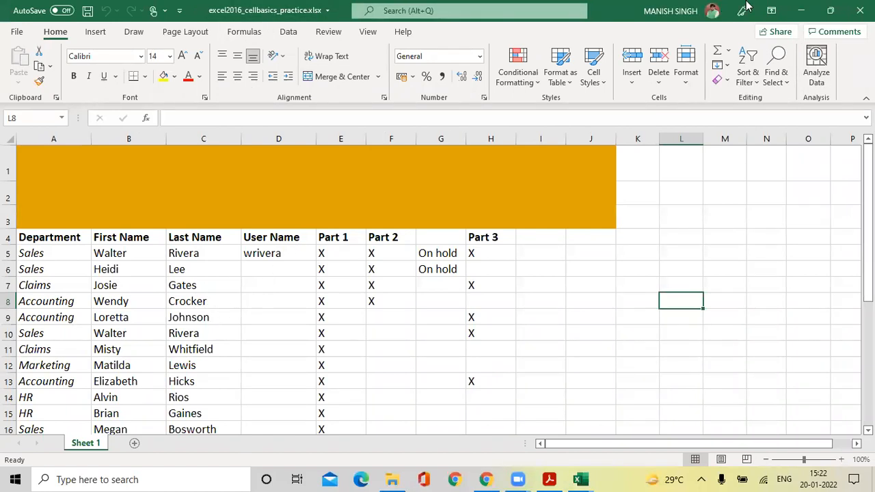
{"action": "left_click", "coordinate": [860, 10]}
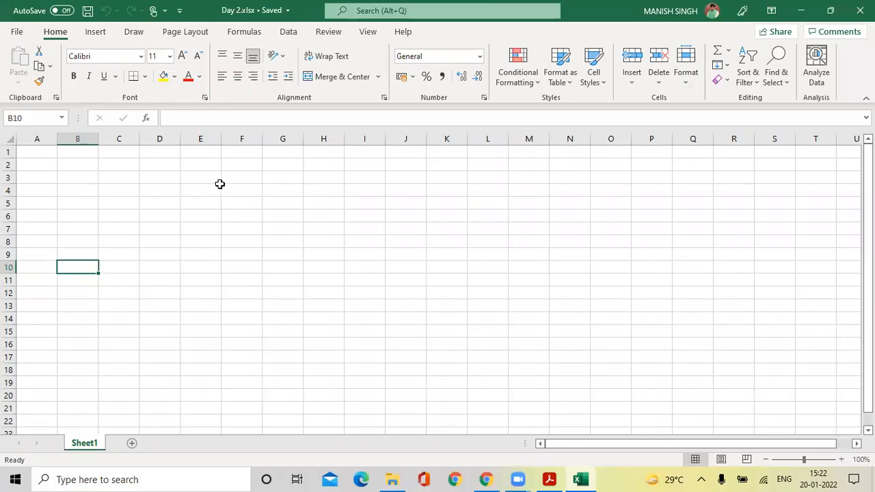
{"action": "left_click", "coordinate": [17, 32]}
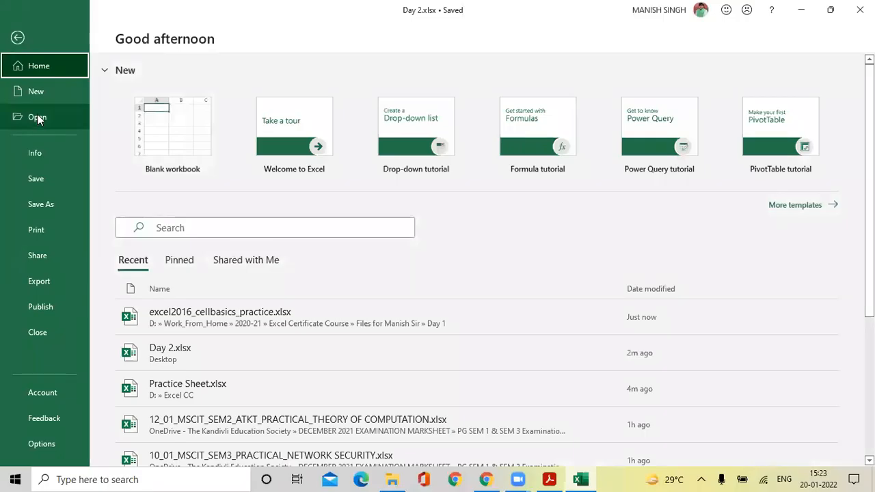
Show the Open page and outline its Recent workbooks list.
{"action": "left_click", "coordinate": [37, 118]}
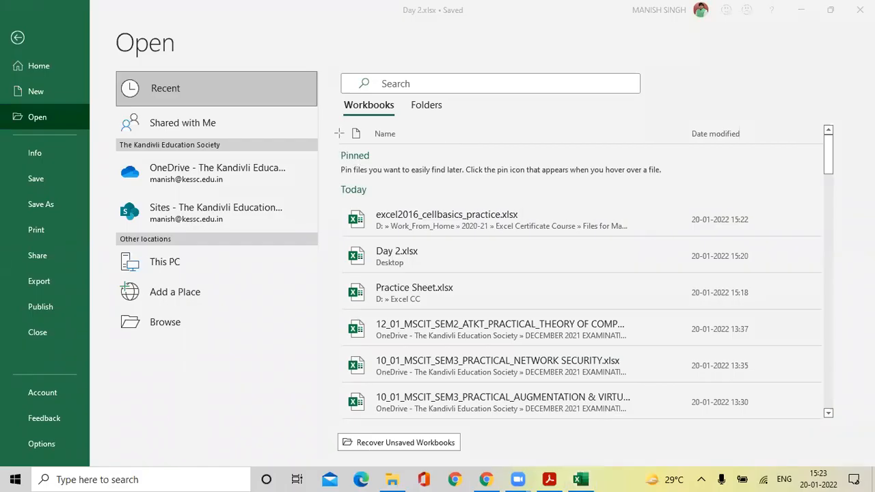
{"action": "mouse_move", "coordinate": [326, 117]}
{"action": "left_mouse_down"}
{"action": "mouse_move", "coordinate": [328, 219]}
{"action": "mouse_move", "coordinate": [406, 406]}
{"action": "mouse_move", "coordinate": [845, 436]}
{"action": "left_mouse_up"}
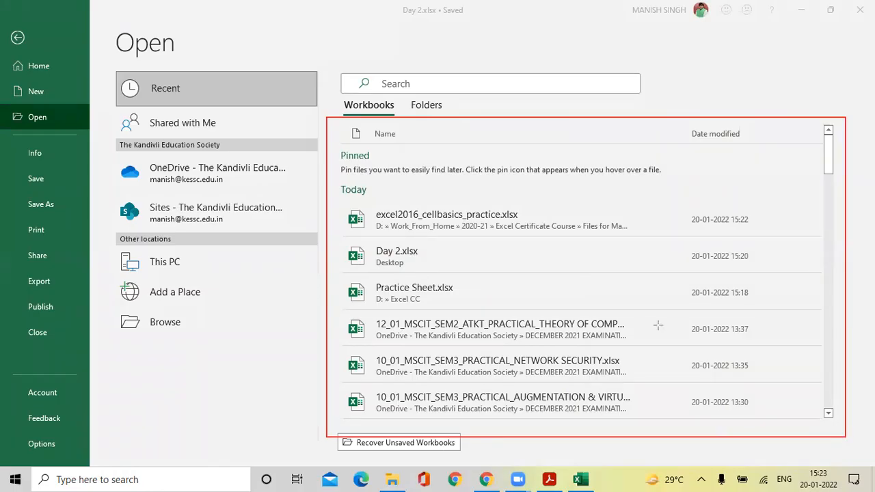
{"action": "mouse_move", "coordinate": [343, 203]}
{"action": "left_mouse_down"}
{"action": "mouse_move", "coordinate": [345, 230]}
{"action": "mouse_move", "coordinate": [473, 242]}
{"action": "mouse_move", "coordinate": [762, 238]}
{"action": "left_mouse_up"}
{"action": "mouse_move", "coordinate": [345, 247]}
{"action": "left_mouse_down"}
{"action": "mouse_move", "coordinate": [385, 278]}
{"action": "mouse_move", "coordinate": [759, 272]}
{"action": "left_mouse_up"}
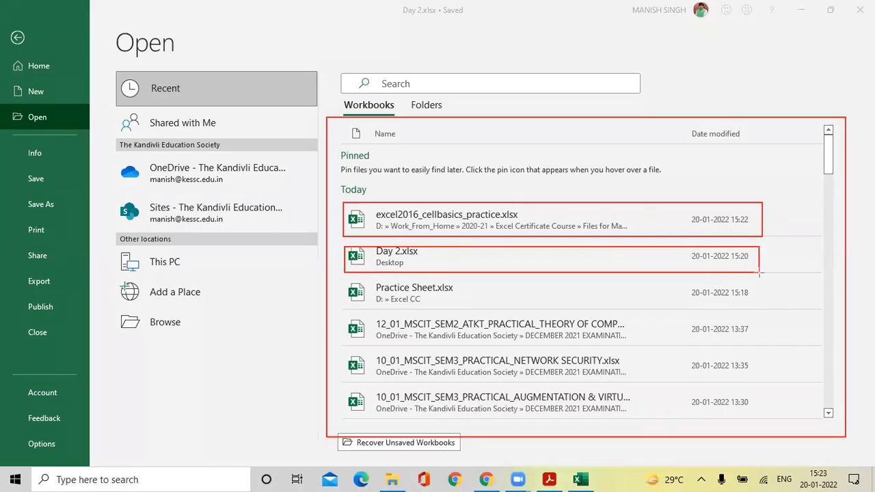
{"action": "mouse_move", "coordinate": [340, 277]}
{"action": "left_mouse_down"}
{"action": "mouse_move", "coordinate": [502, 314]}
{"action": "mouse_move", "coordinate": [764, 307]}
{"action": "left_mouse_up"}
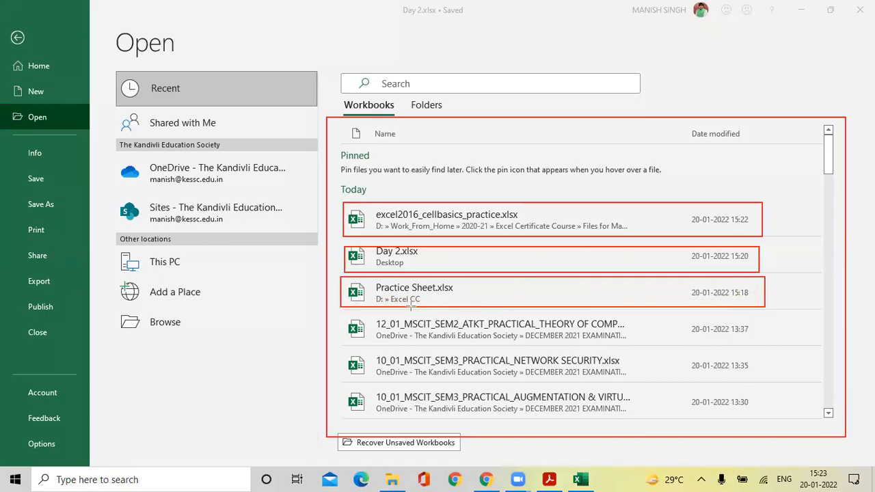
{"action": "mouse_move", "coordinate": [335, 315]}
{"action": "left_mouse_down"}
{"action": "mouse_move", "coordinate": [341, 355]}
{"action": "mouse_move", "coordinate": [431, 411]}
{"action": "mouse_move", "coordinate": [605, 422]}
{"action": "mouse_move", "coordinate": [781, 417]}
{"action": "left_mouse_up"}
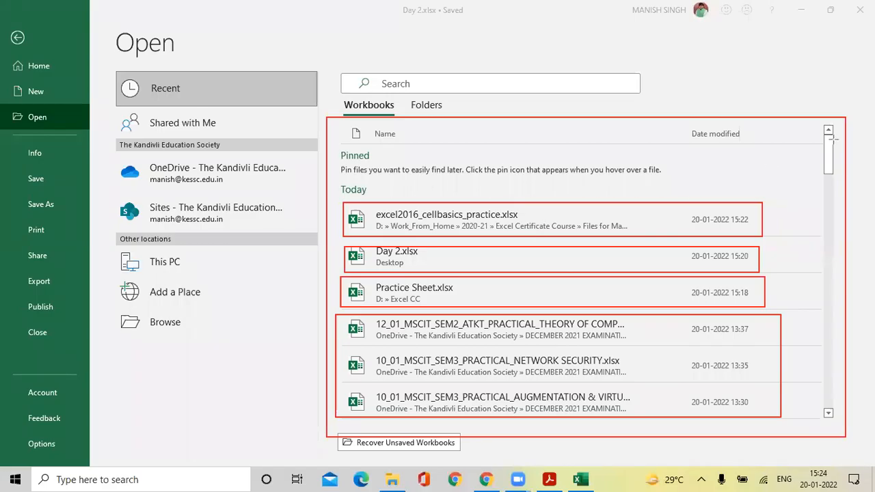
{"action": "left_click", "coordinate": [344, 139]}
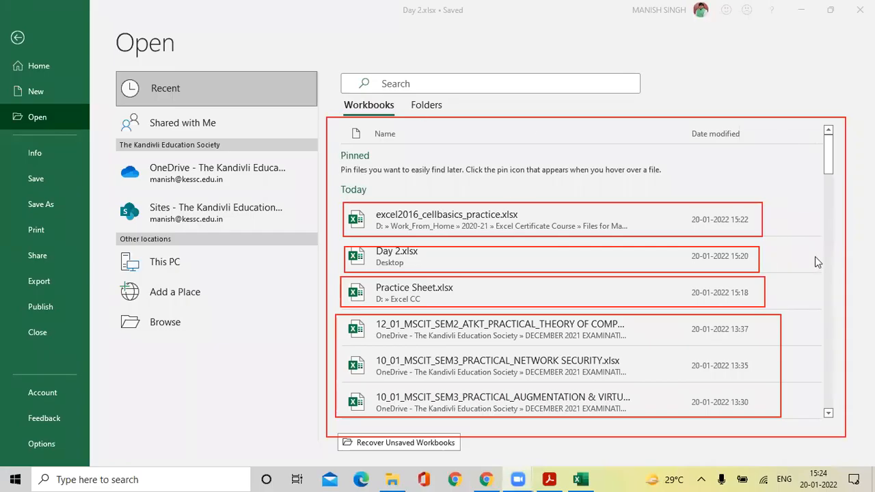
{"action": "left_click", "coordinate": [827, 162]}
{"action": "left_click_drag", "start_coordinate": [828, 173], "coordinate": [841, 362]}
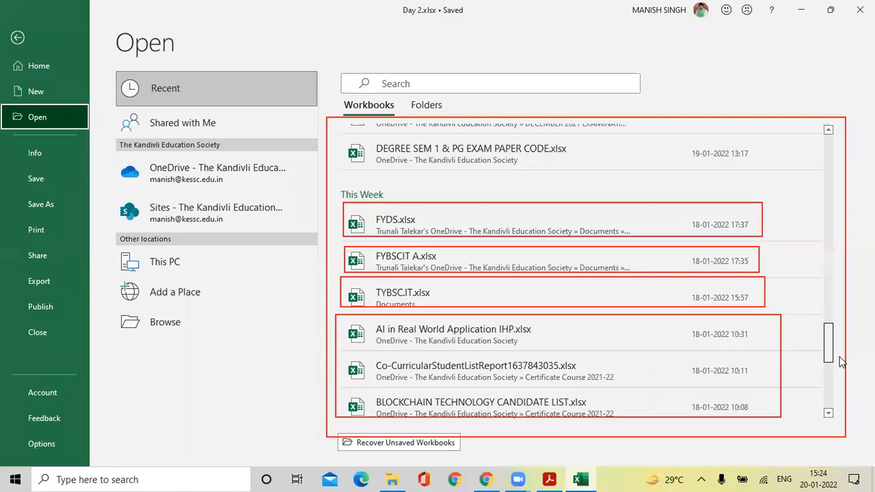
{"action": "left_click_drag", "start_coordinate": [842, 362], "coordinate": [829, 394]}
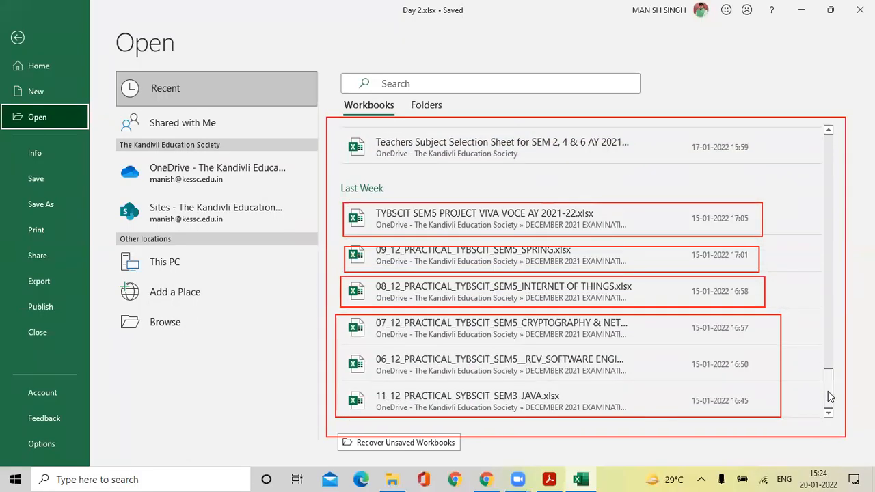
{"action": "left_click", "coordinate": [641, 110]}
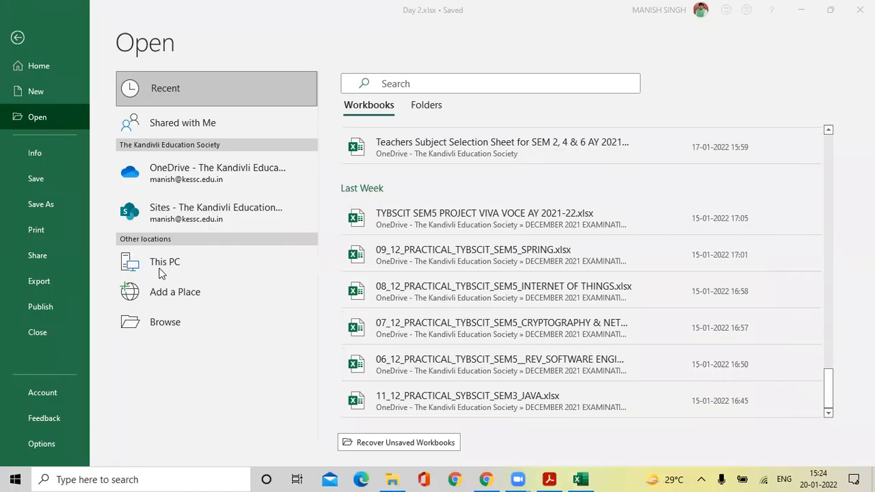
{"action": "left_click", "coordinate": [158, 322]}
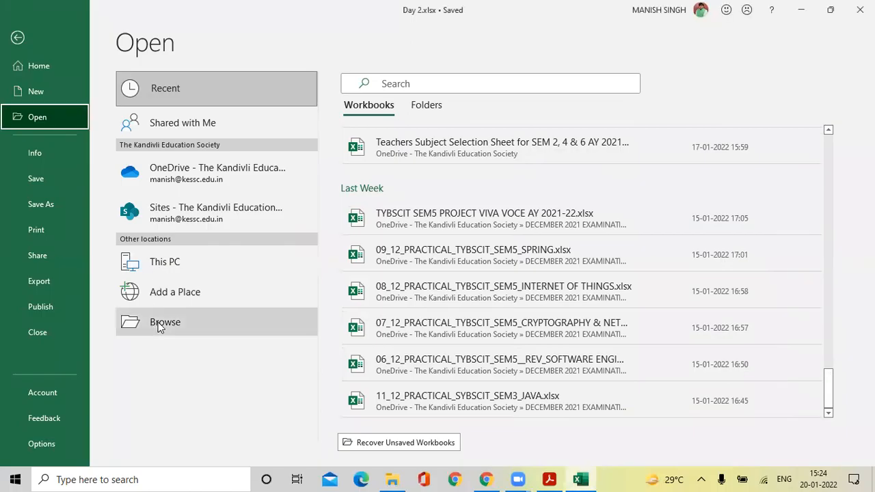
{"action": "left_click", "coordinate": [158, 322]}
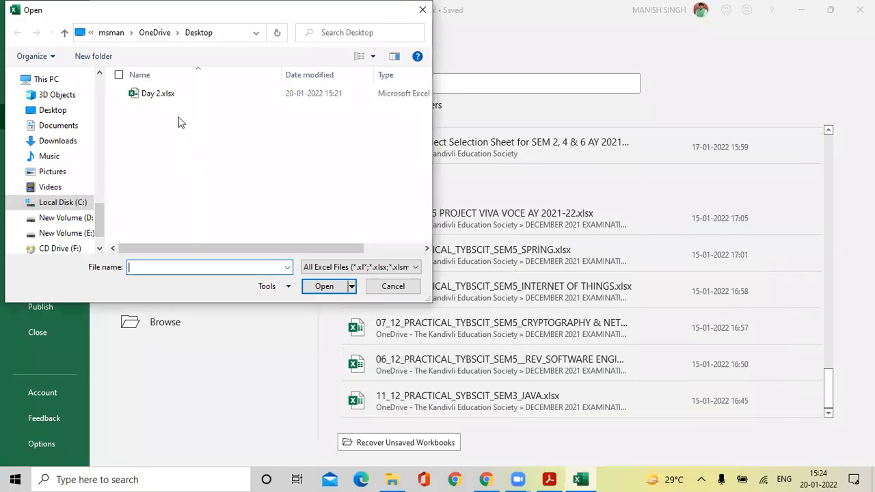
Open excel2016_savingsharing_practice.xlsx from the Quick access Day 1 folder.
{"action": "scroll", "coordinate": [76, 174], "scroll_direction": "up", "scroll_amount": 4}
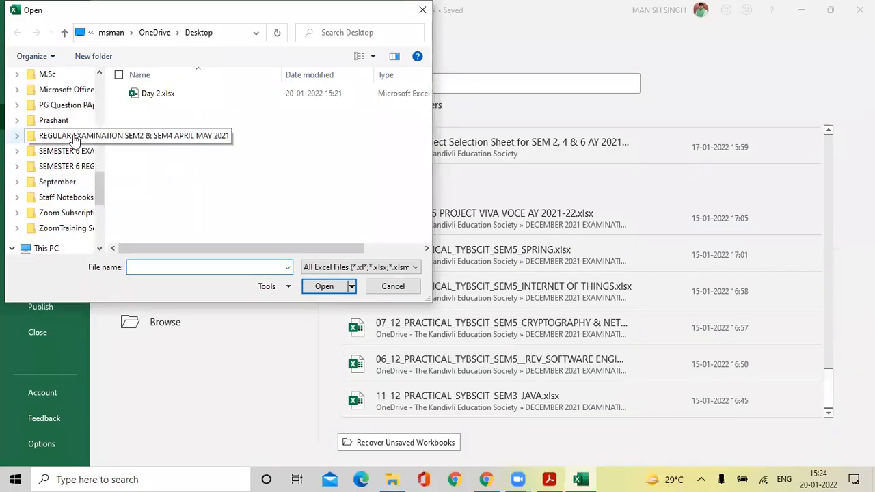
{"action": "scroll", "coordinate": [65, 140], "scroll_direction": "up", "scroll_amount": 2}
{"action": "scroll", "coordinate": [64, 151], "scroll_direction": "up", "scroll_amount": 5}
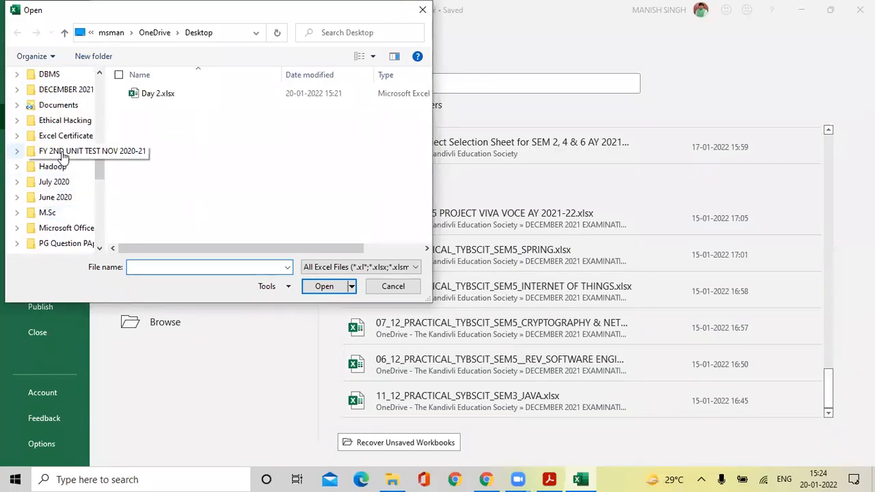
{"action": "scroll", "coordinate": [64, 134], "scroll_direction": "up", "scroll_amount": 4}
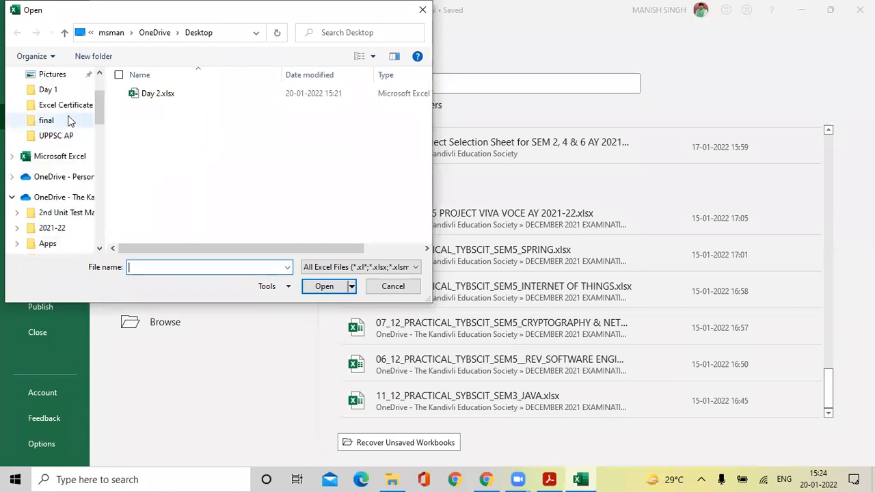
{"action": "left_click", "coordinate": [50, 136]}
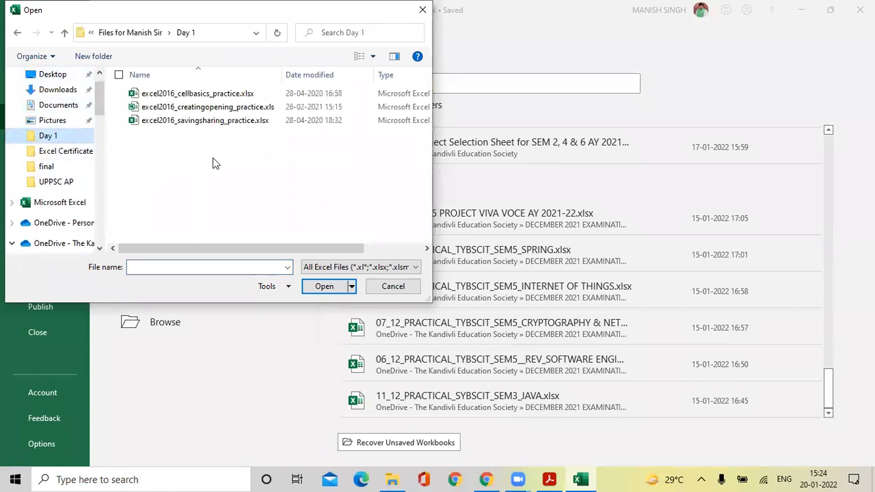
{"action": "left_click", "coordinate": [186, 122]}
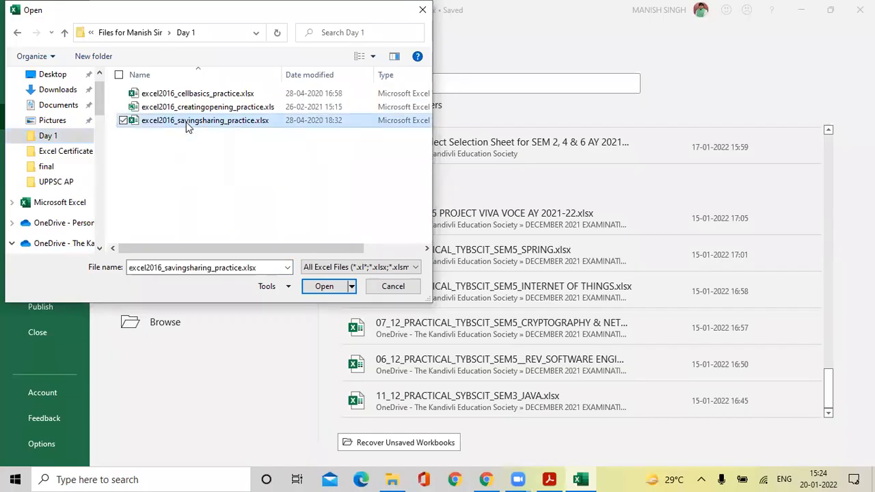
{"action": "left_click", "coordinate": [325, 287]}
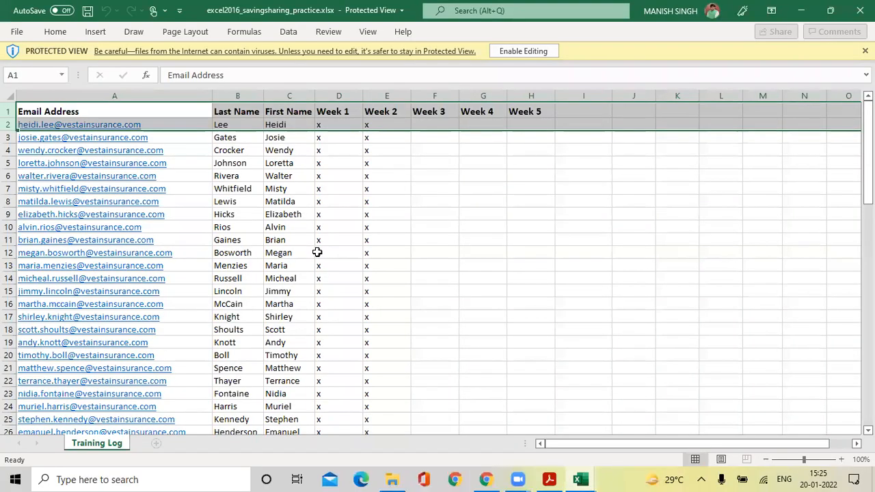
Switch to Day 2.xlsx and back to the savings-sharing practice workbook with Alt+Tab.
{"action": "key", "text": "alt+Tab"}
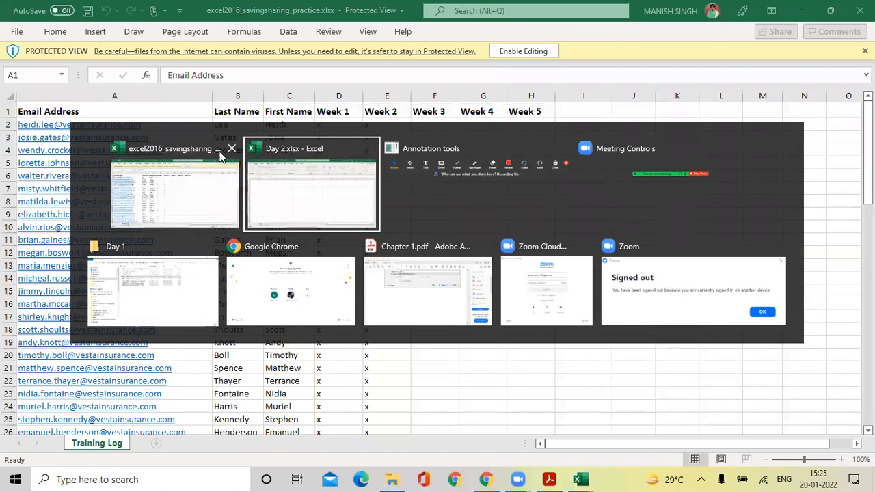
{"action": "left_click", "coordinate": [286, 180]}
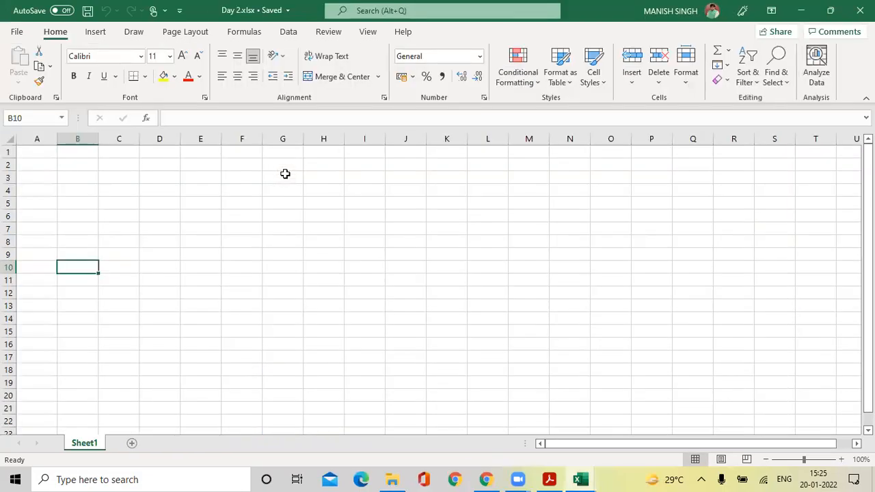
{"action": "key", "text": "alt+Tab"}
{"action": "left_click", "coordinate": [286, 179]}
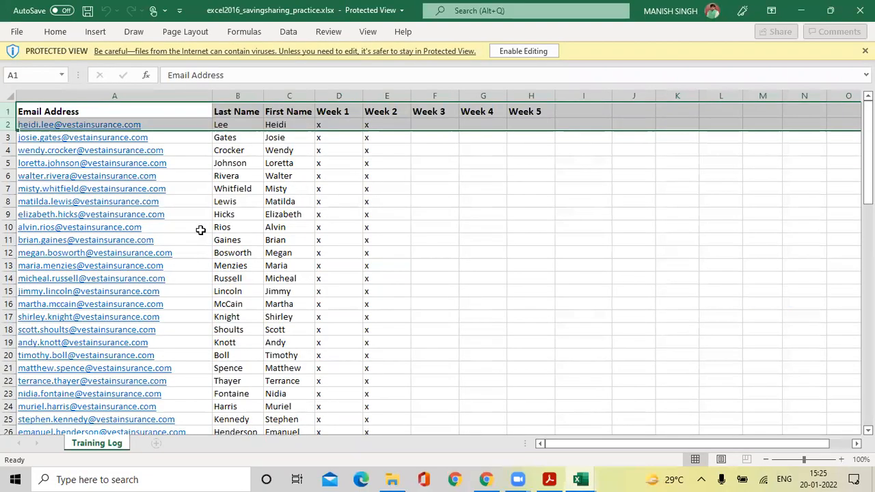
Enable editing on the protected practice workbook, then close it.
{"action": "scroll", "coordinate": [201, 231], "scroll_direction": "down", "scroll_amount": 3}
{"action": "scroll", "coordinate": [200, 230], "scroll_direction": "down", "scroll_amount": 5}
{"action": "scroll", "coordinate": [201, 230], "scroll_direction": "up", "scroll_amount": 8}
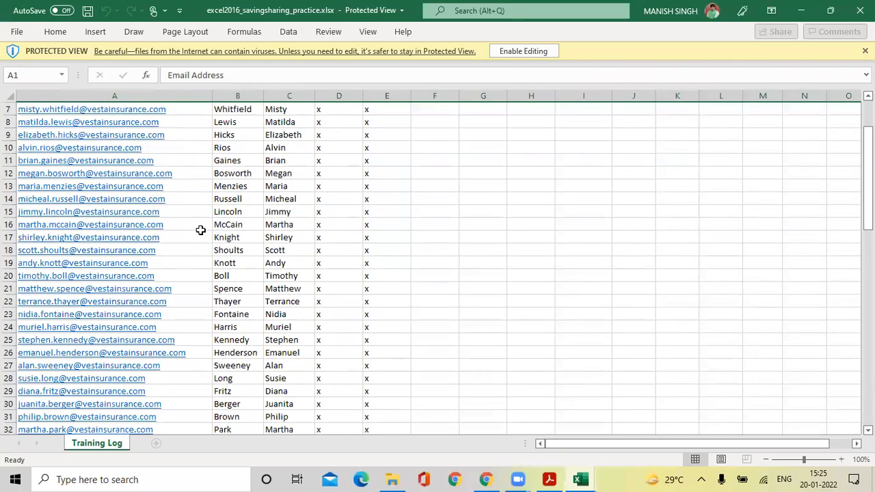
{"action": "left_click", "coordinate": [523, 52]}
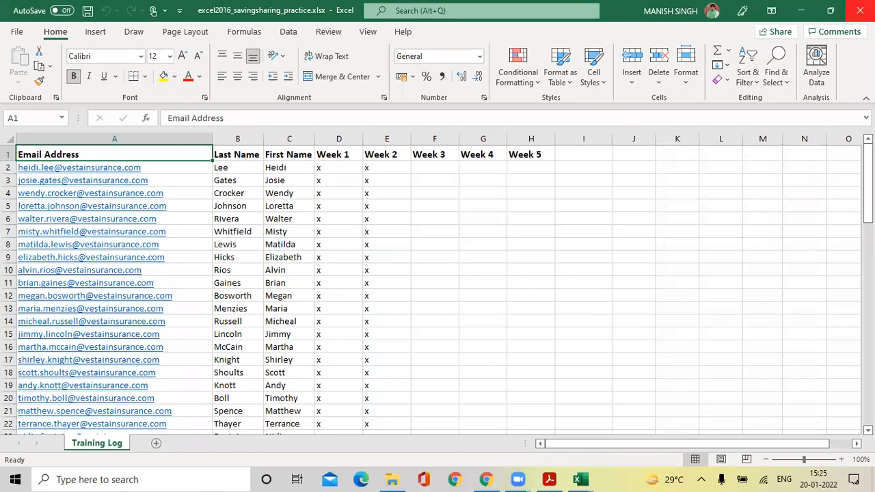
{"action": "left_click", "coordinate": [849, 19]}
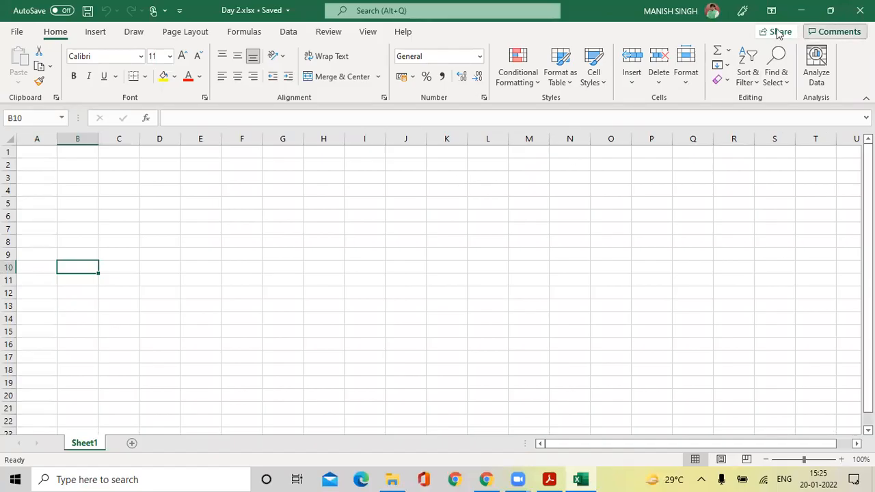
Enter the File backstage, back out, then return to its New templates page.
{"action": "left_click", "coordinate": [16, 31]}
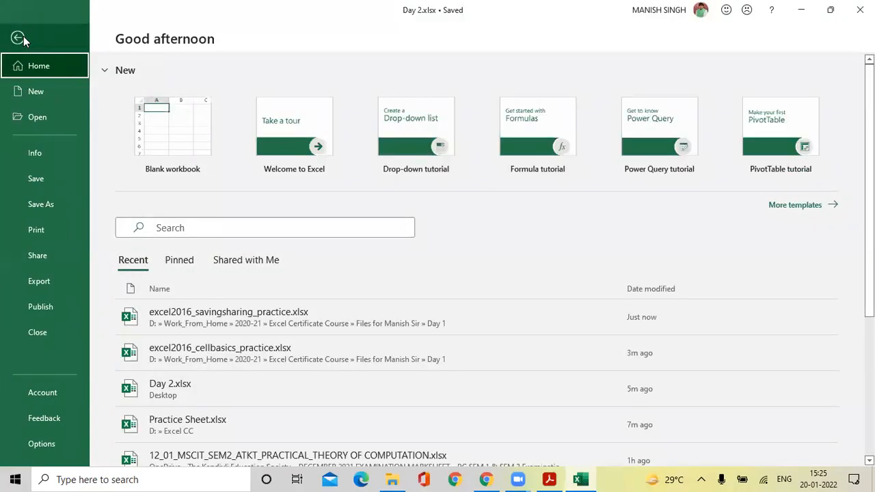
{"action": "left_click", "coordinate": [18, 38]}
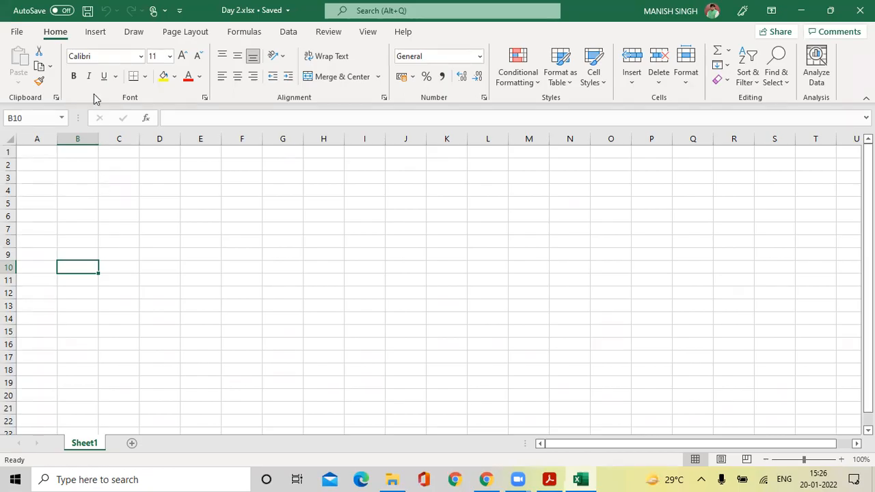
{"action": "left_click", "coordinate": [15, 33]}
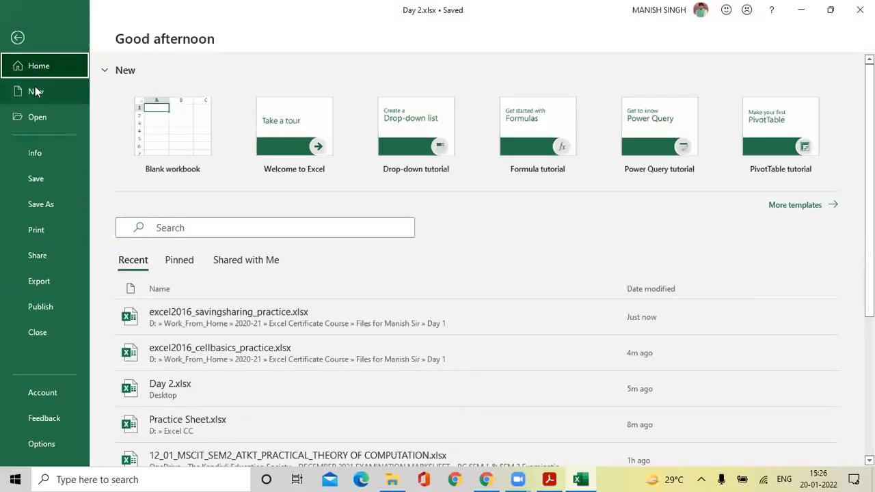
{"action": "left_click", "coordinate": [35, 91]}
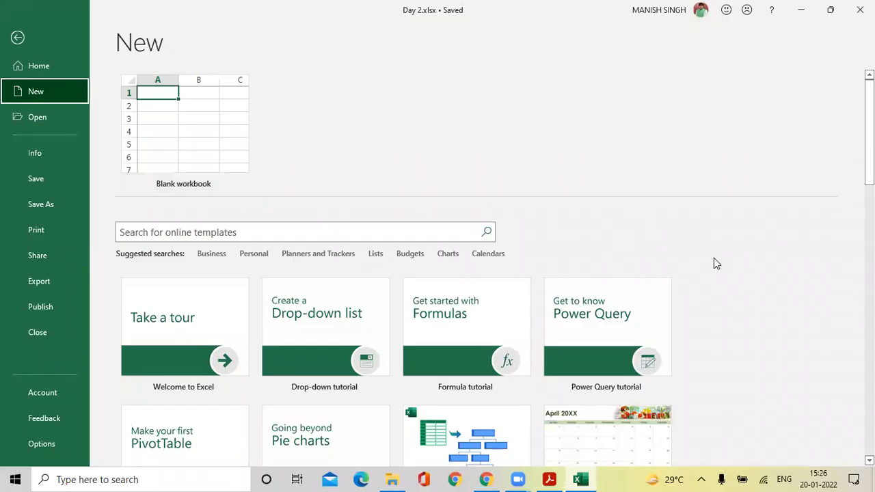
Search the online template gallery for 'invoice'.
{"action": "scroll", "coordinate": [714, 260], "scroll_direction": "down", "scroll_amount": 2}
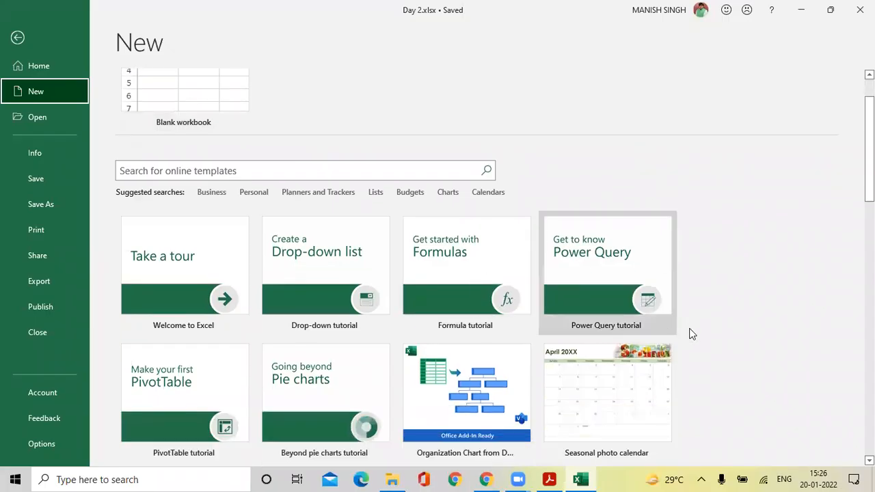
{"action": "scroll", "coordinate": [706, 334], "scroll_direction": "down", "scroll_amount": 1}
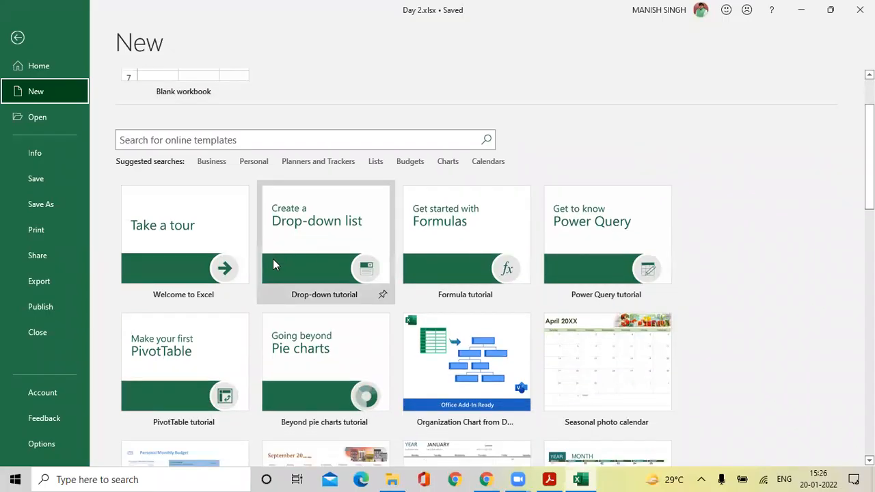
{"action": "scroll", "coordinate": [453, 351], "scroll_direction": "down", "scroll_amount": 10}
{"action": "scroll", "coordinate": [453, 351], "scroll_direction": "down", "scroll_amount": 10}
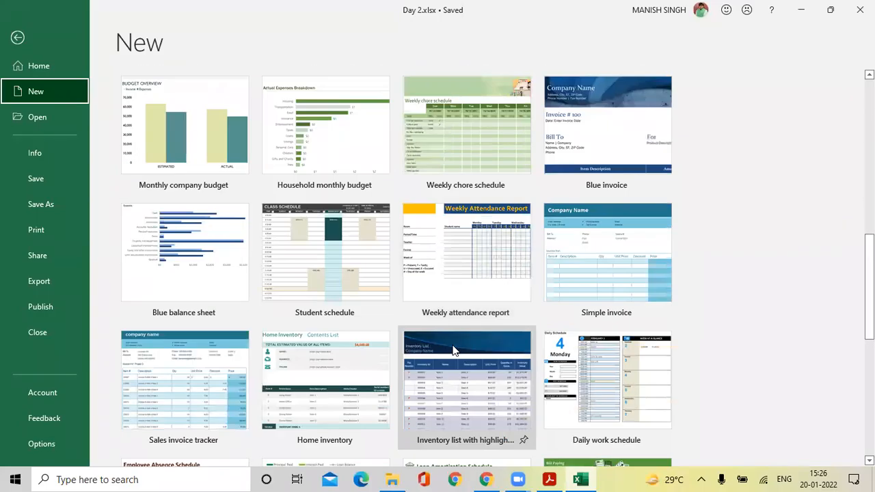
{"action": "scroll", "coordinate": [452, 351], "scroll_direction": "up", "scroll_amount": 19}
{"action": "scroll", "coordinate": [452, 329], "scroll_direction": "up", "scroll_amount": 2}
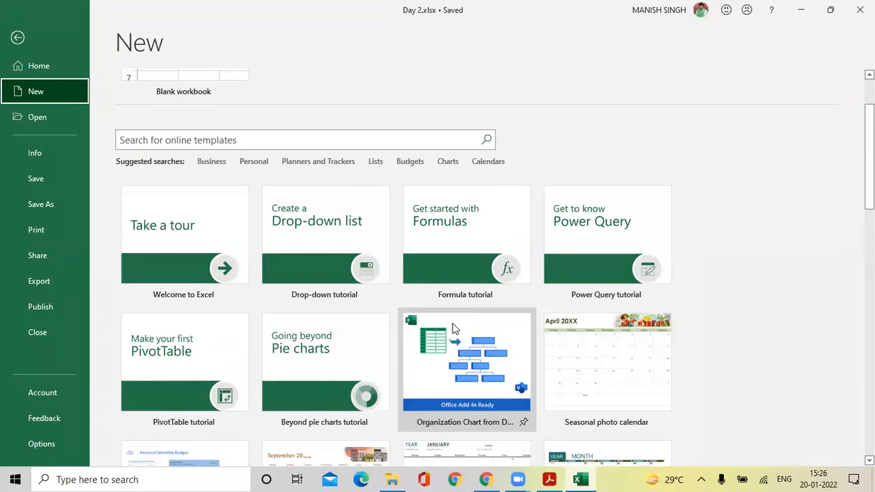
{"action": "left_click", "coordinate": [250, 139]}
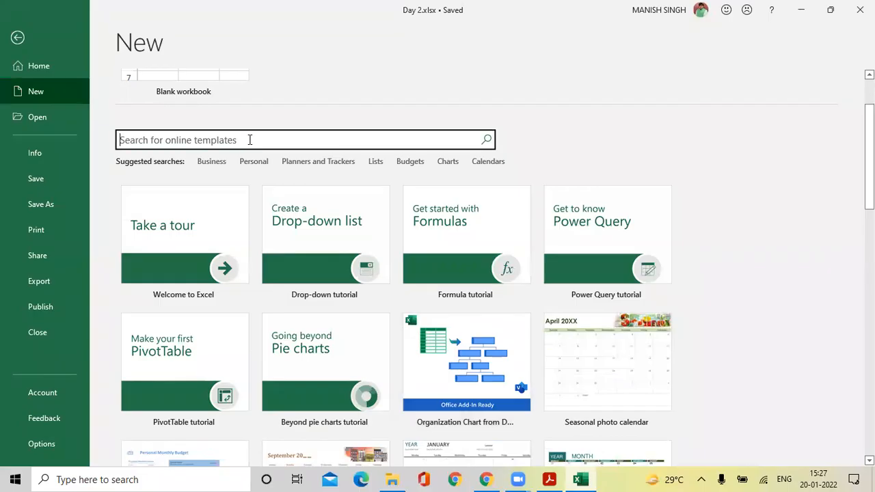
{"action": "type", "text": "invoice"}
{"action": "key", "text": "Return"}
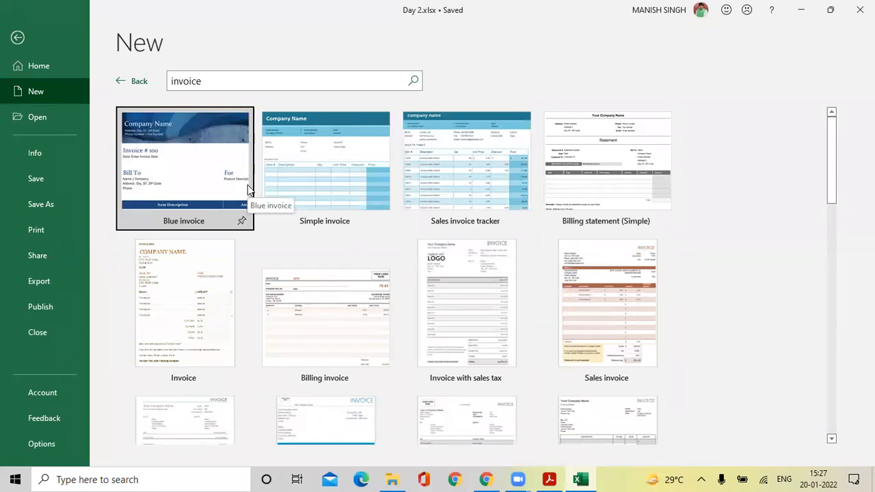
Preview the Simple invoice template and create a workbook from it.
{"action": "left_click", "coordinate": [326, 193]}
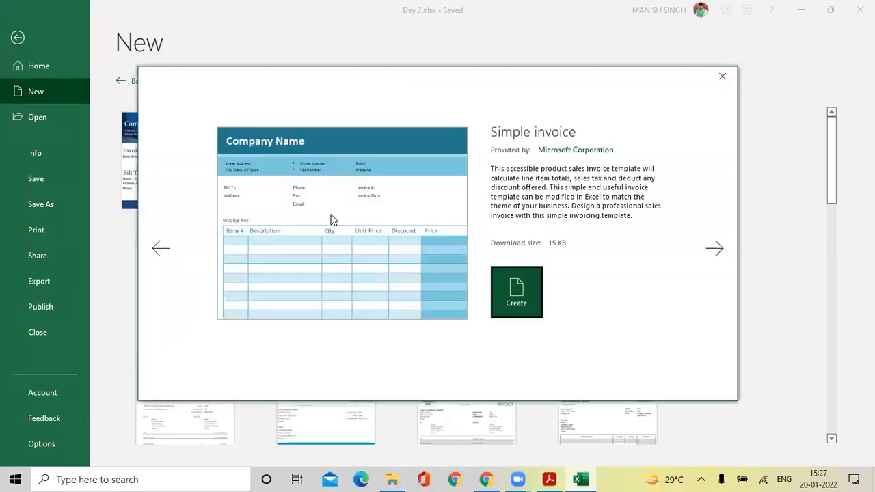
{"action": "left_click", "coordinate": [517, 290]}
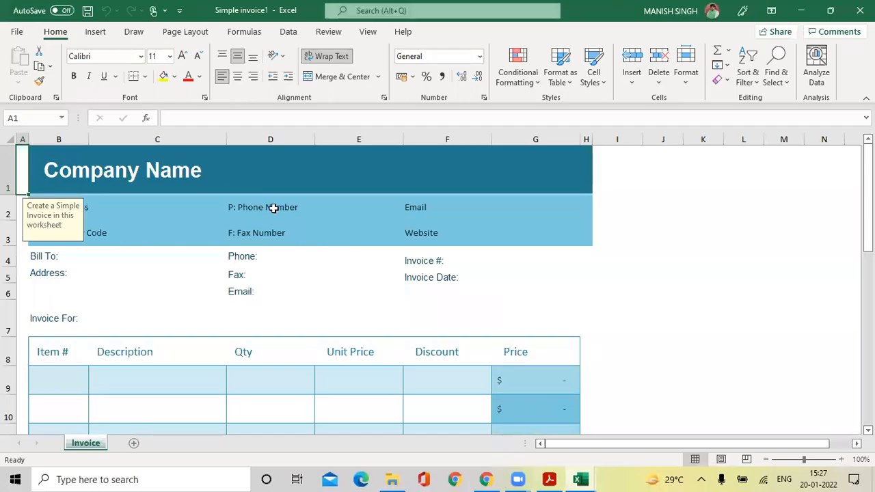
Inspect the Company Name cell and the Price formula in G9 of Simple invoice1.
{"action": "left_click", "coordinate": [146, 167]}
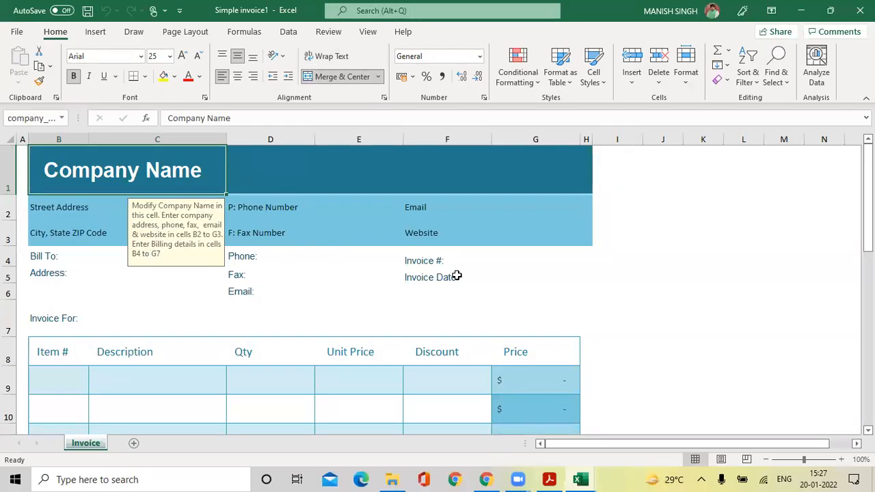
{"action": "scroll", "coordinate": [455, 275], "scroll_direction": "down", "scroll_amount": 5}
{"action": "scroll", "coordinate": [455, 274], "scroll_direction": "down", "scroll_amount": 2}
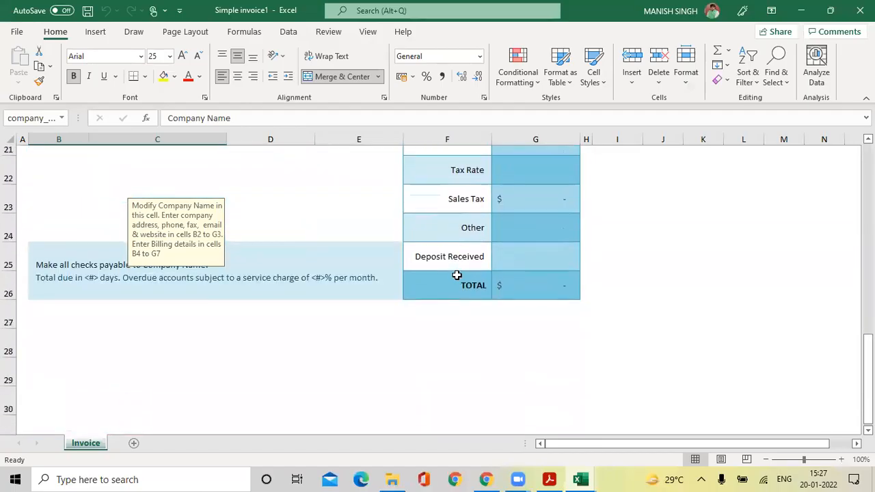
{"action": "scroll", "coordinate": [455, 275], "scroll_direction": "up", "scroll_amount": 6}
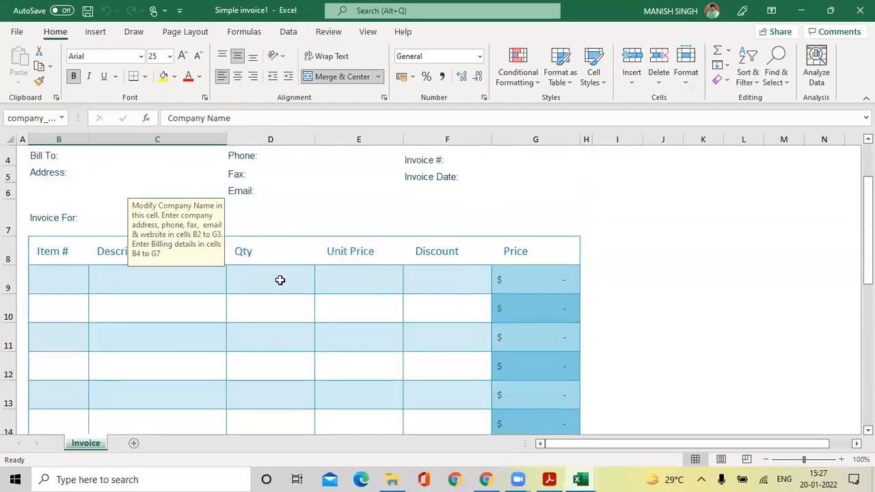
{"action": "left_click", "coordinate": [513, 279]}
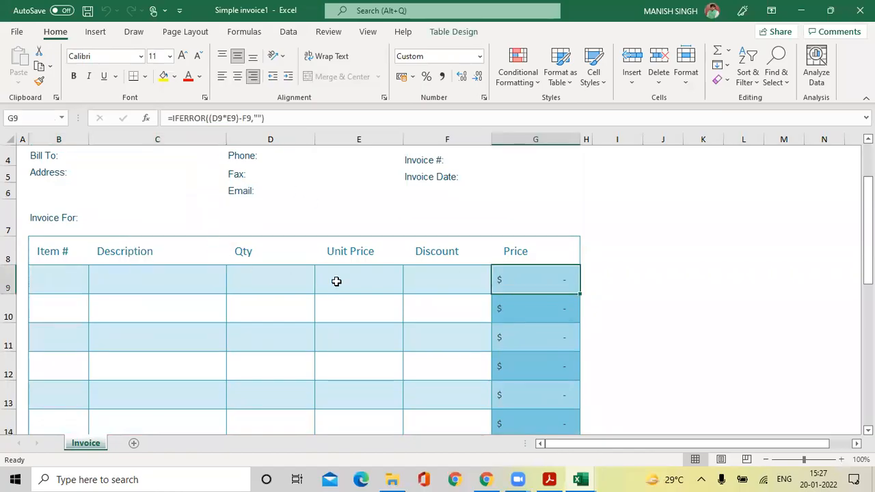
Fill row 9 with item 1, parle G, qty 100, unit price 10, discount 1; check G9.
{"action": "left_click", "coordinate": [62, 278]}
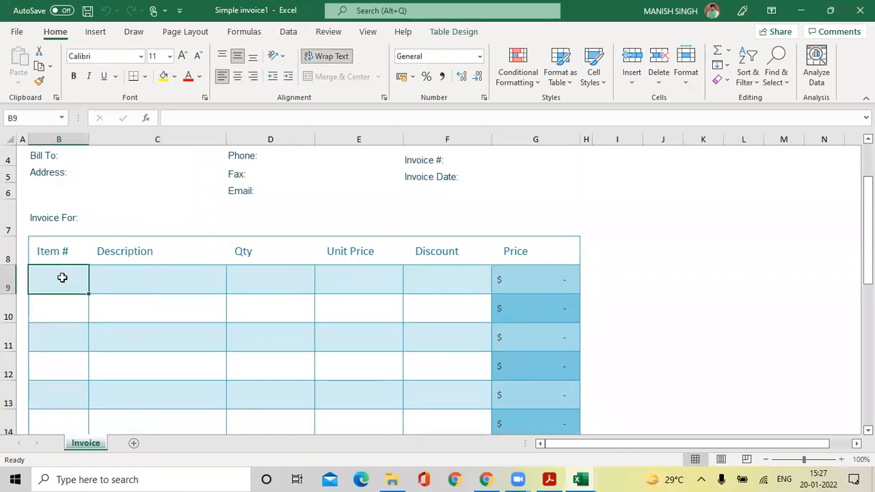
{"action": "type", "text": "1"}
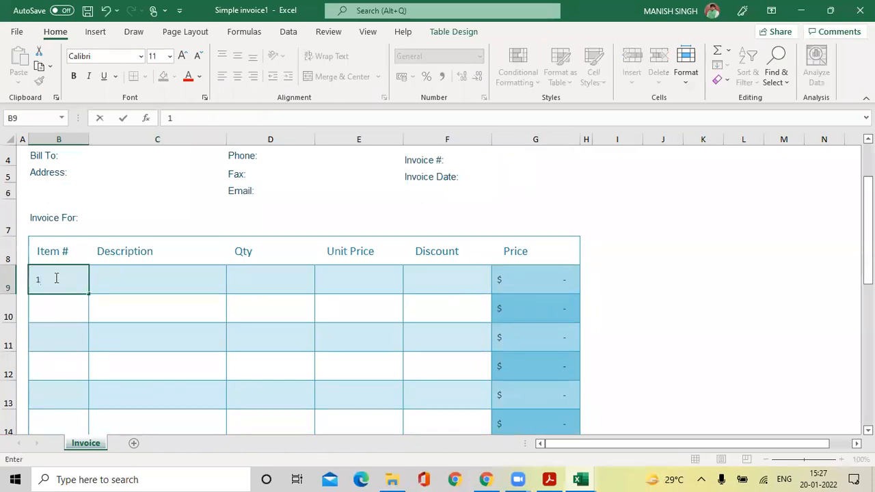
{"action": "left_click", "coordinate": [126, 279]}
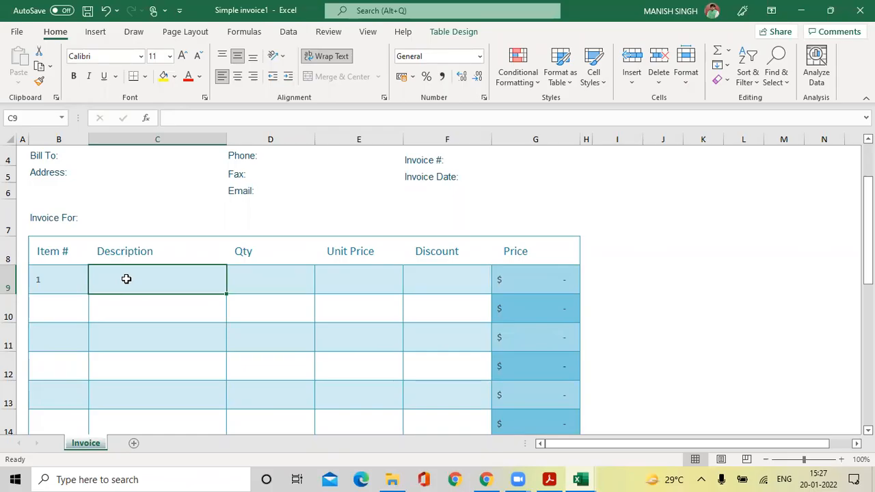
{"action": "type", "text": "parle G"}
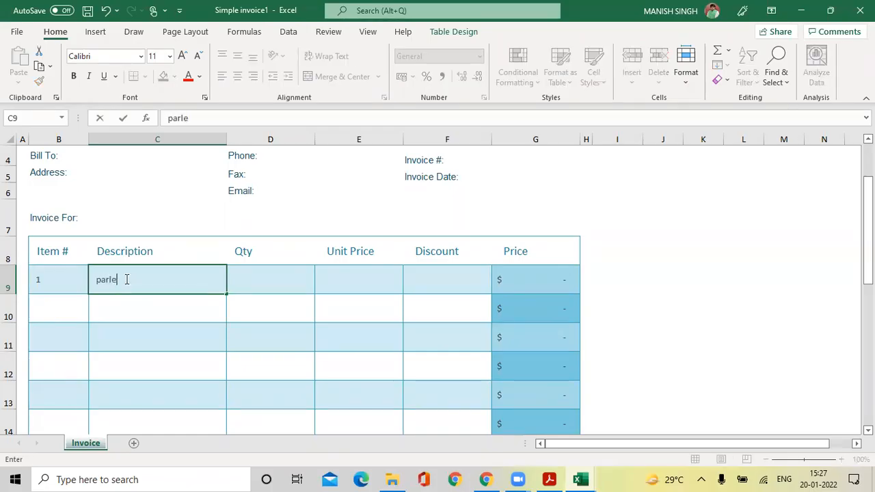
{"action": "left_click", "coordinate": [274, 284]}
{"action": "type", "text": "100"}
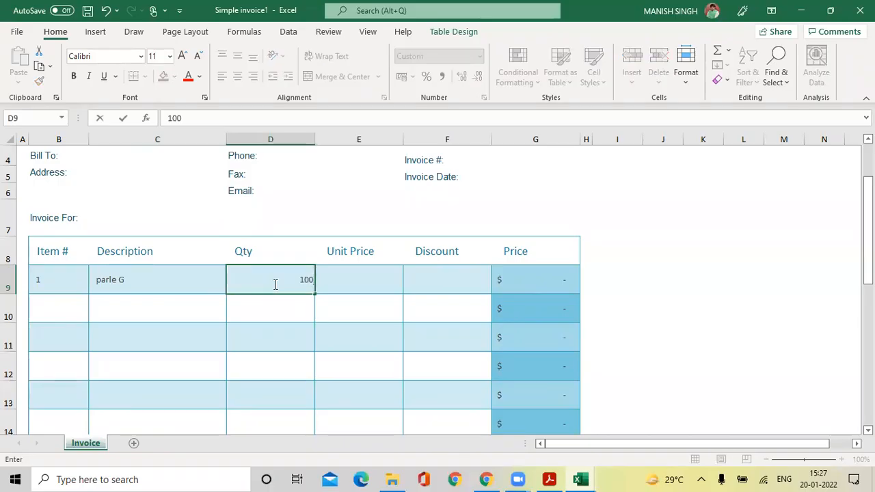
{"action": "key", "text": "Tab"}
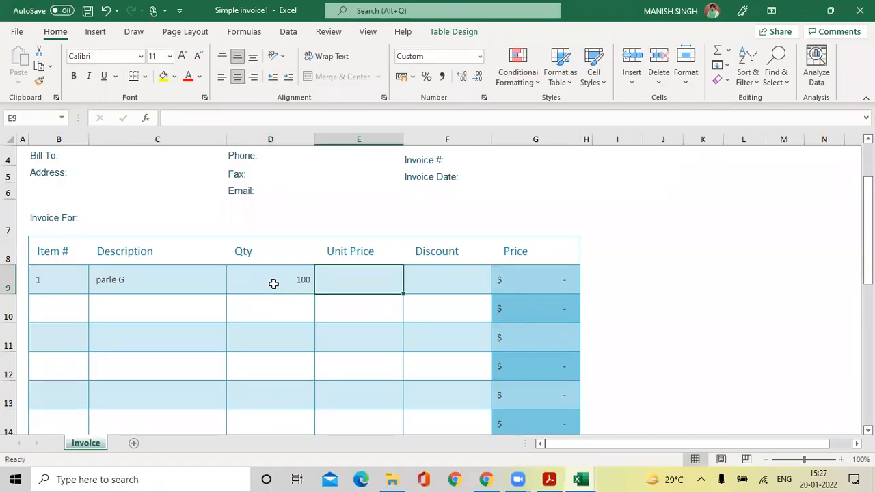
{"action": "type", "text": "10"}
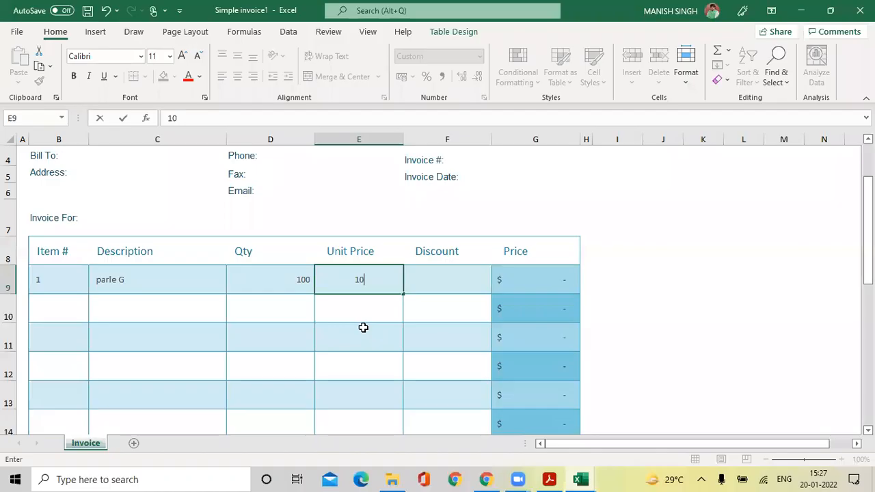
{"action": "key", "text": "Tab"}
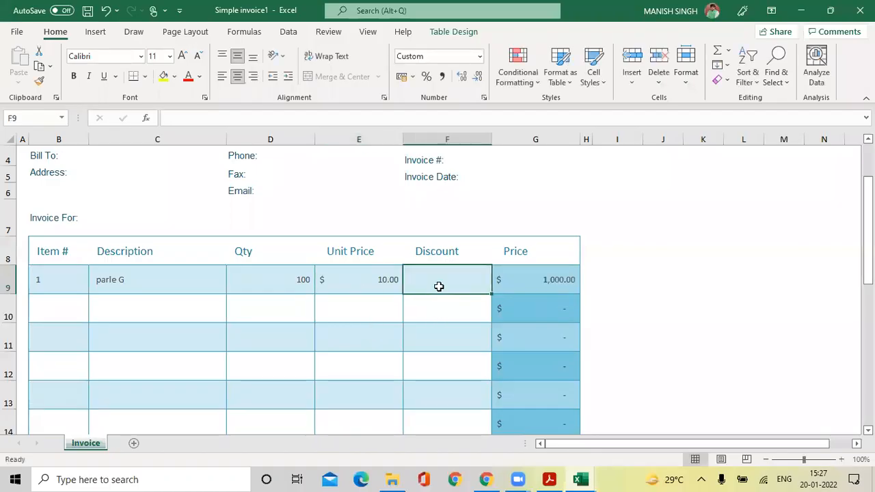
{"action": "type", "text": "1"}
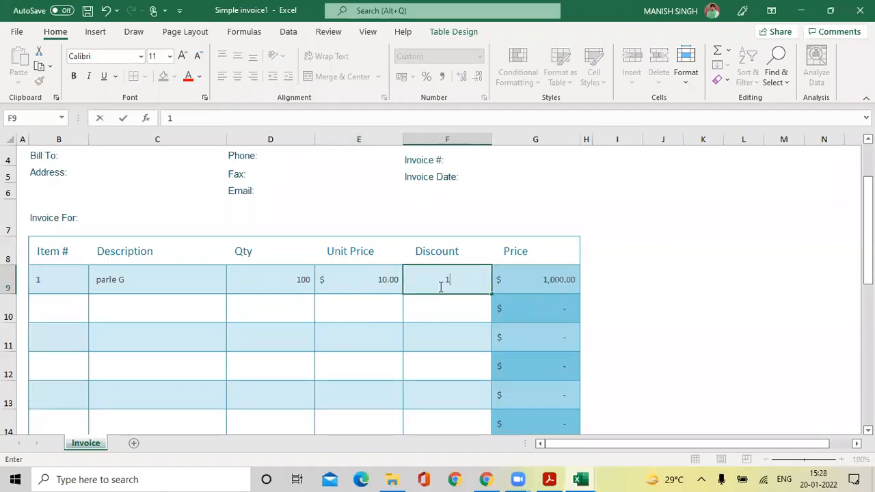
{"action": "left_click", "coordinate": [434, 309]}
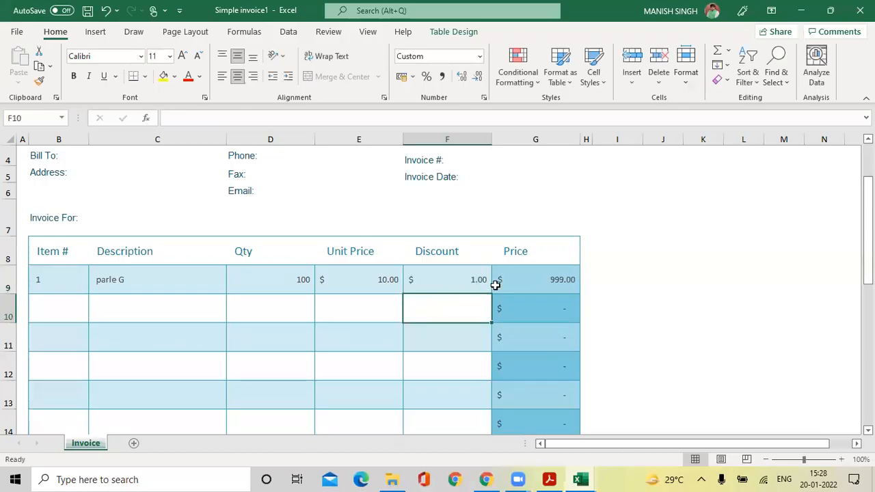
{"action": "left_click", "coordinate": [518, 278]}
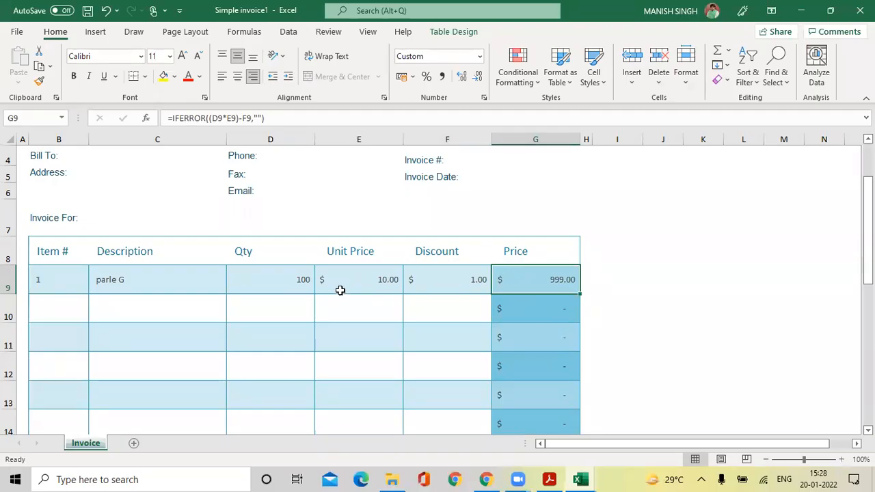
{"action": "left_click", "coordinate": [294, 306]}
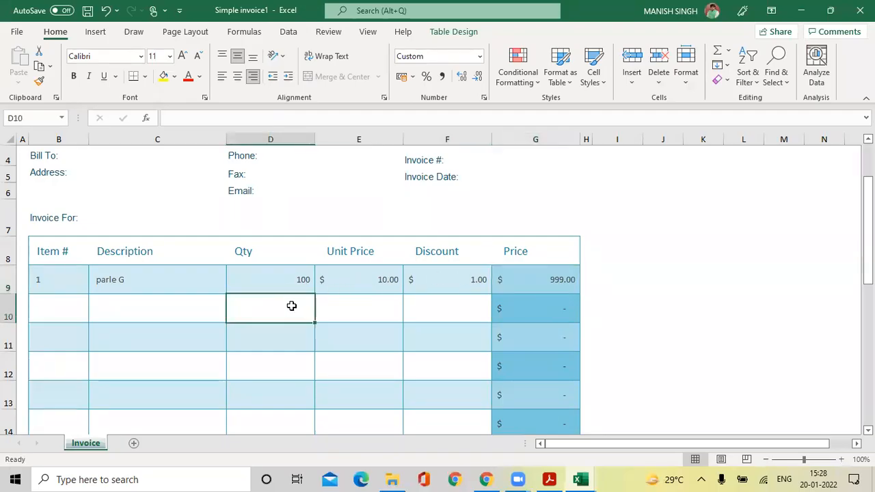
Enter Good Day in row 10 with quantity 20, unit price 50 and discount 2.
{"action": "left_click", "coordinate": [162, 310]}
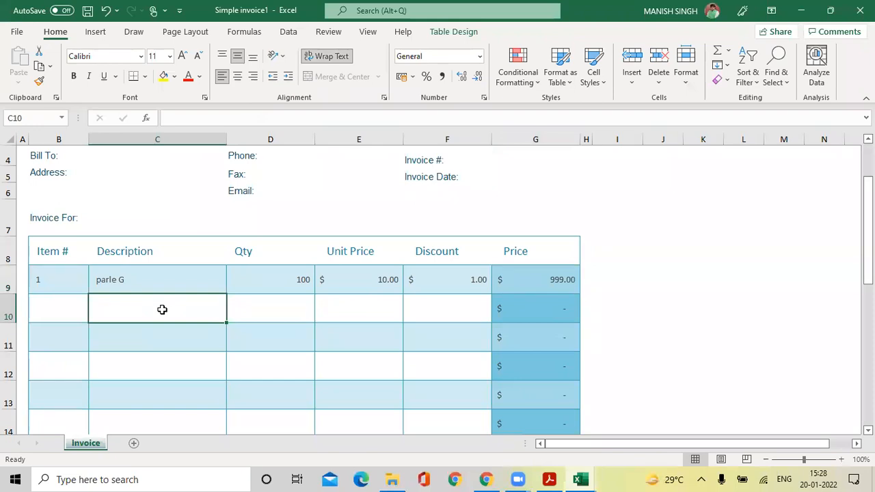
{"action": "type", "text": "Goo"}
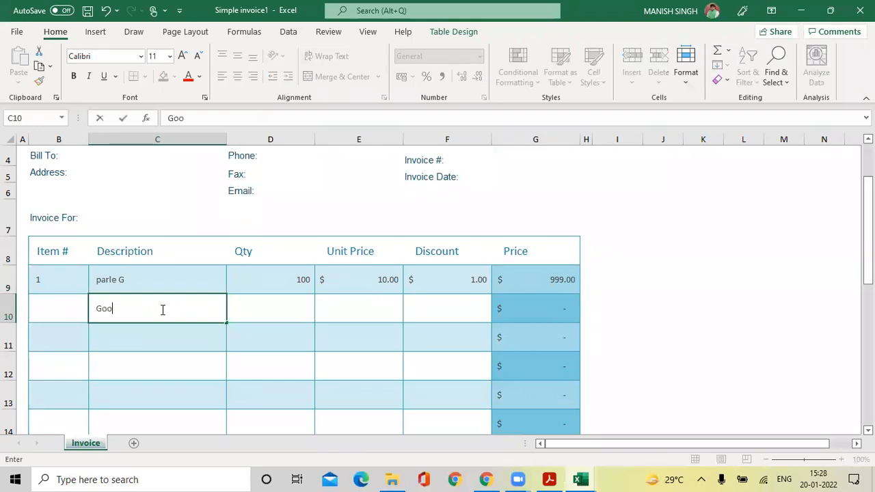
{"action": "type", "text": "d Day"}
{"action": "left_click", "coordinate": [277, 311]}
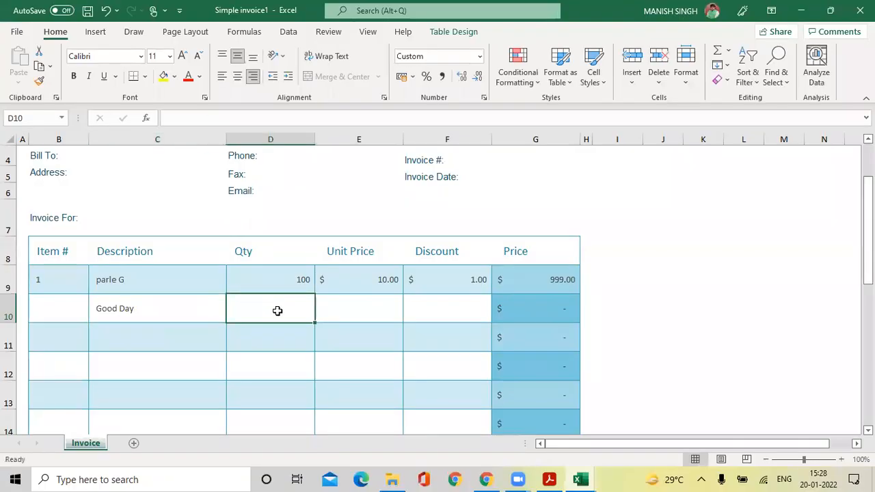
{"action": "type", "text": "20"}
{"action": "key", "text": "Tab"}
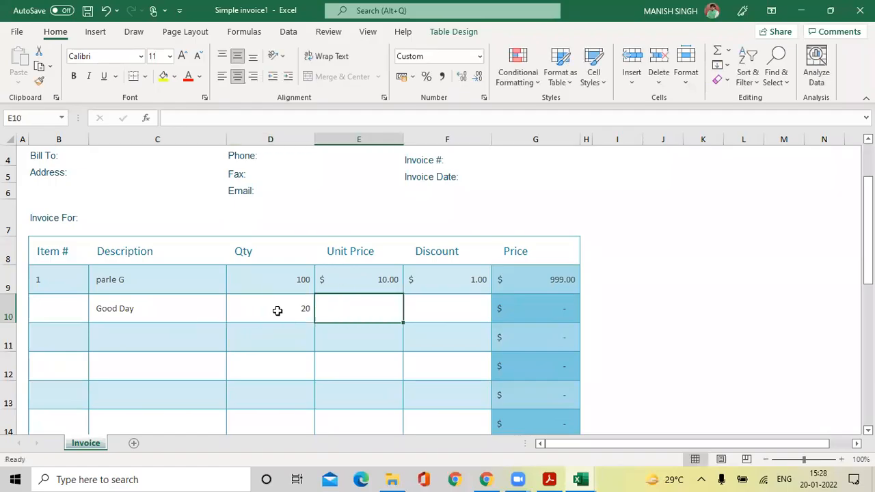
{"action": "type", "text": "50"}
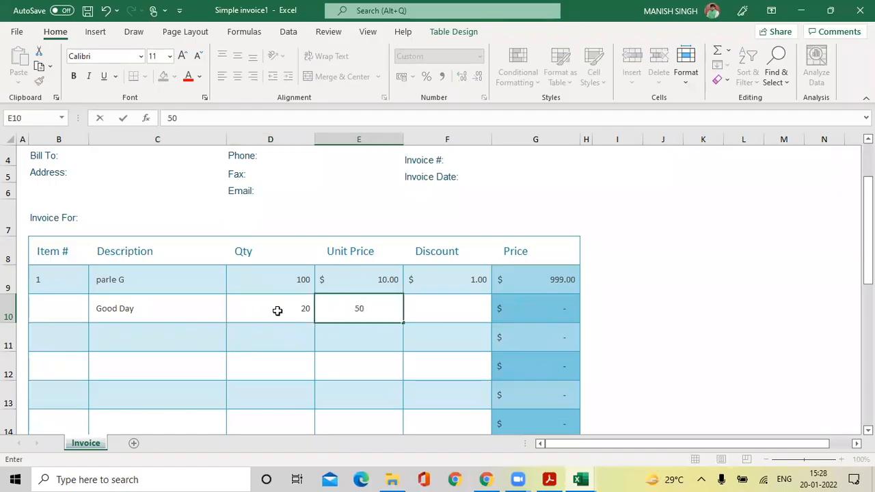
{"action": "key", "text": "Tab"}
{"action": "type", "text": "2"}
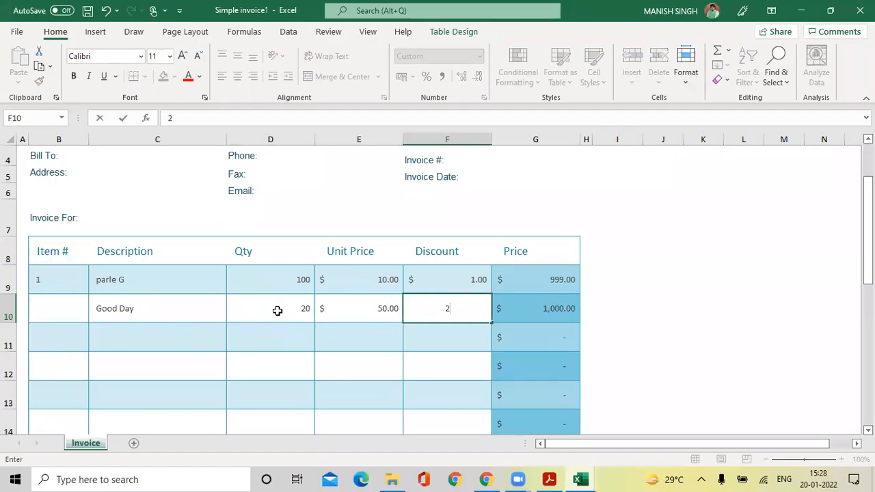
{"action": "left_click", "coordinate": [550, 340]}
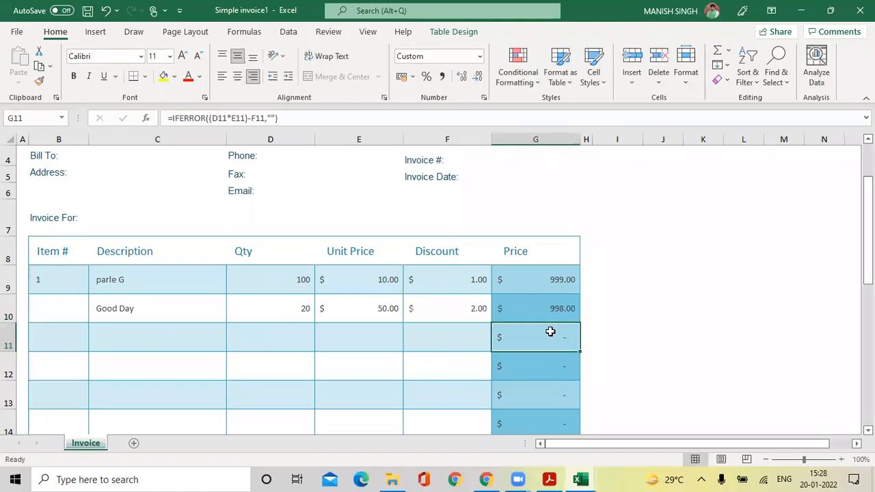
Set the invoice Tax Rate to 5% and check the resulting Sales Tax.
{"action": "scroll", "coordinate": [545, 342], "scroll_direction": "down", "scroll_amount": 4}
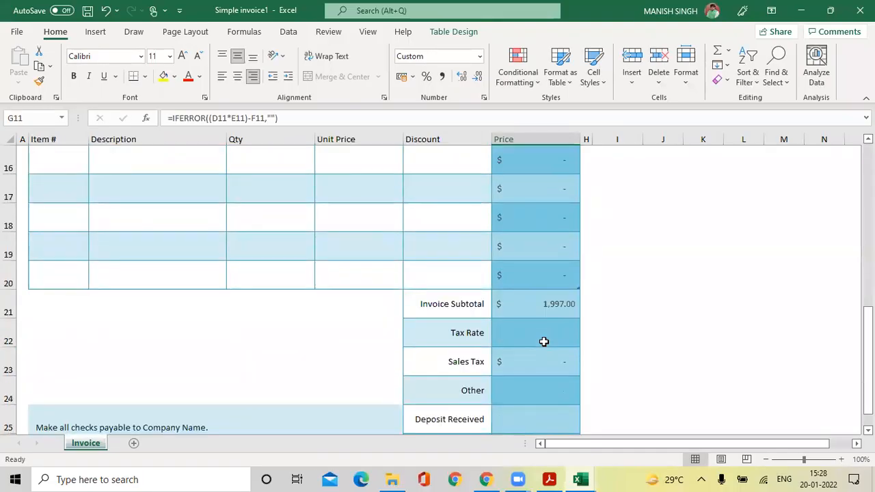
{"action": "left_click", "coordinate": [447, 305]}
{"action": "left_click_drag", "start_coordinate": [491, 305], "coordinate": [545, 307]}
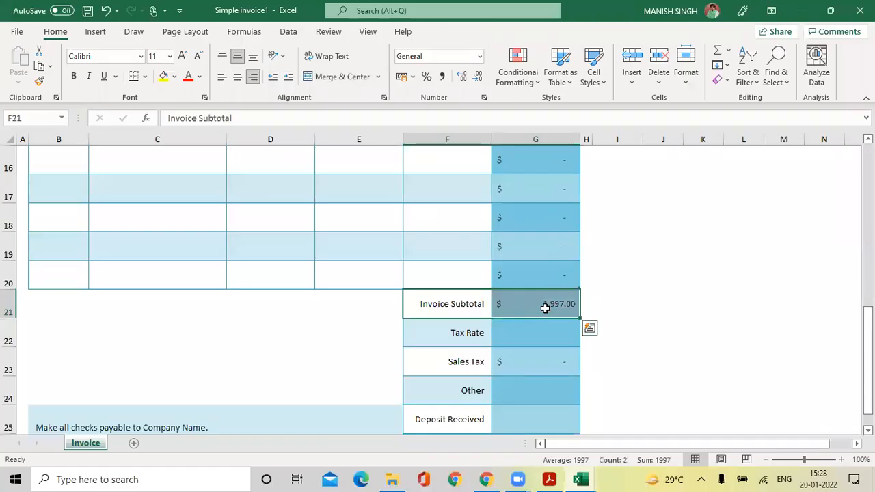
{"action": "scroll", "coordinate": [544, 307], "scroll_direction": "down", "scroll_amount": 1}
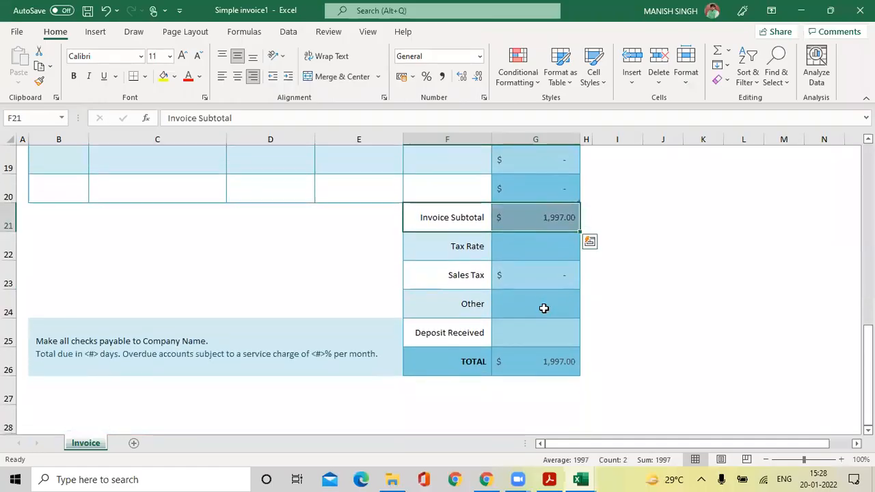
{"action": "left_click", "coordinate": [509, 247]}
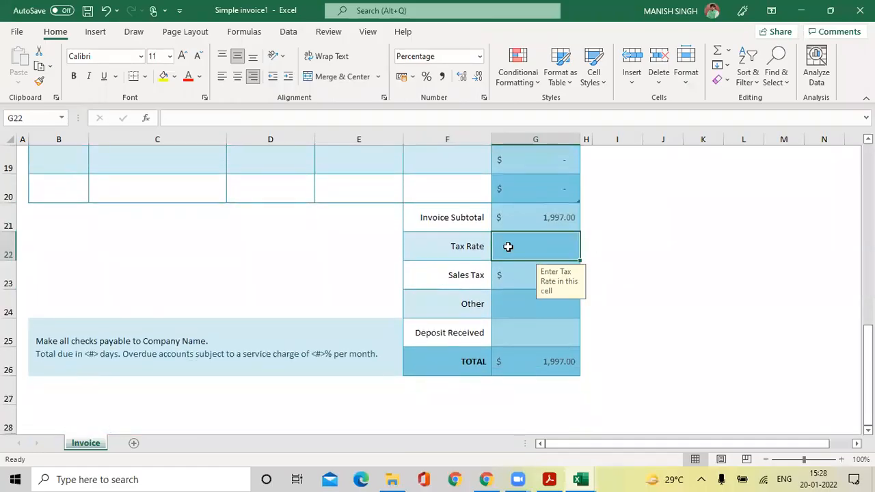
{"action": "type", "text": "5"}
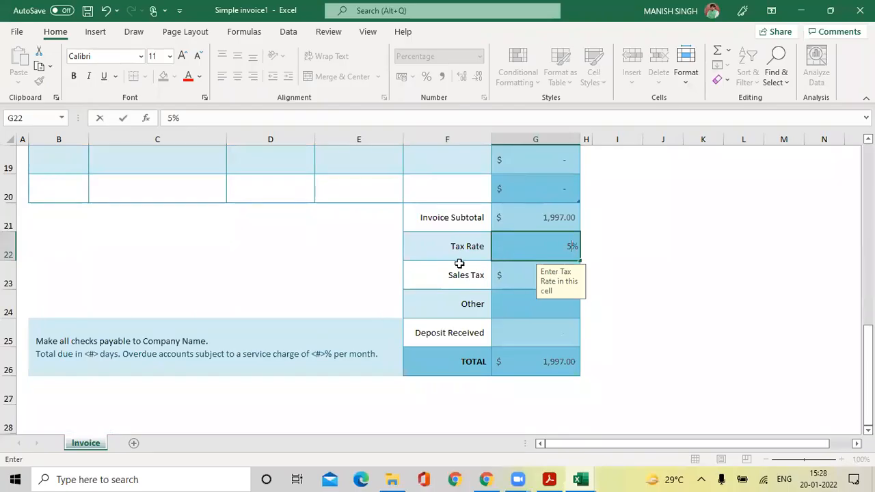
{"action": "left_click", "coordinate": [429, 276]}
{"action": "left_click", "coordinate": [540, 276]}
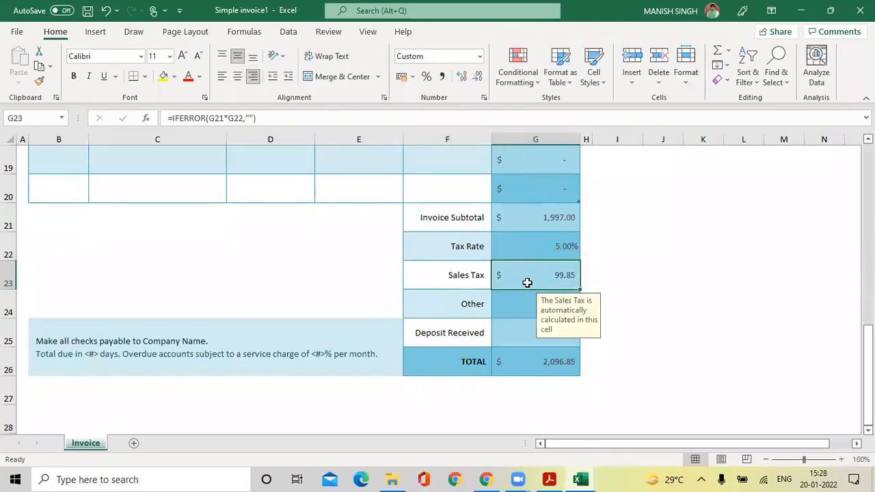
Enter 0.5 as the invoice's Other charge.
{"action": "left_click", "coordinate": [441, 304]}
{"action": "left_click", "coordinate": [541, 304]}
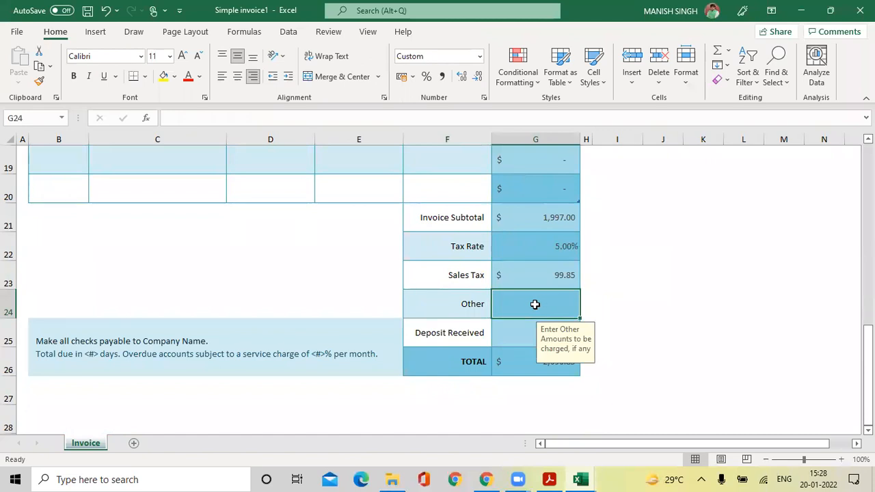
{"action": "type", "text": "0."}
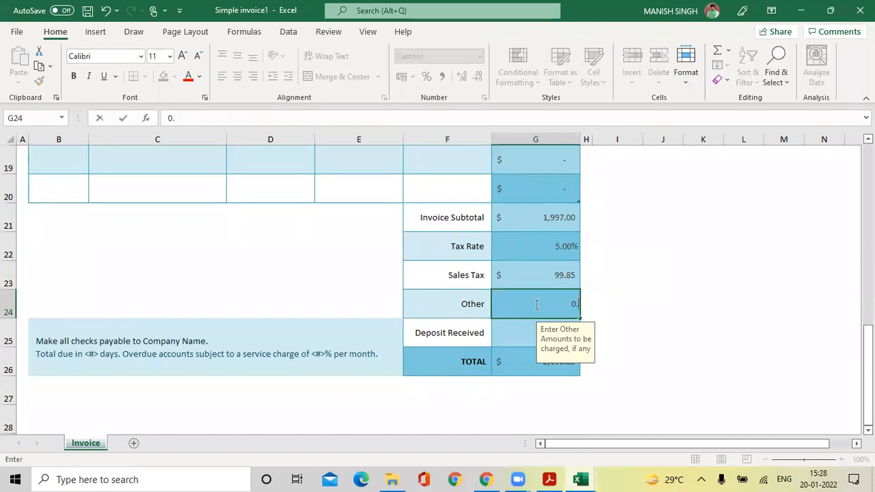
{"action": "type", "text": "5"}
{"action": "key", "text": "Return"}
Enter a Deposit Received of 500, bringing the TOTAL to $1,597.35.
{"action": "left_click", "coordinate": [437, 333]}
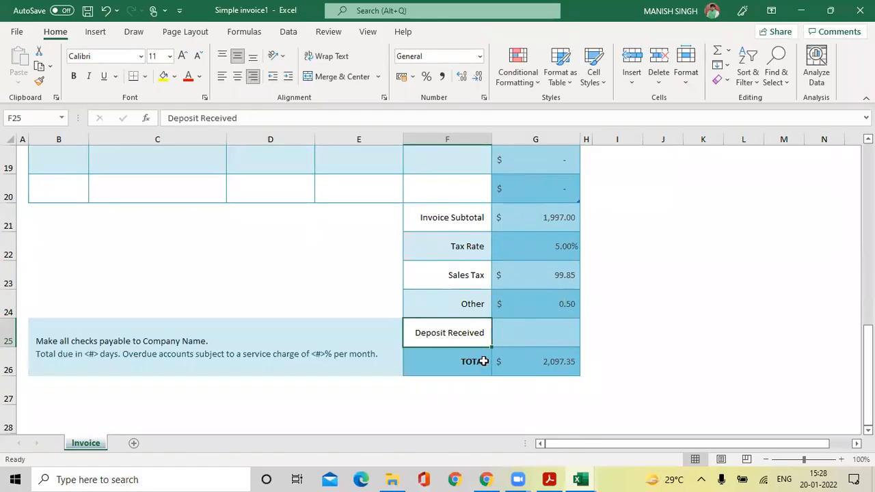
{"action": "left_click", "coordinate": [508, 337]}
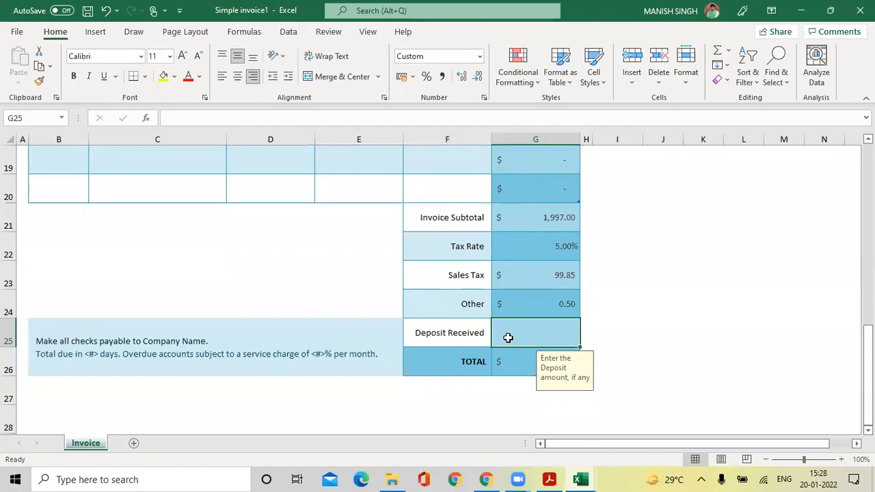
{"action": "type", "text": "500"}
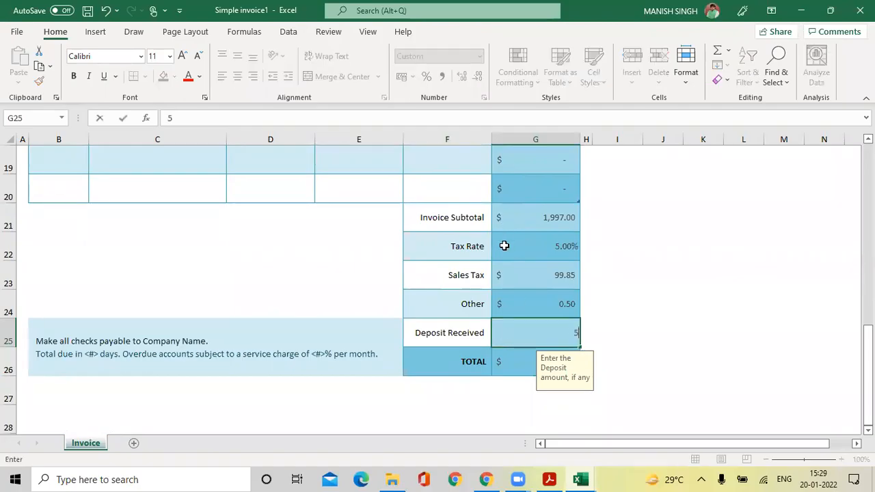
{"action": "key", "text": "Return"}
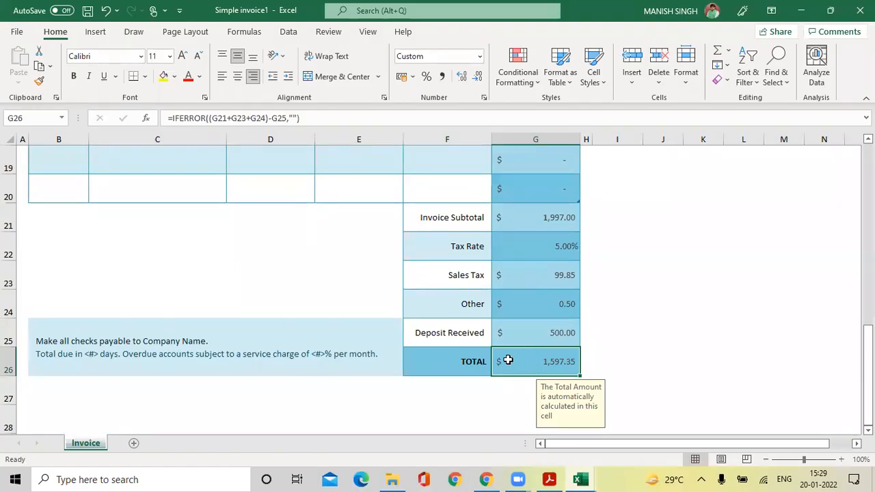
{"action": "scroll", "coordinate": [508, 360], "scroll_direction": "up", "scroll_amount": 1}
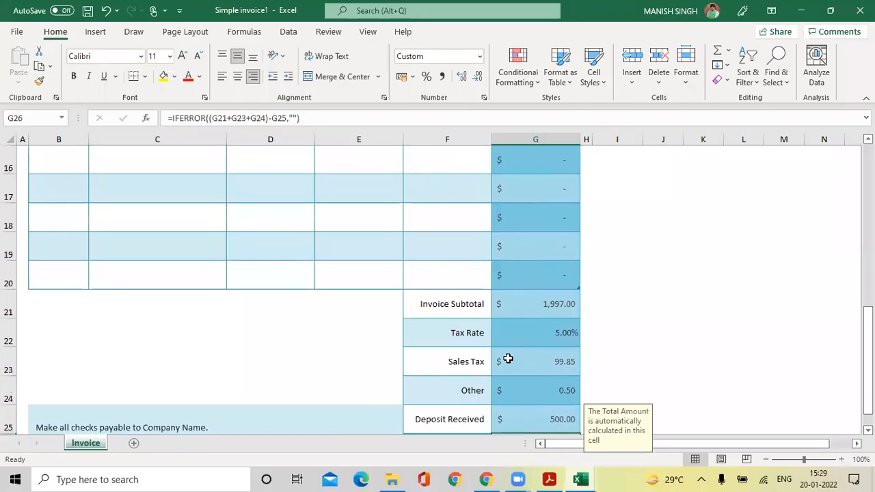
Scroll to the top of the invoice and bring up the backstage New templates page.
{"action": "scroll", "coordinate": [508, 358], "scroll_direction": "up", "scroll_amount": 5}
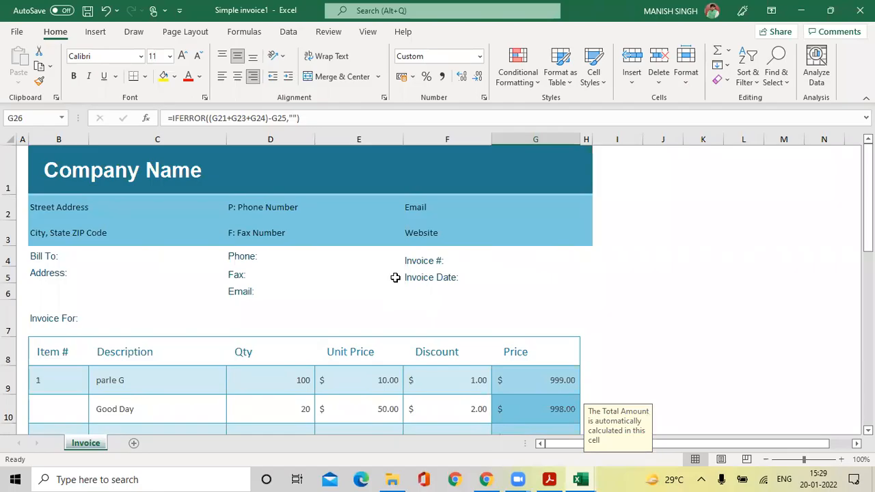
{"action": "left_click", "coordinate": [17, 33]}
{"action": "left_click", "coordinate": [45, 91]}
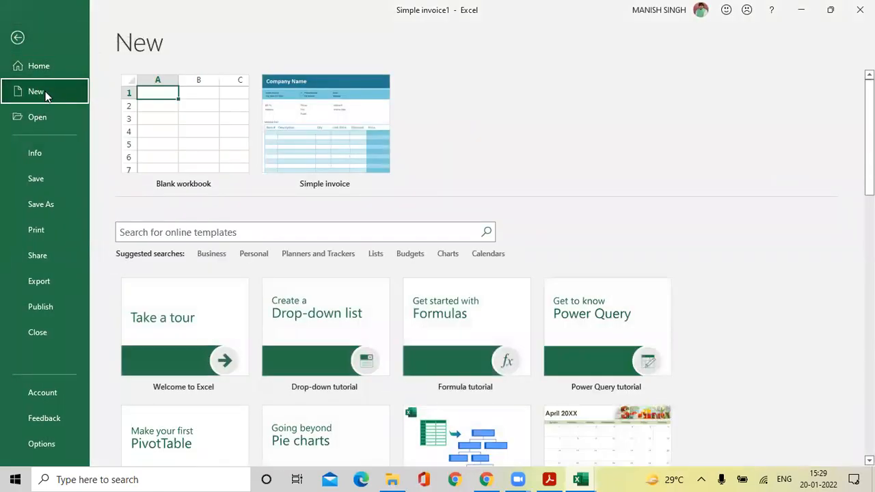
Preview the Organization Chart from Data template in the gallery, then close the preview.
{"action": "scroll", "coordinate": [627, 289], "scroll_direction": "down", "scroll_amount": 2}
{"action": "scroll", "coordinate": [711, 320], "scroll_direction": "down", "scroll_amount": 2}
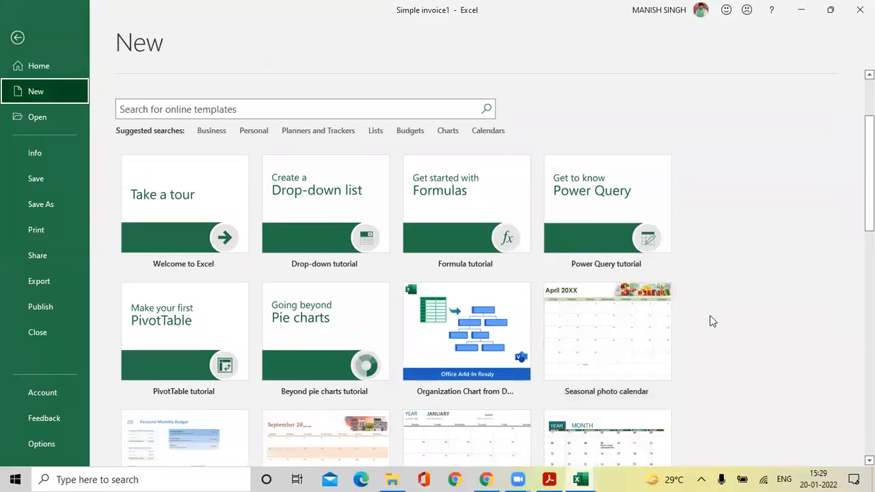
{"action": "scroll", "coordinate": [711, 320], "scroll_direction": "down", "scroll_amount": 1}
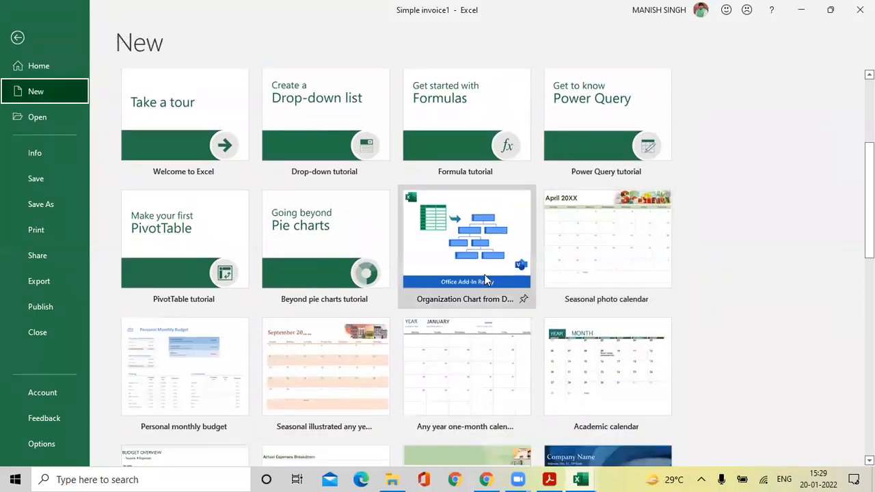
{"action": "left_click", "coordinate": [456, 262]}
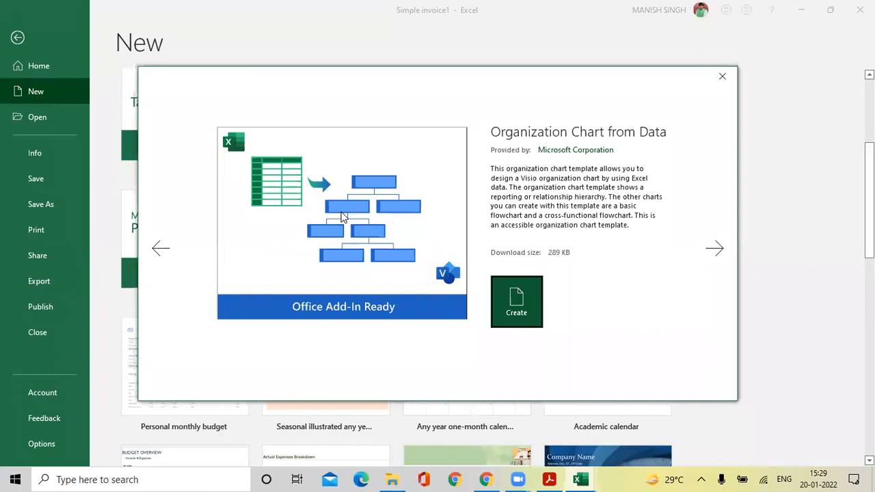
{"action": "left_click", "coordinate": [723, 76]}
Create a new workbook from the Academic calendar template.
{"action": "scroll", "coordinate": [589, 217], "scroll_direction": "down", "scroll_amount": 2}
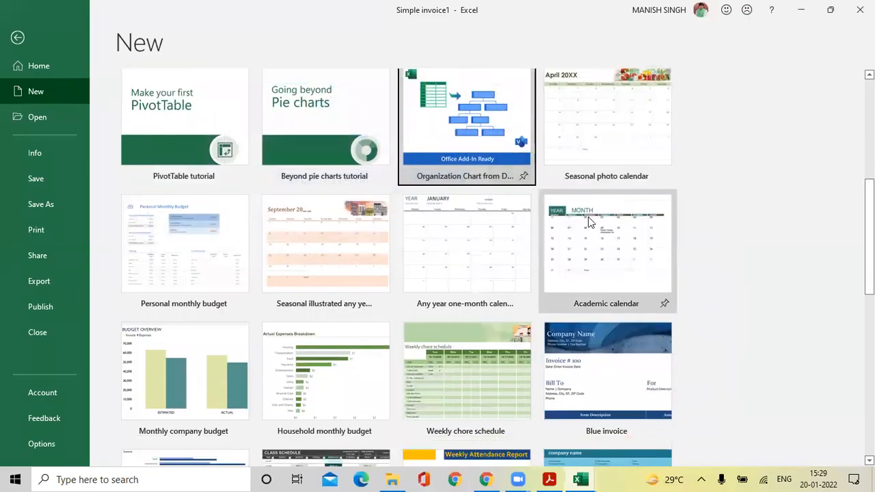
{"action": "scroll", "coordinate": [589, 221], "scroll_direction": "down", "scroll_amount": 1}
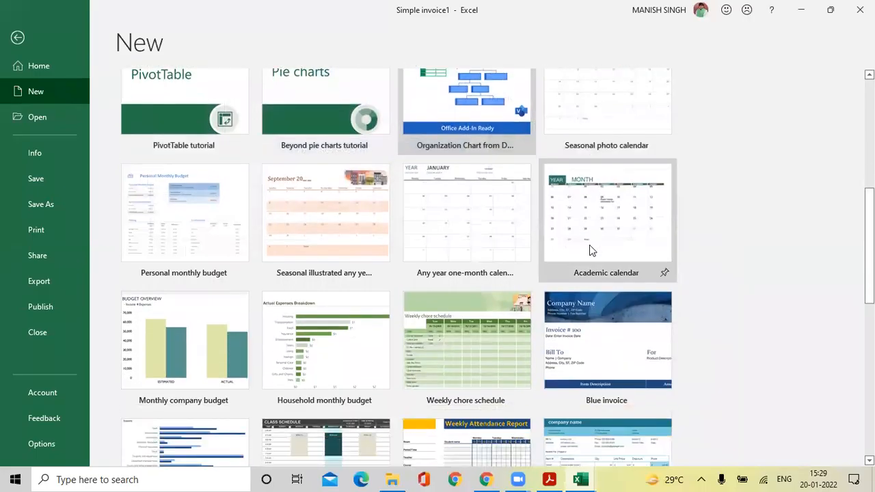
{"action": "left_click", "coordinate": [589, 247]}
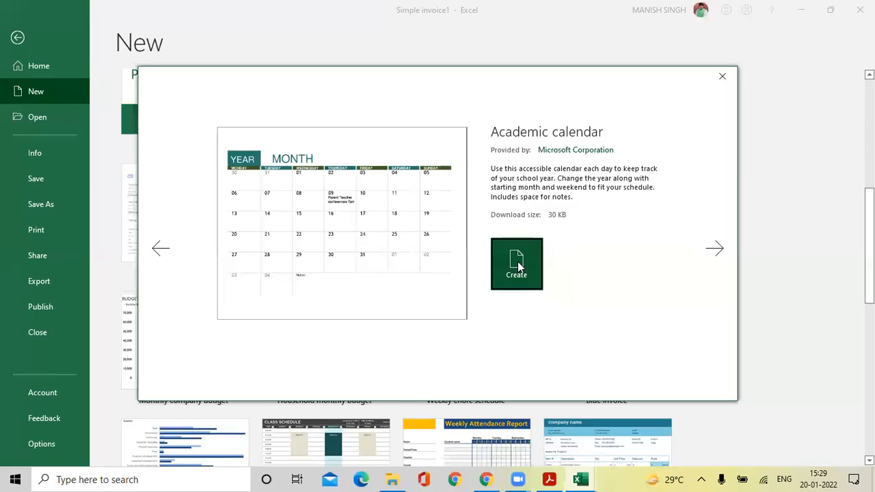
{"action": "left_click", "coordinate": [517, 264]}
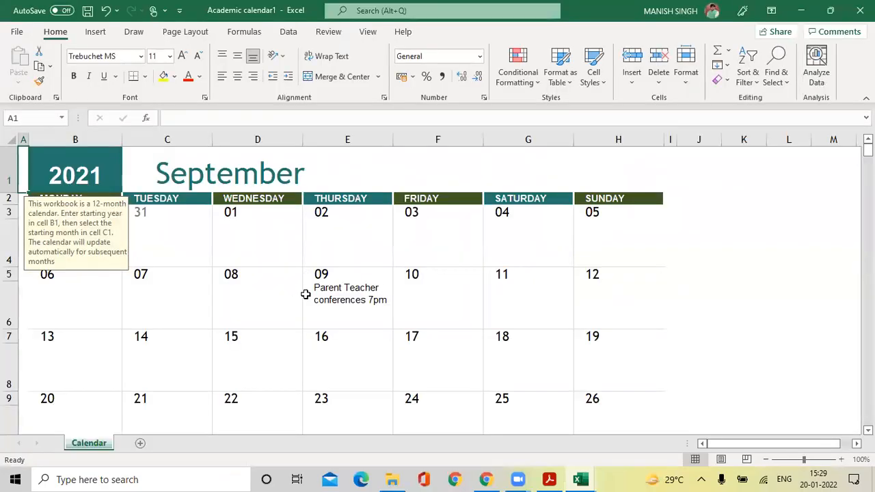
Scroll down through the Calendar sheet's monthly calendars from September 2021.
{"action": "scroll", "coordinate": [306, 294], "scroll_direction": "down", "scroll_amount": 5}
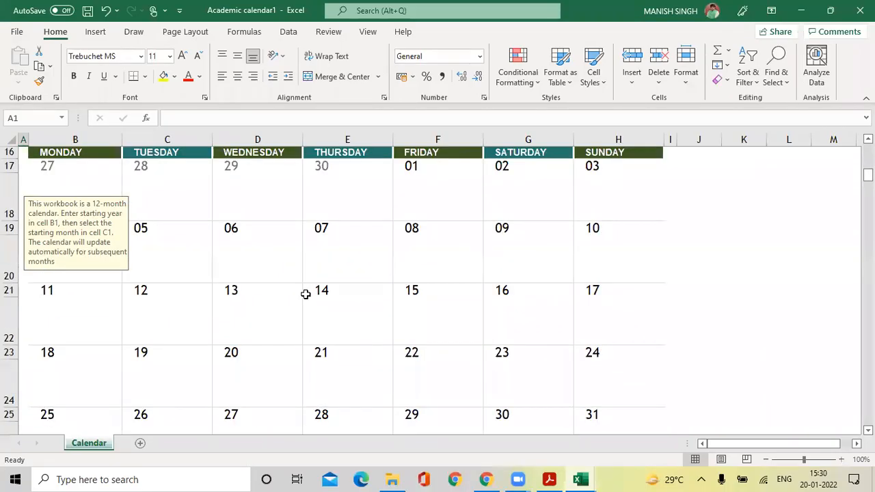
{"action": "scroll", "coordinate": [305, 294], "scroll_direction": "up", "scroll_amount": 4}
{"action": "scroll", "coordinate": [306, 294], "scroll_direction": "down", "scroll_amount": 7}
{"action": "scroll", "coordinate": [305, 294], "scroll_direction": "down", "scroll_amount": 20}
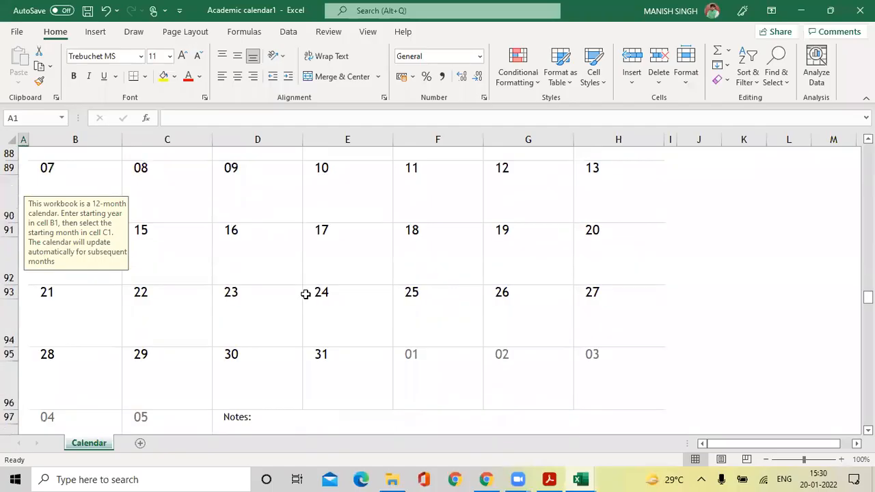
{"action": "scroll", "coordinate": [306, 294], "scroll_direction": "down", "scroll_amount": 9}
Select several day cells across two calendar weeks, then return to the top of the sheet.
{"action": "left_click", "coordinate": [261, 258]}
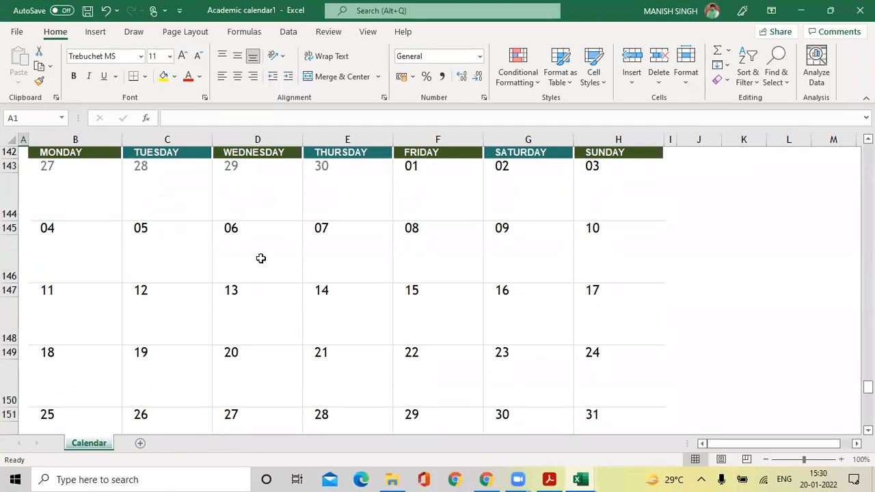
{"action": "left_click", "coordinate": [386, 257]}
{"action": "left_click", "coordinate": [437, 257]}
{"action": "left_click", "coordinate": [541, 259]}
{"action": "left_click", "coordinate": [602, 263]}
{"action": "left_click", "coordinate": [594, 316]}
{"action": "left_click", "coordinate": [499, 319]}
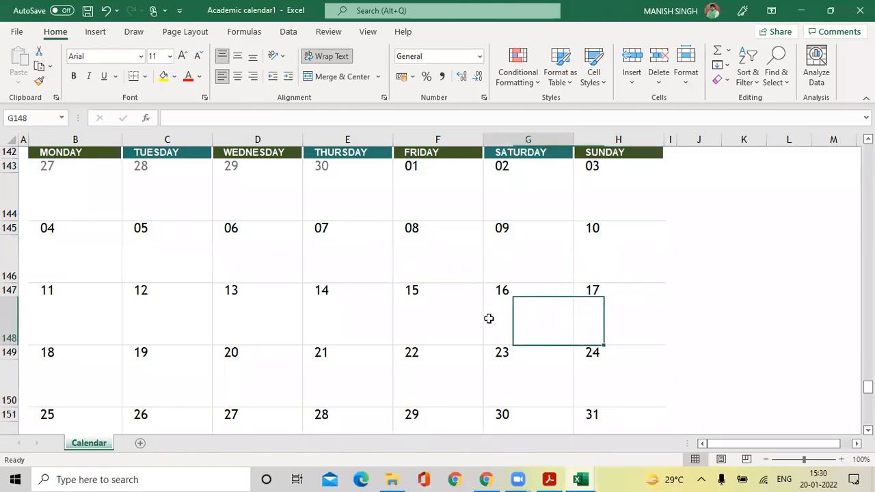
{"action": "left_click", "coordinate": [263, 329]}
{"action": "scroll", "coordinate": [186, 315], "scroll_direction": "up", "scroll_amount": 20}
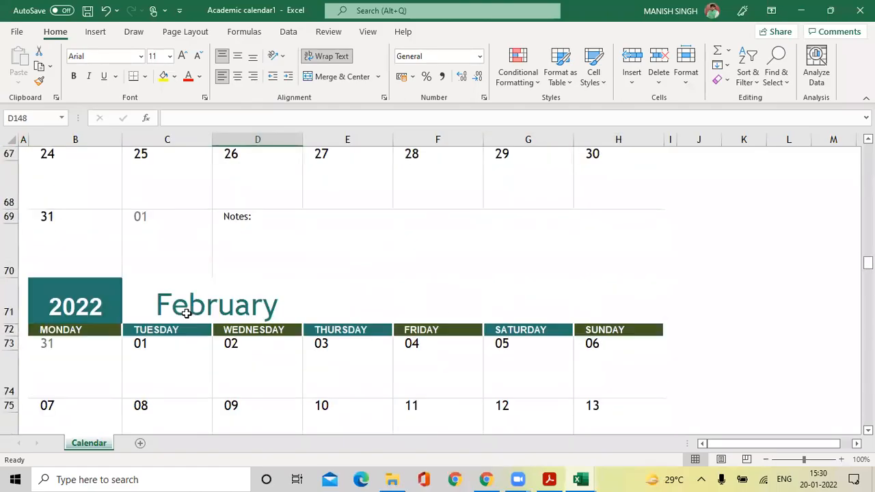
{"action": "scroll", "coordinate": [186, 315], "scroll_direction": "up", "scroll_amount": 13}
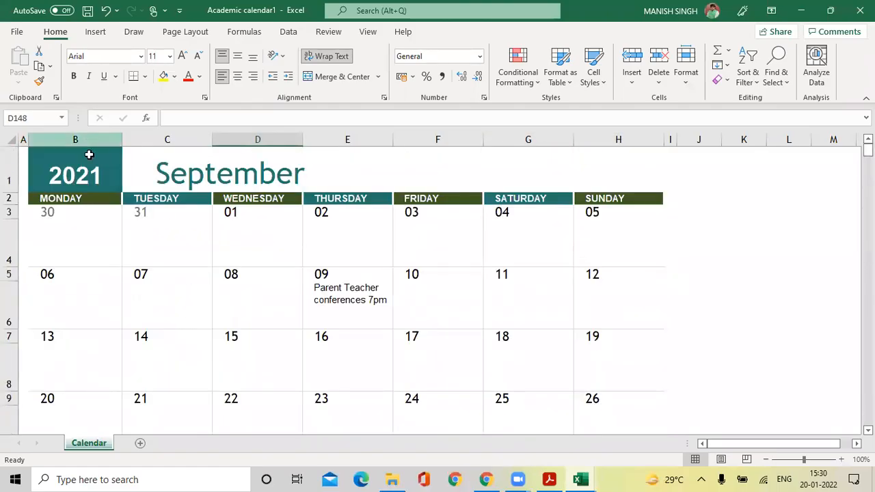
Look at the Save As locations, then return to the calendar worksheet.
{"action": "left_click", "coordinate": [18, 35]}
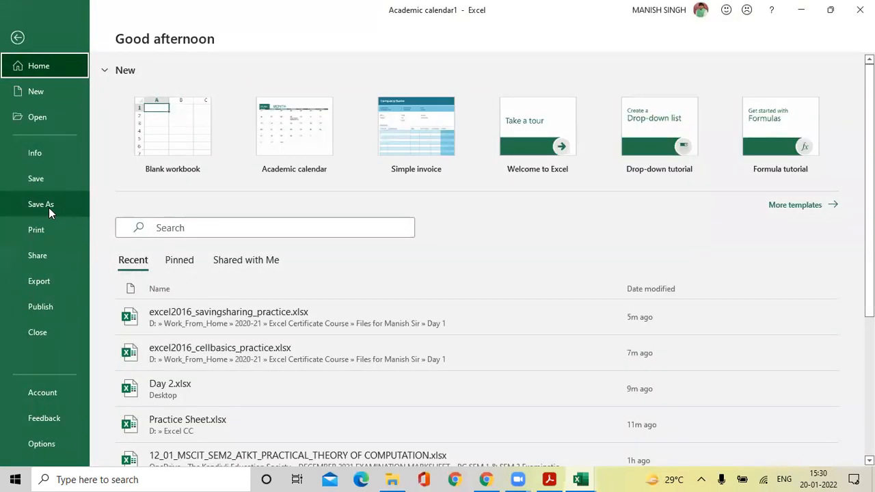
{"action": "left_click", "coordinate": [45, 204]}
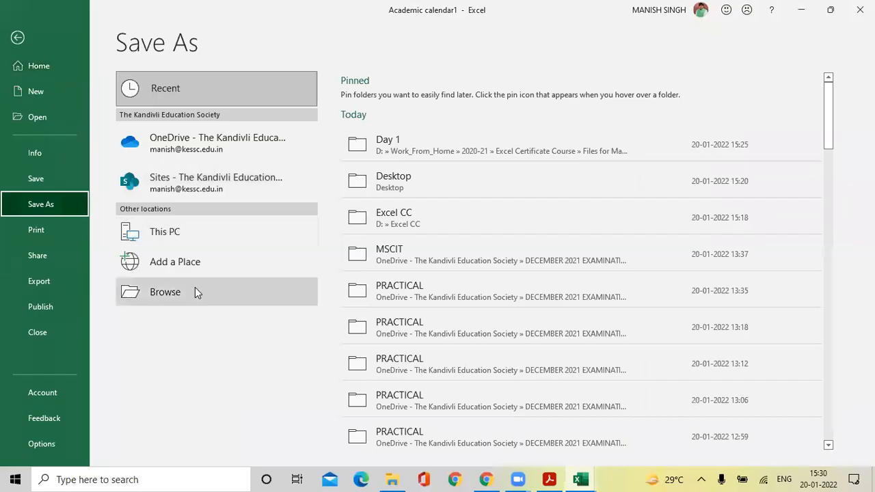
{"action": "left_click", "coordinate": [19, 40]}
Create a new workbook from the Personal monthly budget template.
{"action": "left_click", "coordinate": [17, 34]}
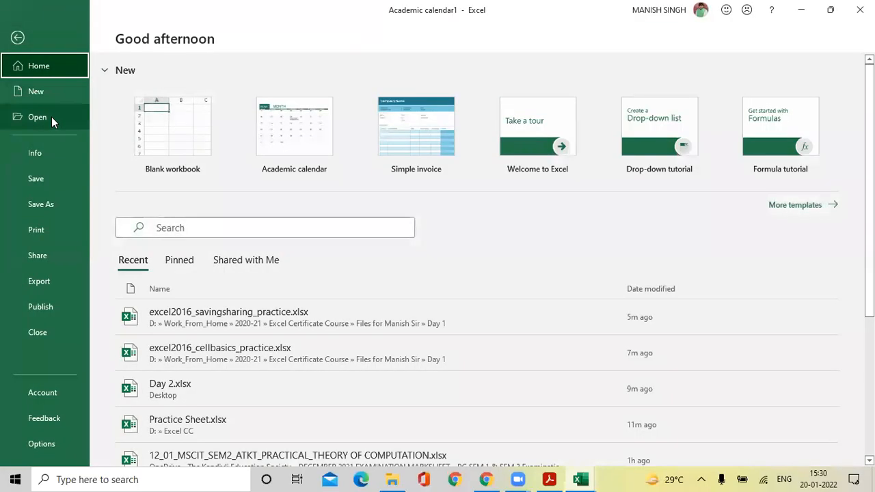
{"action": "left_click", "coordinate": [52, 95]}
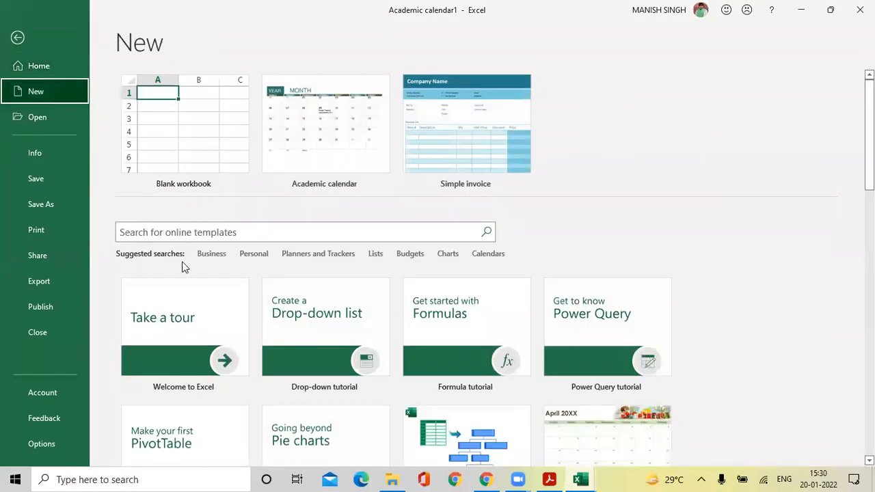
{"action": "scroll", "coordinate": [309, 302], "scroll_direction": "down", "scroll_amount": 5}
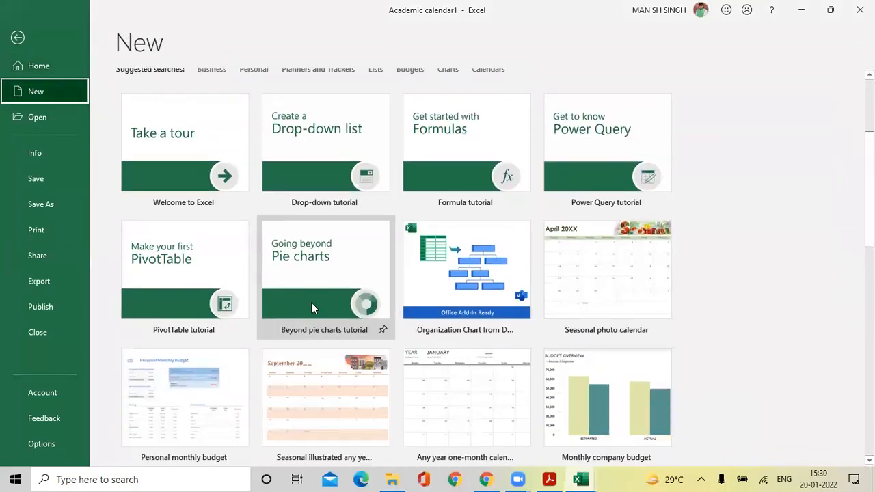
{"action": "scroll", "coordinate": [311, 303], "scroll_direction": "down", "scroll_amount": 2}
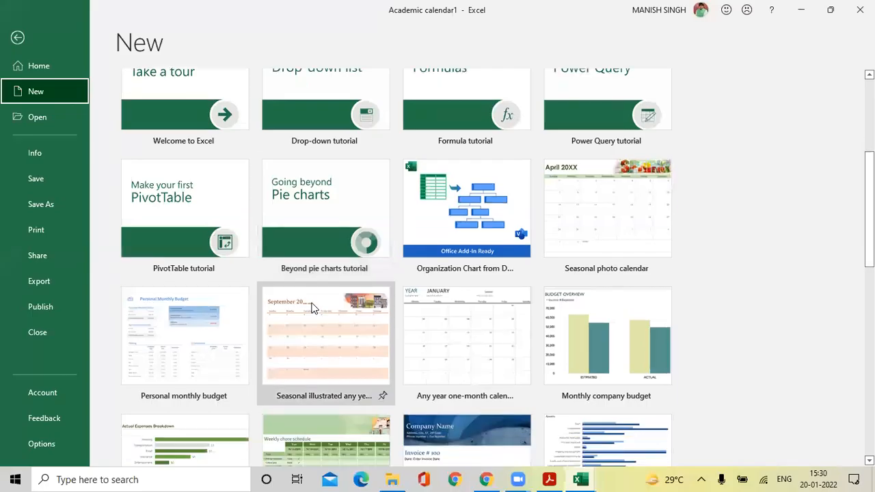
{"action": "left_click", "coordinate": [193, 358]}
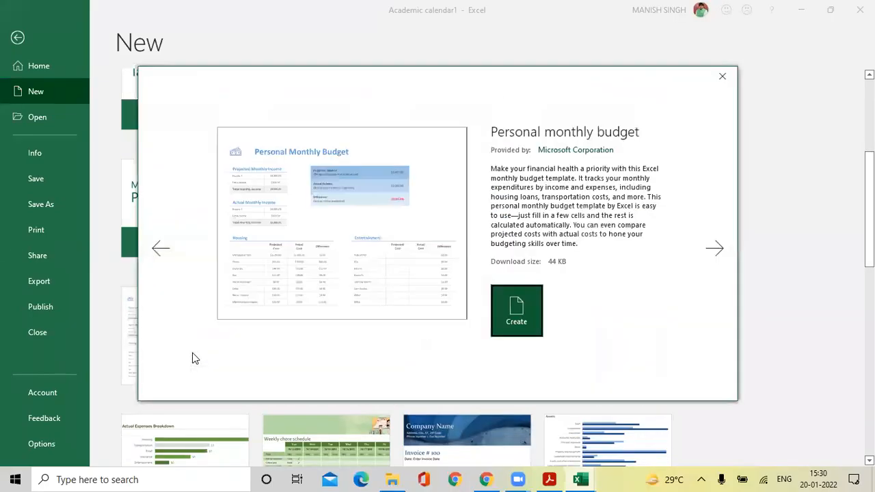
{"action": "left_click", "coordinate": [517, 308]}
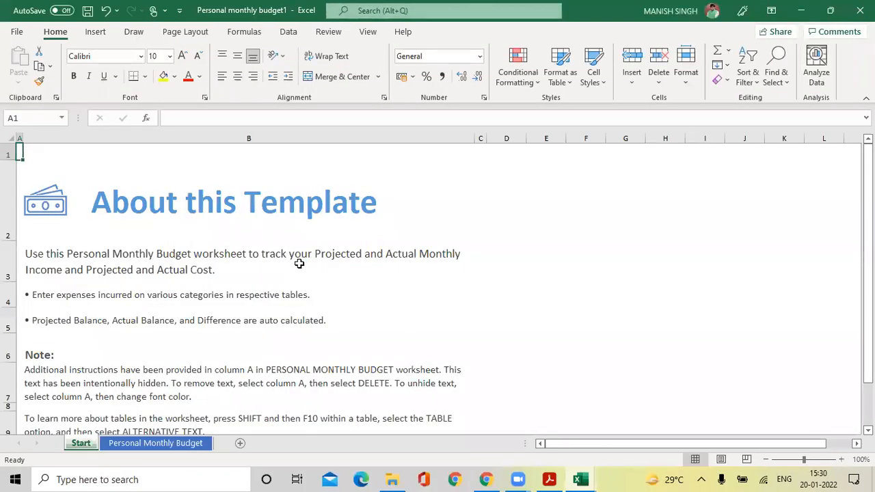
Scroll through the Start sheet instructions, then focus Excel and switch to the Personal Monthly Budget sheet.
{"action": "scroll", "coordinate": [299, 263], "scroll_direction": "down", "scroll_amount": 1}
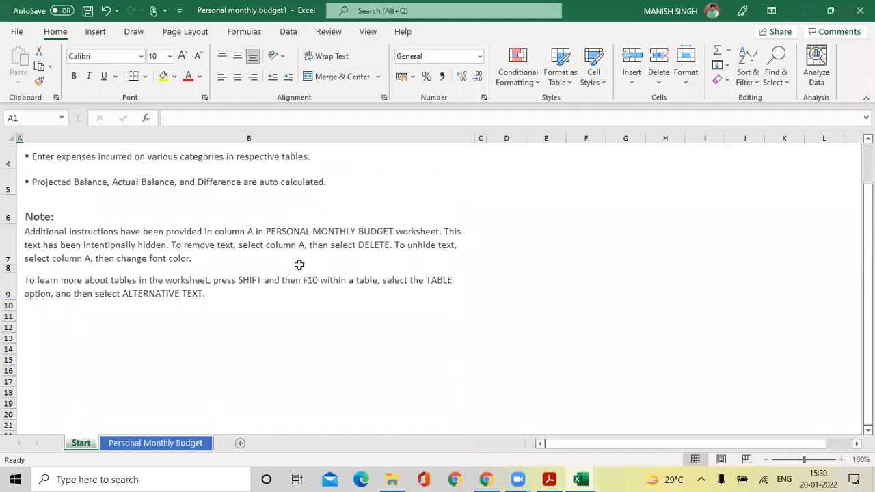
{"action": "scroll", "coordinate": [211, 269], "scroll_direction": "up", "scroll_amount": 1}
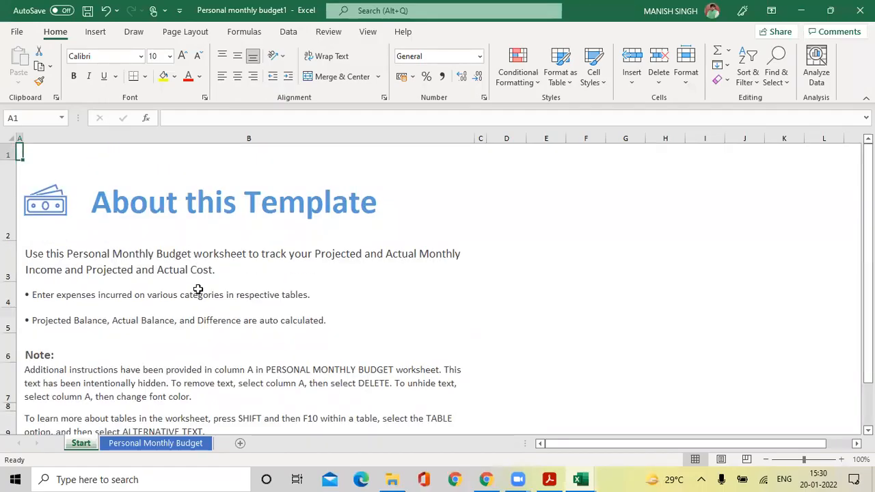
{"action": "scroll", "coordinate": [242, 275], "scroll_direction": "down", "scroll_amount": 1}
{"action": "scroll", "coordinate": [241, 276], "scroll_direction": "down", "scroll_amount": 1}
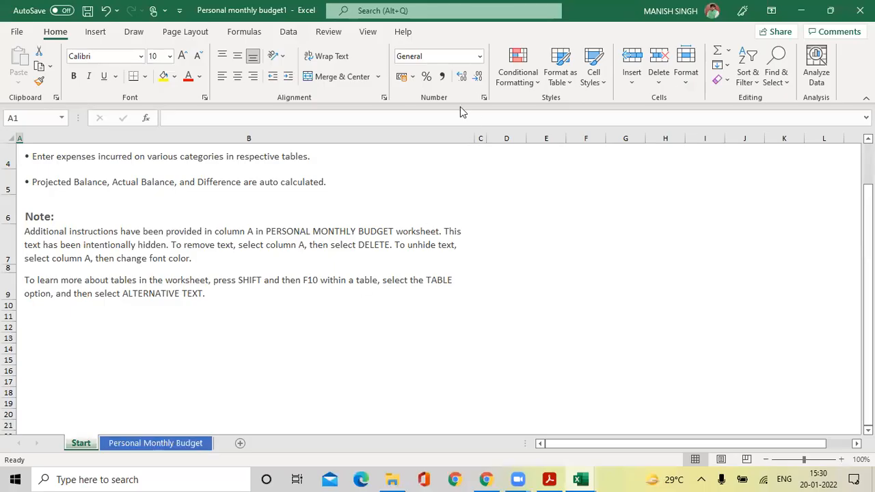
{"action": "key", "text": "ctrl+2"}
{"action": "mouse_move", "coordinate": [85, 414]}
{"action": "left_mouse_down"}
{"action": "mouse_move", "coordinate": [85, 424]}
{"action": "mouse_move", "coordinate": [152, 454]}
{"action": "mouse_move", "coordinate": [219, 460]}
{"action": "left_mouse_up"}
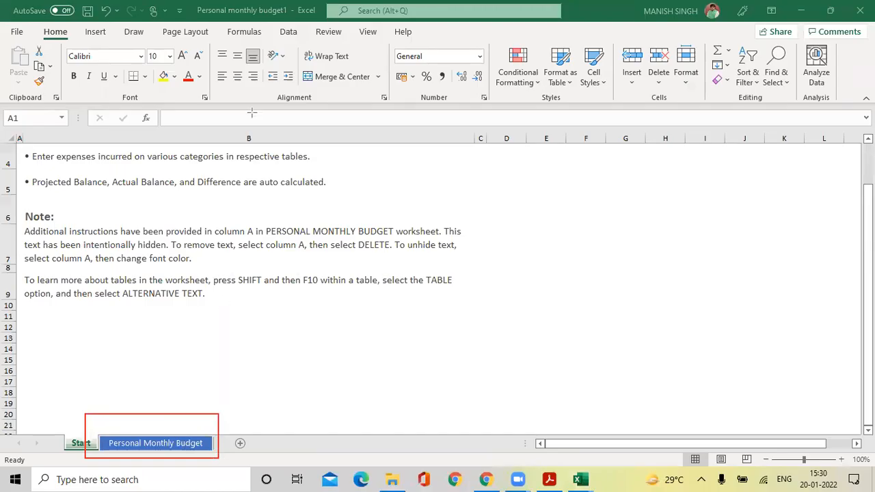
{"action": "left_click", "coordinate": [157, 441]}
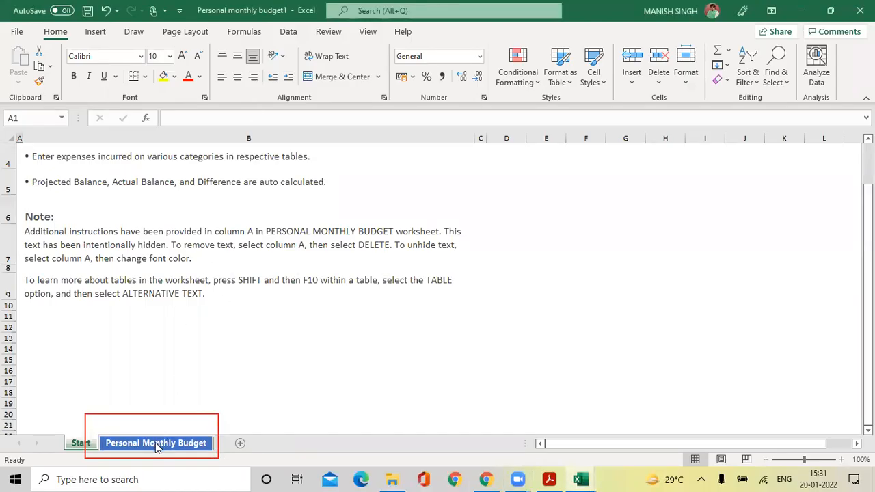
{"action": "left_click", "coordinate": [147, 446]}
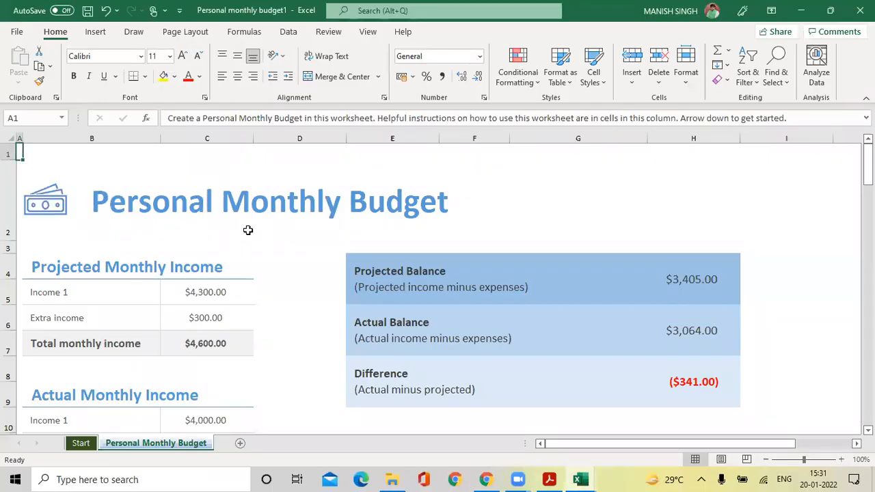
Inspect the title, Income 1, Extra income and Total monthly income cells and amounts.
{"action": "left_click", "coordinate": [179, 207]}
{"action": "scroll", "coordinate": [208, 205], "scroll_direction": "down", "scroll_amount": 1}
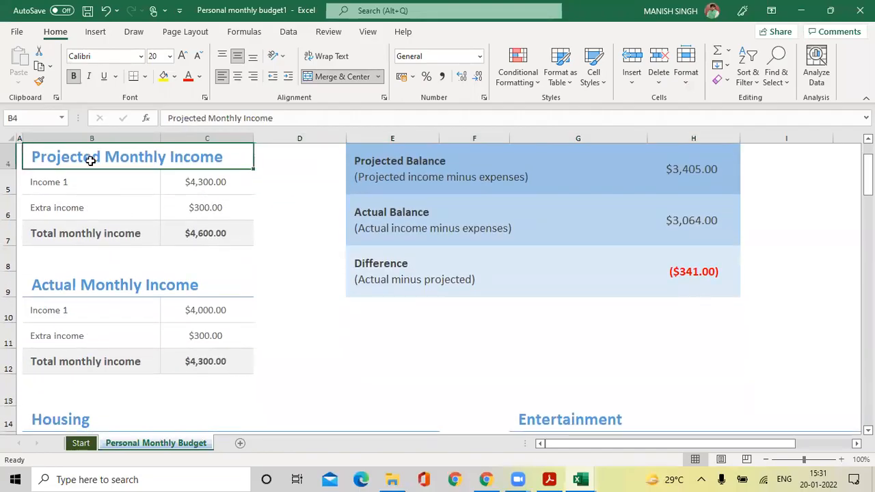
{"action": "left_click", "coordinate": [90, 182]}
{"action": "left_click", "coordinate": [182, 182]}
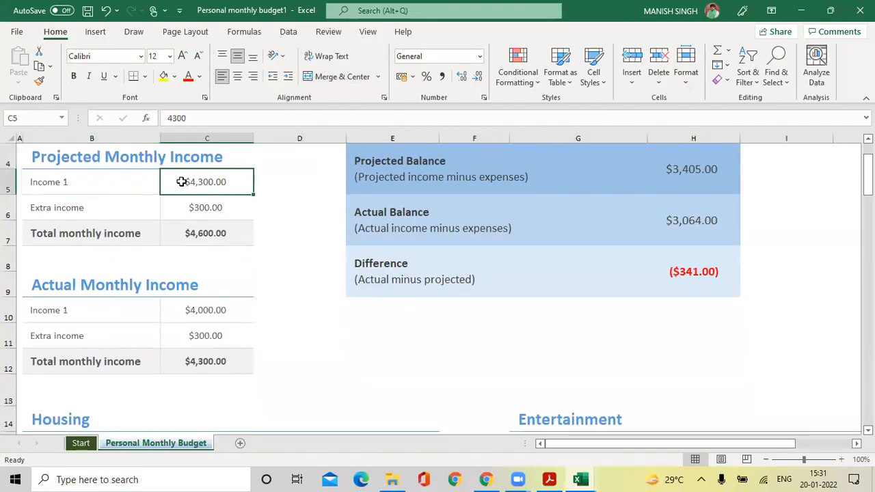
{"action": "left_click", "coordinate": [135, 205]}
{"action": "left_click", "coordinate": [194, 206]}
{"action": "left_click", "coordinate": [132, 233]}
{"action": "left_click", "coordinate": [170, 235]}
Check the total income SUM formula and the Projected Balance (=C7-J73) and Actual Balance formulas.
{"action": "scroll", "coordinate": [392, 237], "scroll_direction": "up", "scroll_amount": 1}
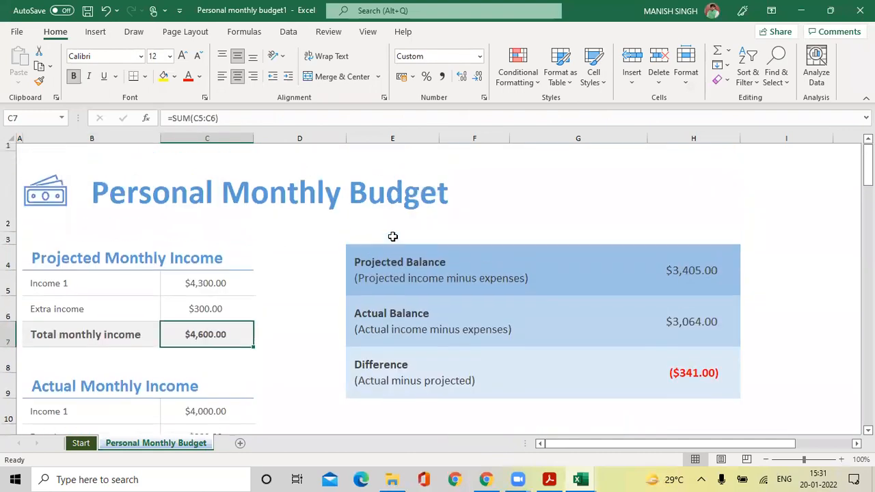
{"action": "left_click", "coordinate": [436, 270]}
{"action": "scroll", "coordinate": [436, 270], "scroll_direction": "down", "scroll_amount": 1}
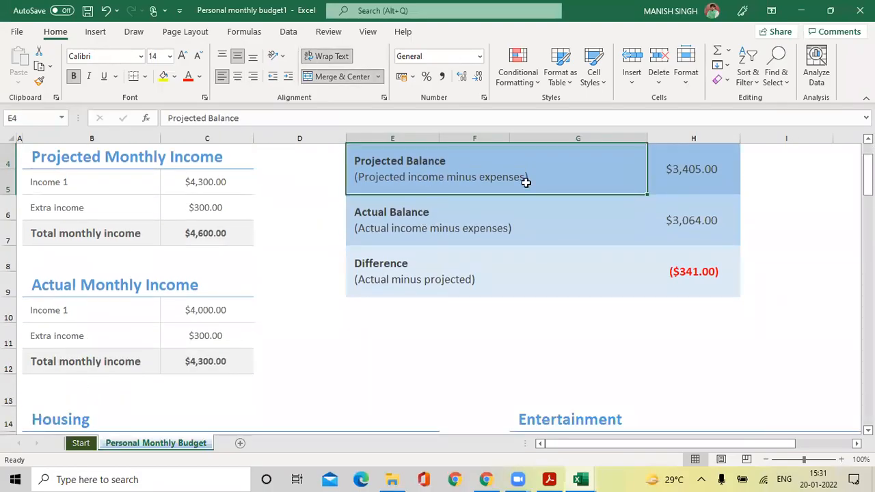
{"action": "left_click", "coordinate": [205, 236]}
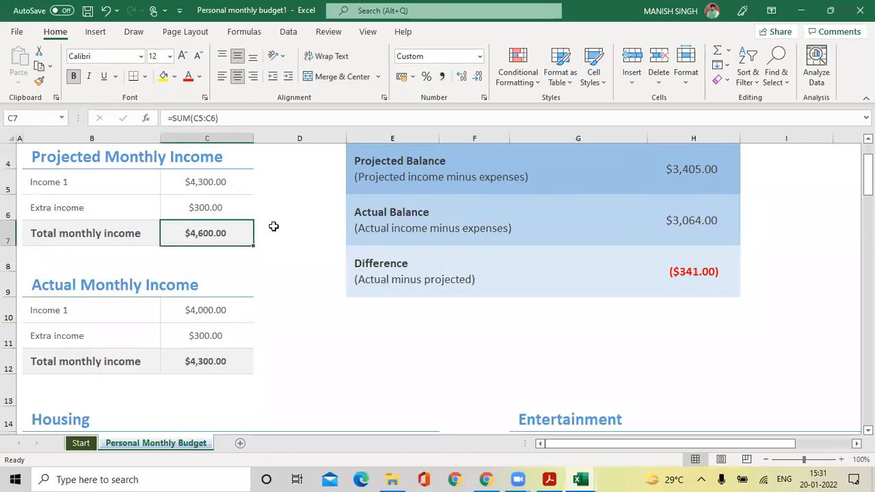
{"action": "left_click", "coordinate": [612, 170]}
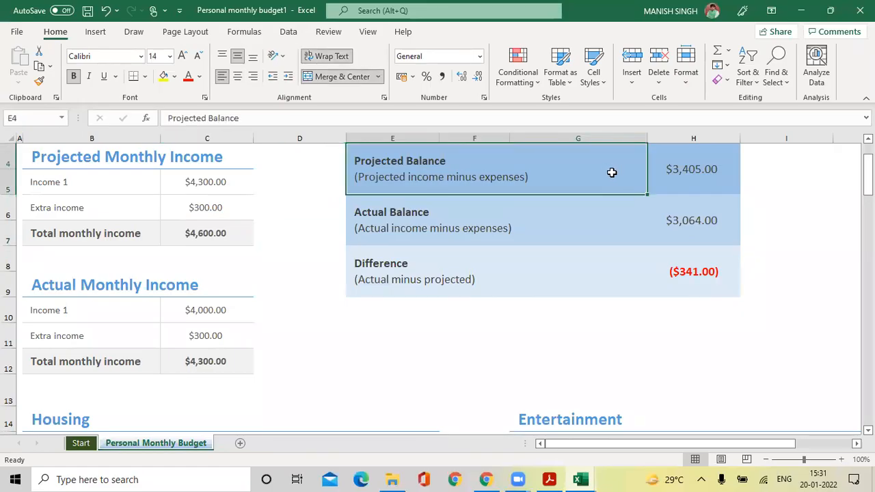
{"action": "left_click", "coordinate": [694, 171]}
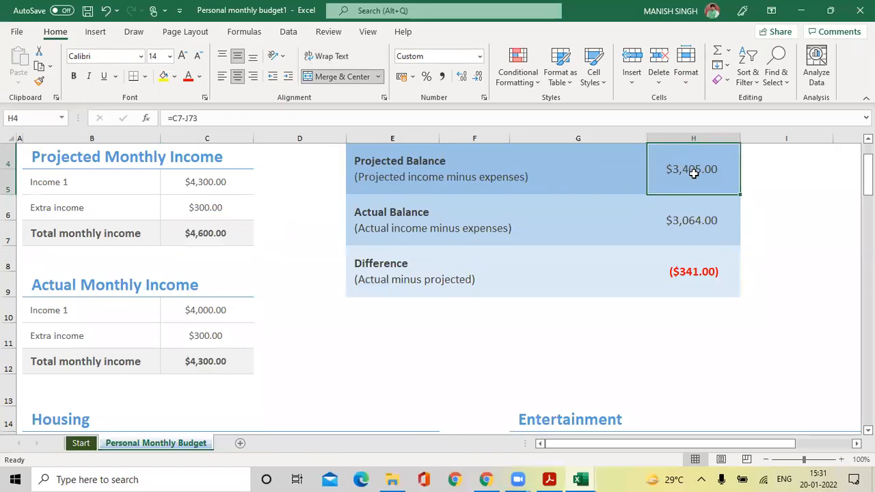
{"action": "left_click", "coordinate": [691, 222]}
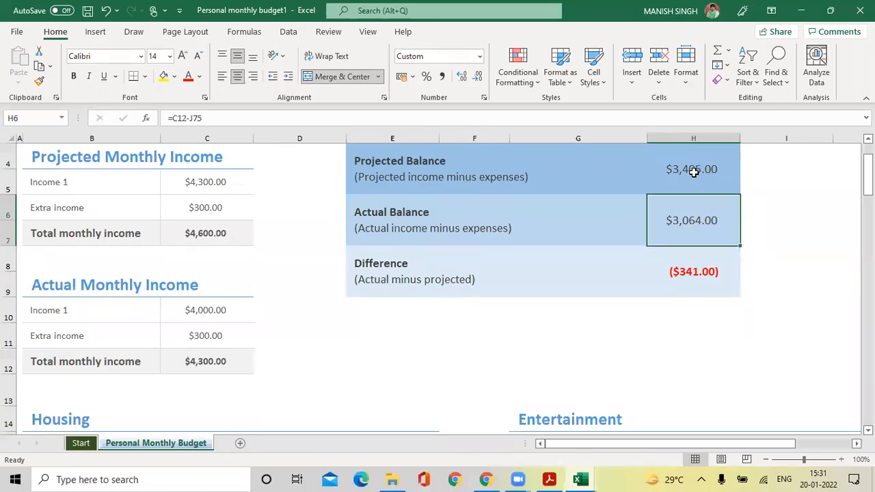
{"action": "left_click", "coordinate": [694, 173]}
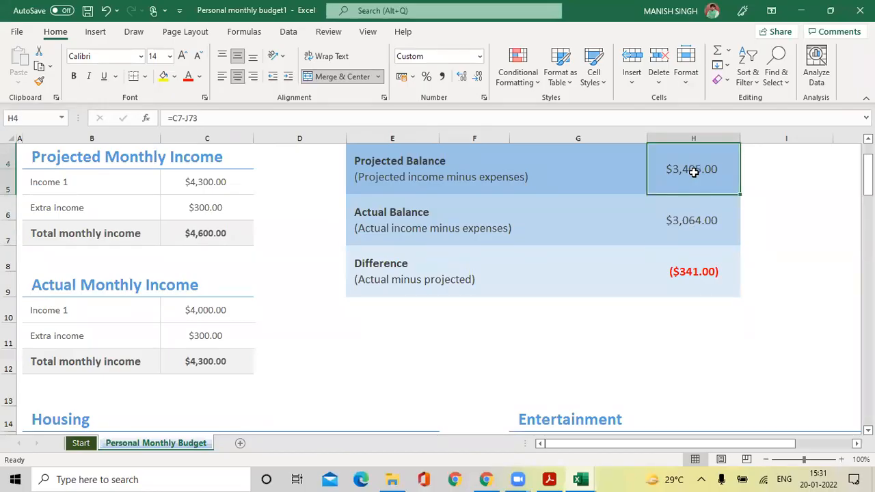
{"action": "left_click_drag", "start_coordinate": [262, 122], "coordinate": [150, 123]}
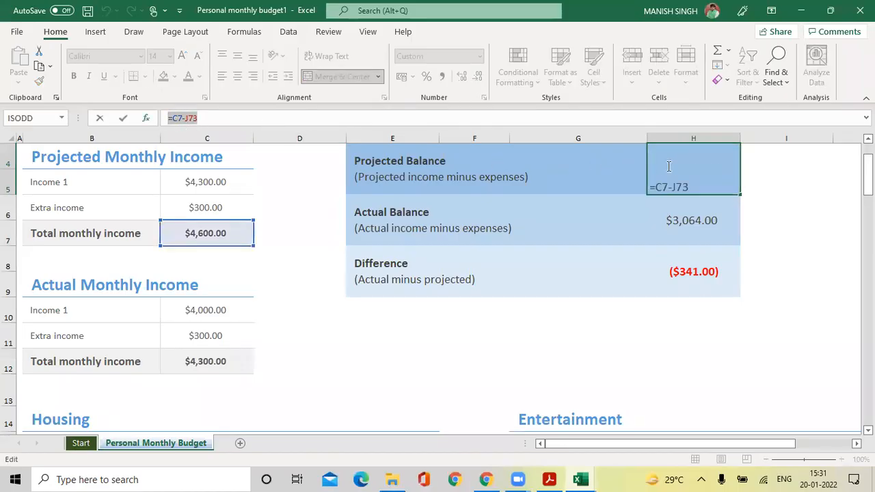
{"action": "key", "text": "Escape"}
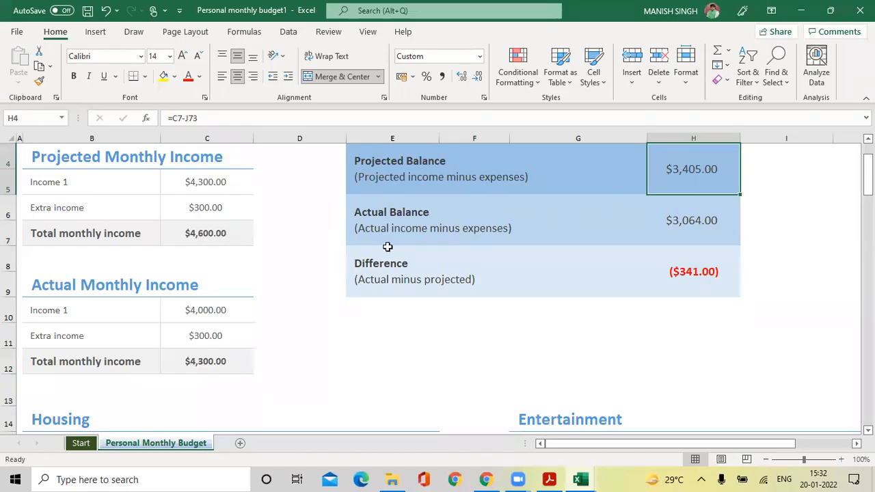
{"action": "scroll", "coordinate": [355, 253], "scroll_direction": "up", "scroll_amount": 1}
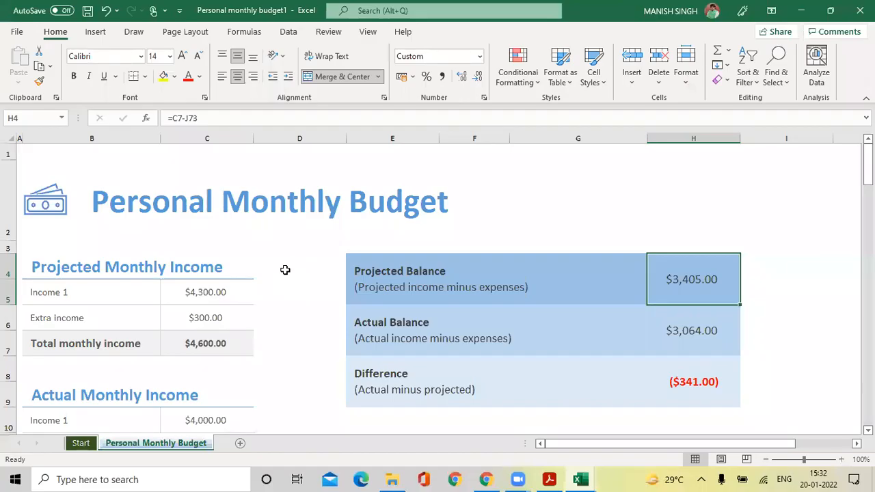
{"action": "scroll", "coordinate": [285, 271], "scroll_direction": "down", "scroll_amount": 1}
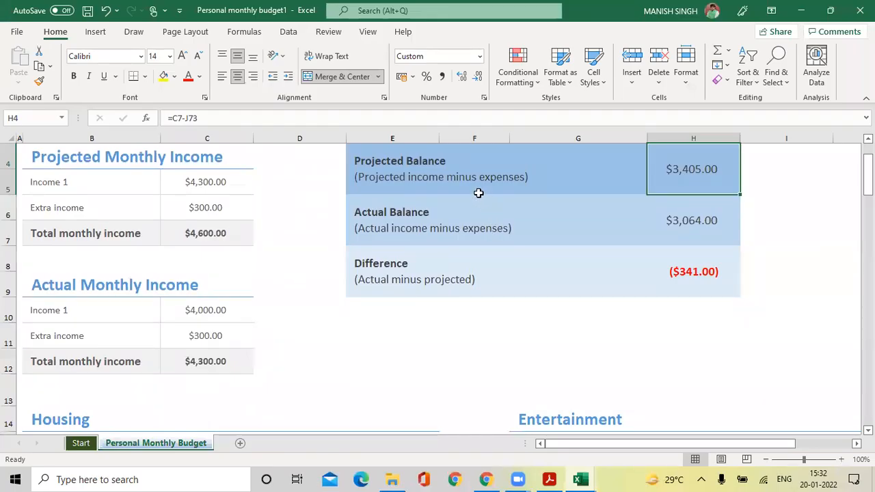
{"action": "scroll", "coordinate": [495, 279], "scroll_direction": "down", "scroll_amount": 4}
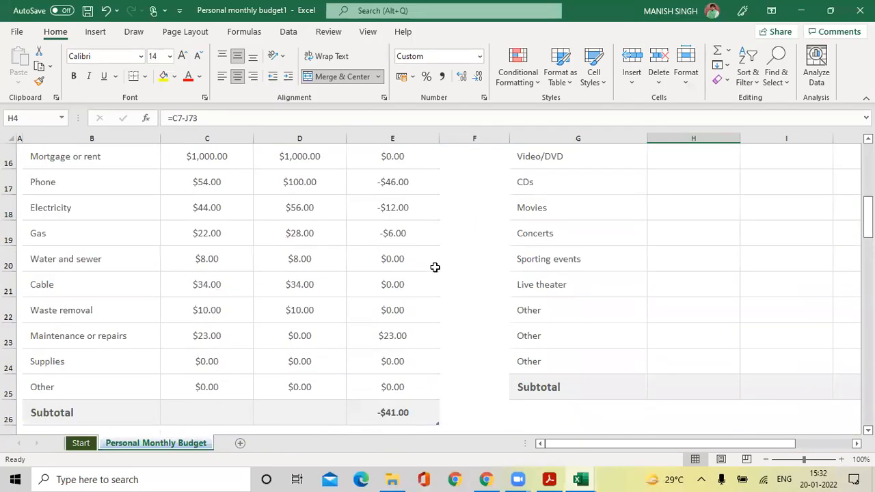
{"action": "scroll", "coordinate": [268, 269], "scroll_direction": "up", "scroll_amount": 2}
{"action": "scroll", "coordinate": [227, 293], "scroll_direction": "down", "scroll_amount": 1}
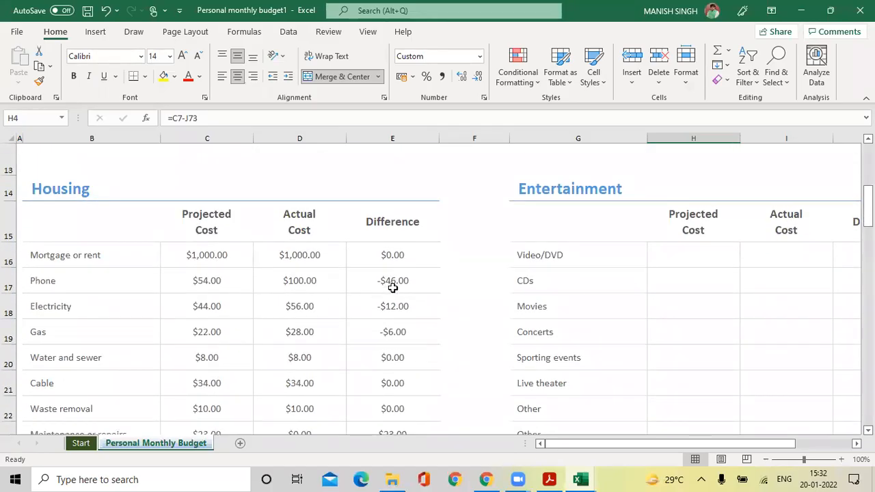
{"action": "scroll", "coordinate": [412, 286], "scroll_direction": "down", "scroll_amount": 2}
{"action": "scroll", "coordinate": [413, 285], "scroll_direction": "down", "scroll_amount": 3}
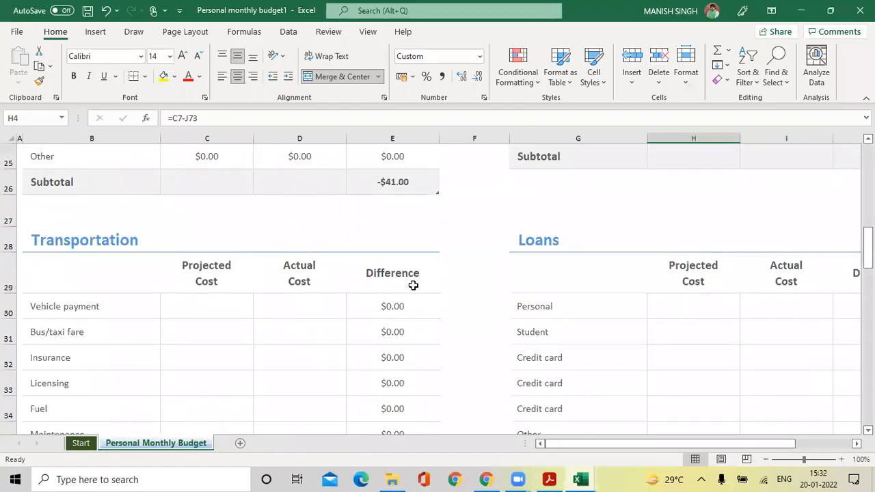
{"action": "scroll", "coordinate": [413, 286], "scroll_direction": "down", "scroll_amount": 2}
{"action": "scroll", "coordinate": [413, 286], "scroll_direction": "down", "scroll_amount": 2}
{"action": "scroll", "coordinate": [413, 286], "scroll_direction": "down", "scroll_amount": 2}
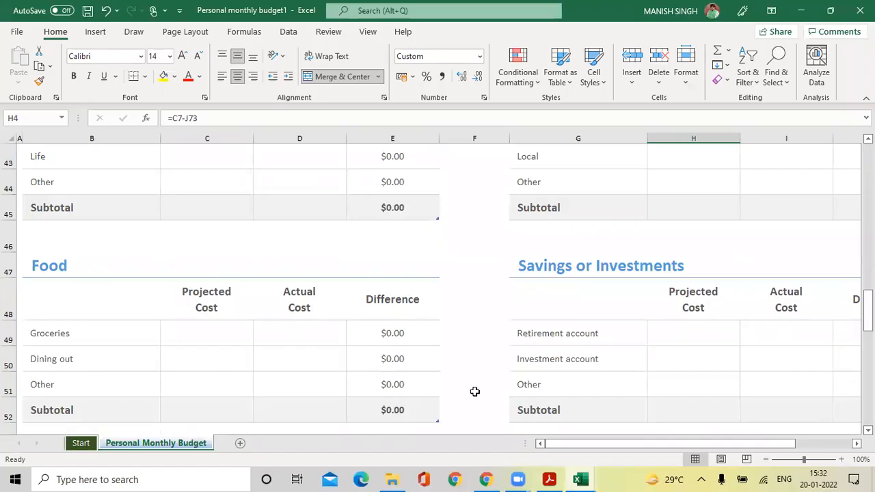
{"action": "scroll", "coordinate": [373, 275], "scroll_direction": "down", "scroll_amount": 9}
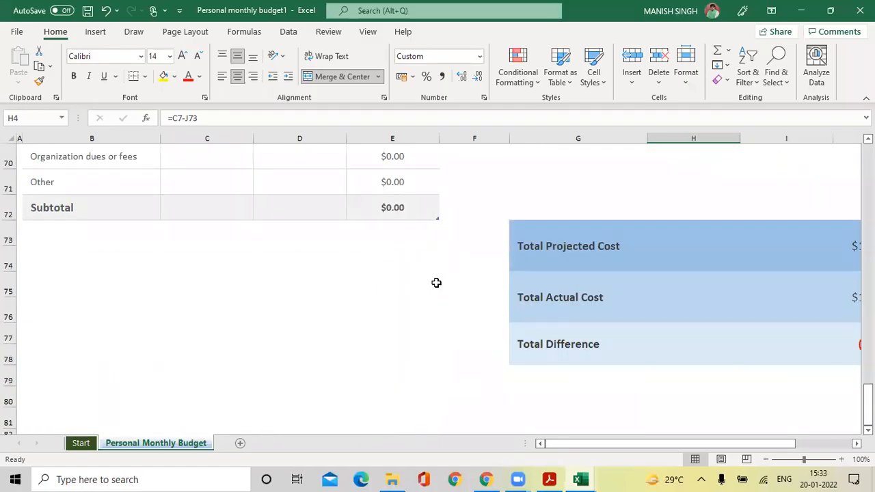
{"action": "scroll", "coordinate": [436, 282], "scroll_direction": "up", "scroll_amount": 15}
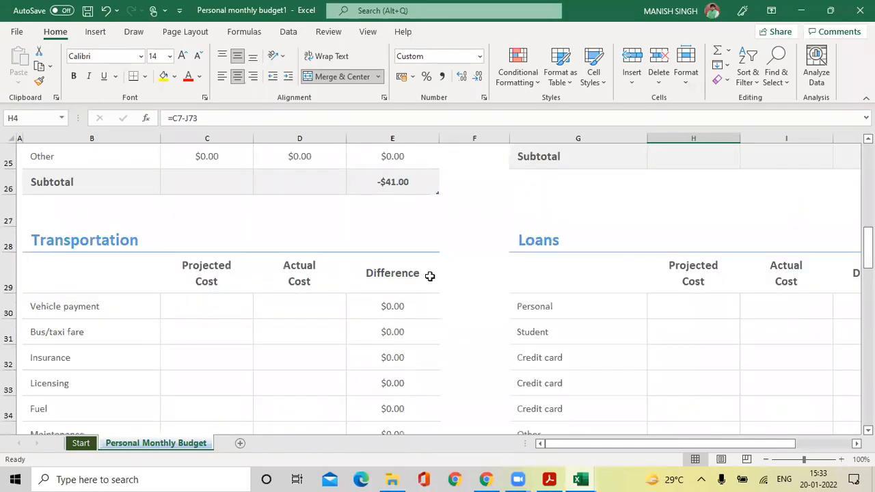
{"action": "scroll", "coordinate": [430, 276], "scroll_direction": "up", "scroll_amount": 5}
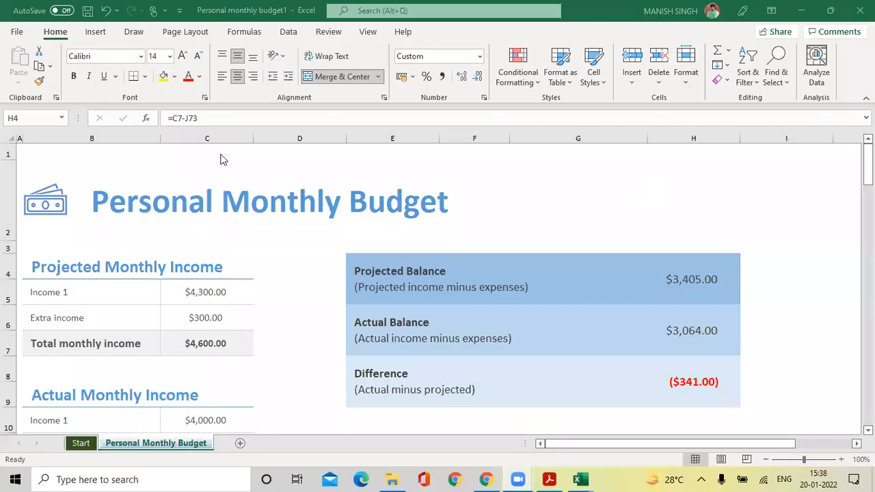
{"action": "left_click", "coordinate": [17, 32]}
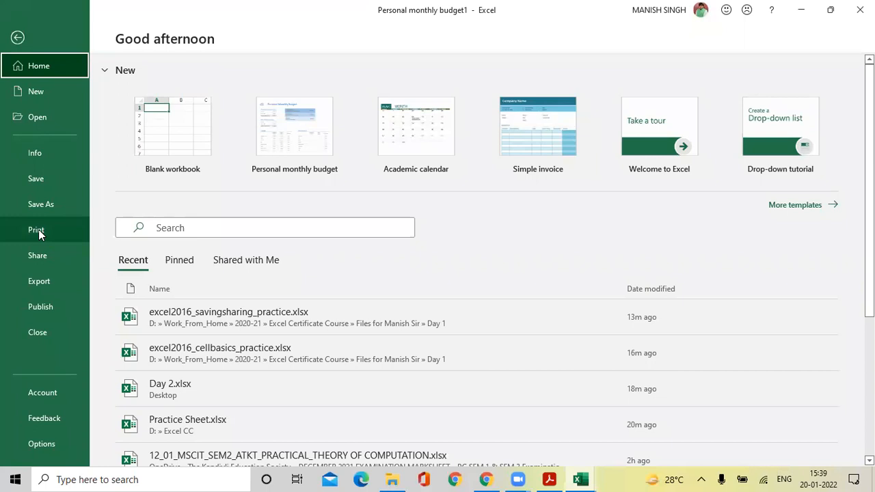
Show the Print settings and preview for the Personal Monthly Budget sheet.
{"action": "left_click", "coordinate": [18, 38]}
{"action": "left_click", "coordinate": [17, 32]}
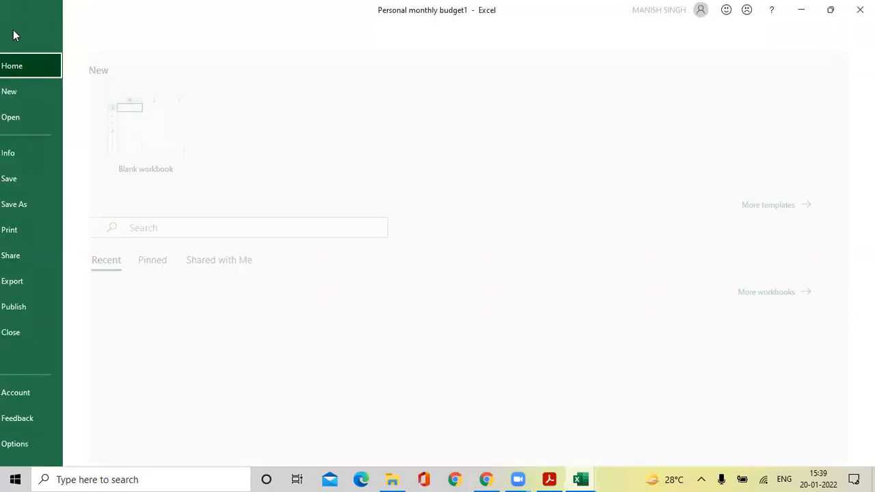
{"action": "left_click", "coordinate": [48, 231]}
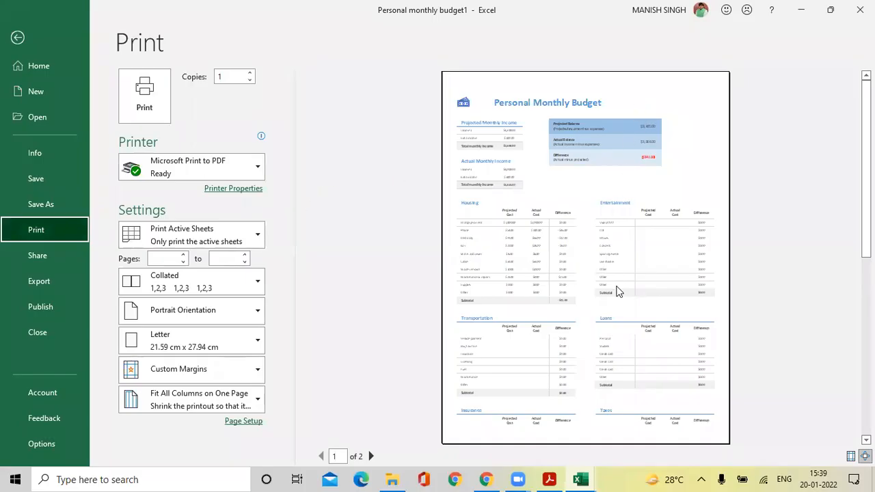
{"action": "scroll", "coordinate": [617, 292], "scroll_direction": "down", "scroll_amount": 2}
{"action": "scroll", "coordinate": [617, 292], "scroll_direction": "up", "scroll_amount": 2}
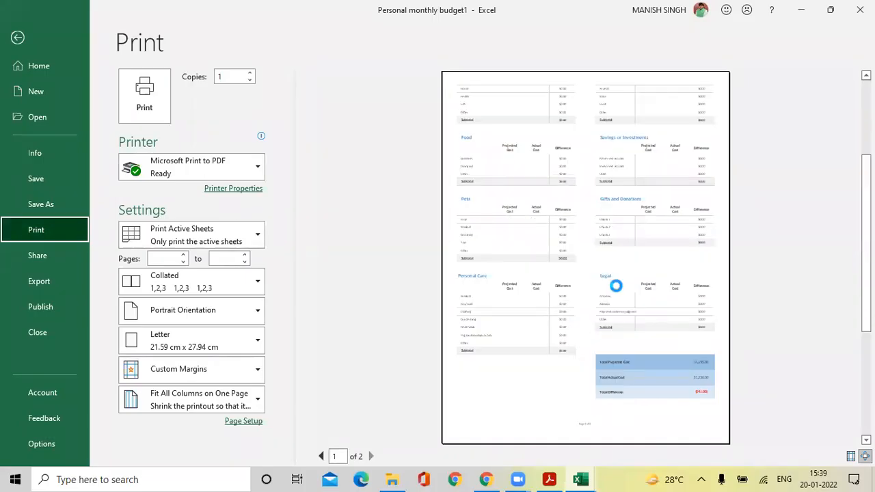
{"action": "scroll", "coordinate": [617, 291], "scroll_direction": "down", "scroll_amount": 2}
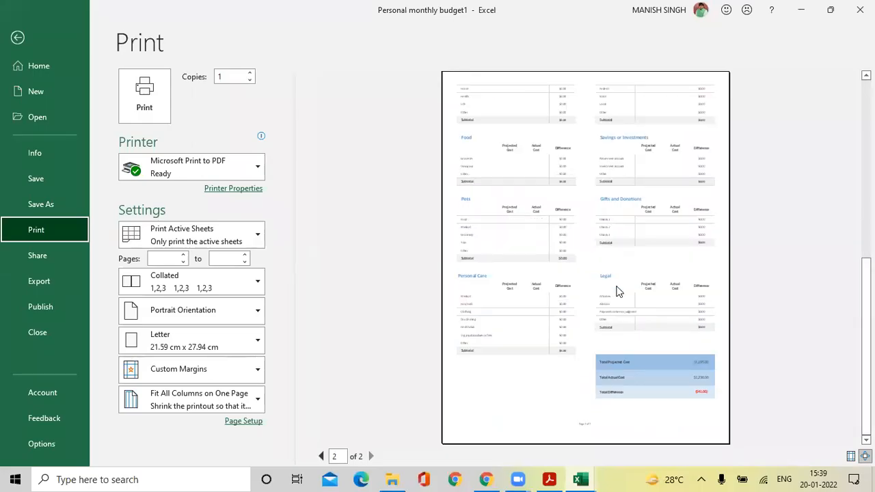
{"action": "scroll", "coordinate": [617, 292], "scroll_direction": "up", "scroll_amount": 2}
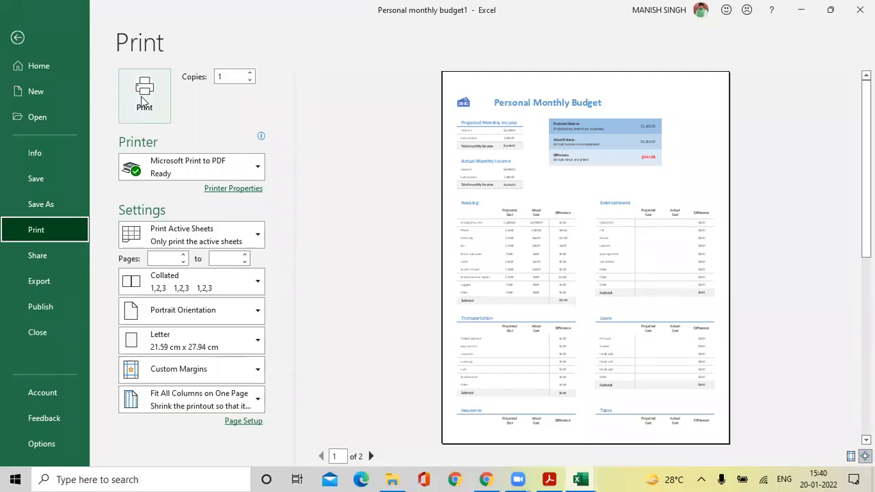
{"action": "left_click", "coordinate": [236, 78]}
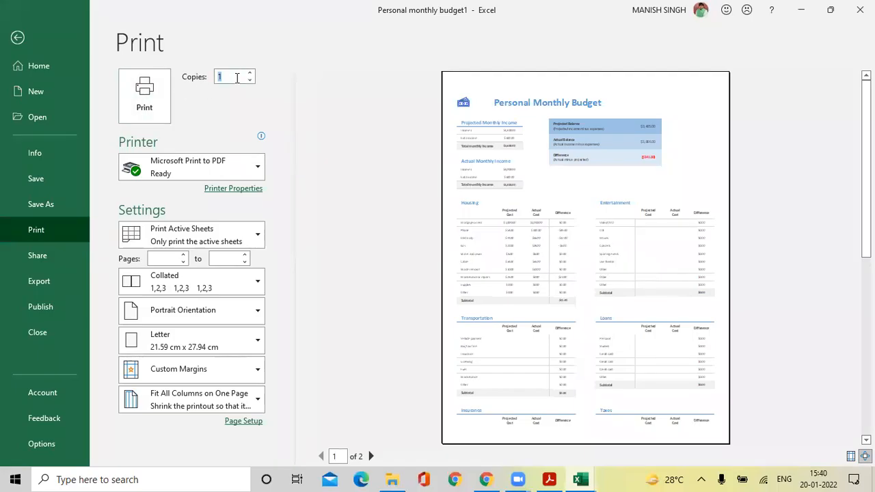
{"action": "left_click", "coordinate": [224, 78]}
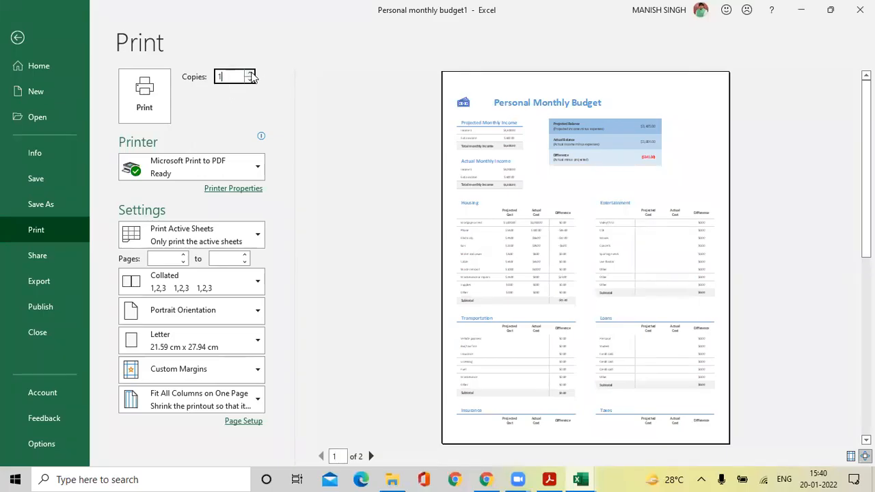
{"action": "left_click", "coordinate": [252, 73]}
{"action": "left_click", "coordinate": [251, 73]}
{"action": "left_click", "coordinate": [251, 73]}
{"action": "left_click", "coordinate": [252, 73]}
{"action": "left_click", "coordinate": [251, 73]}
{"action": "left_click", "coordinate": [251, 80]}
{"action": "left_click", "coordinate": [251, 80]}
{"action": "left_click", "coordinate": [251, 80]}
{"action": "left_click", "coordinate": [250, 80]}
{"action": "left_click", "coordinate": [250, 80]}
{"action": "left_click", "coordinate": [251, 81]}
{"action": "left_click", "coordinate": [210, 129]}
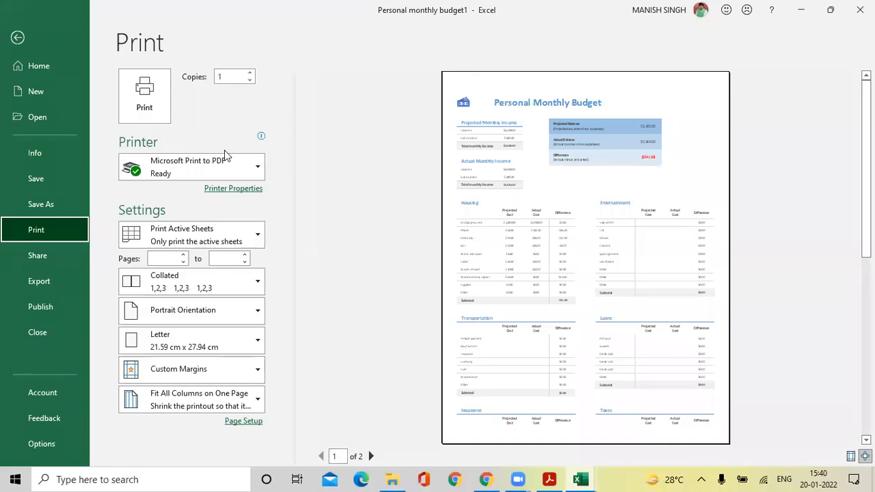
{"action": "left_click", "coordinate": [257, 170]}
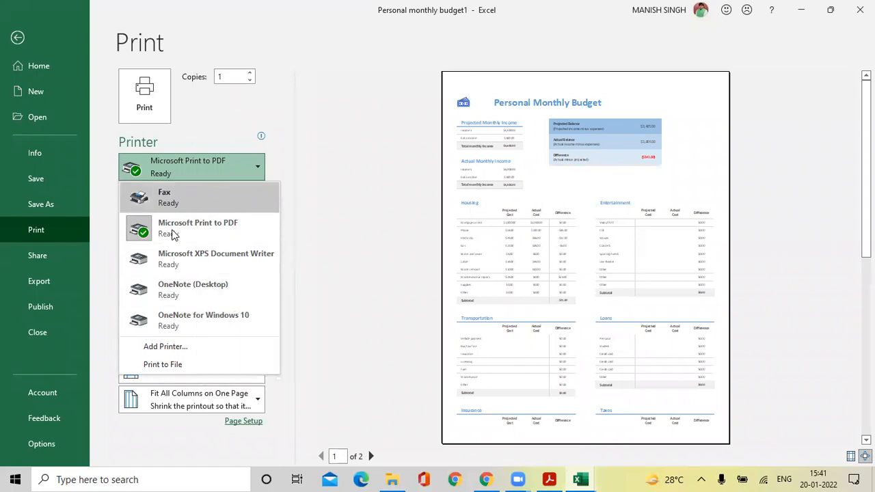
{"action": "left_click", "coordinate": [164, 366]}
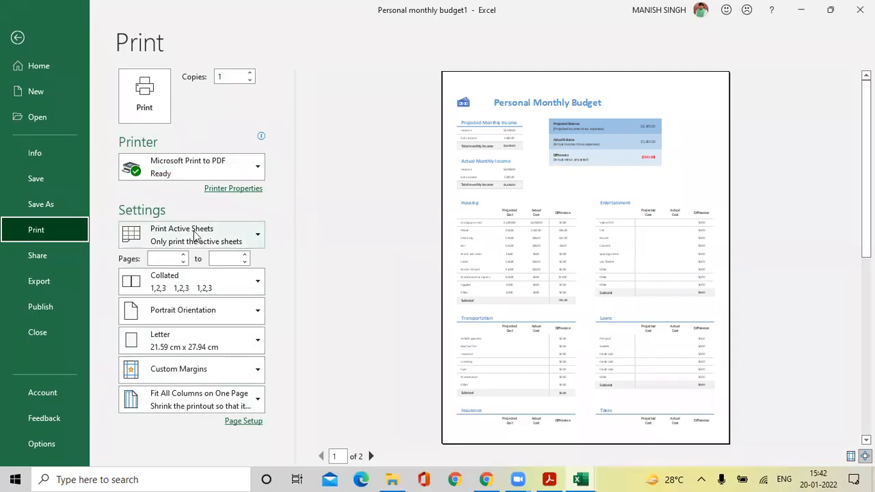
Review the Print Active Sheets scope options, then exit backstage to the budget worksheet.
{"action": "left_click", "coordinate": [256, 235]}
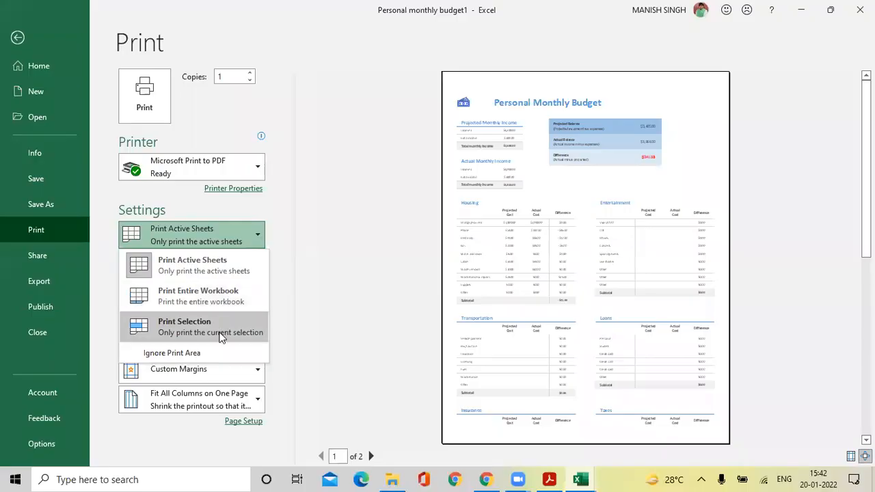
{"action": "left_click", "coordinate": [17, 37]}
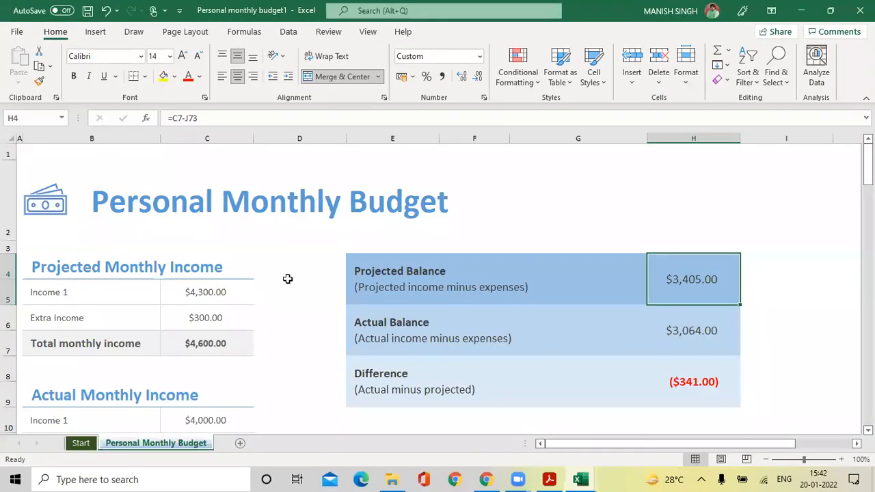
{"action": "scroll", "coordinate": [283, 279], "scroll_direction": "down", "scroll_amount": 5}
{"action": "scroll", "coordinate": [287, 280], "scroll_direction": "down", "scroll_amount": 8}
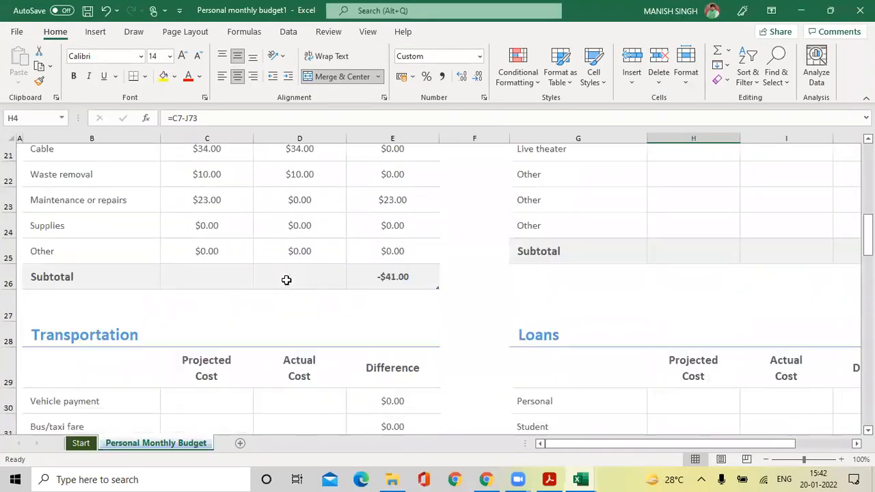
{"action": "scroll", "coordinate": [287, 280], "scroll_direction": "down", "scroll_amount": 10}
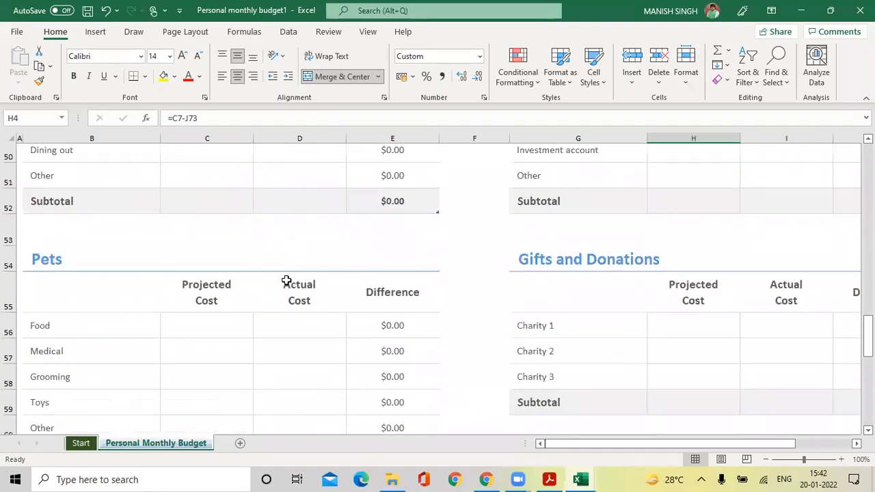
{"action": "scroll", "coordinate": [286, 280], "scroll_direction": "down", "scroll_amount": 1}
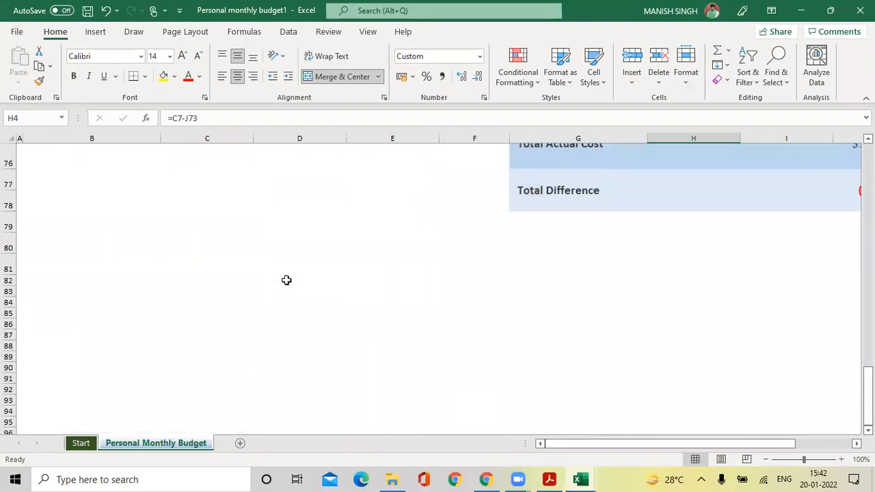
{"action": "scroll", "coordinate": [287, 281], "scroll_direction": "up", "scroll_amount": 18}
{"action": "scroll", "coordinate": [287, 281], "scroll_direction": "up", "scroll_amount": 7}
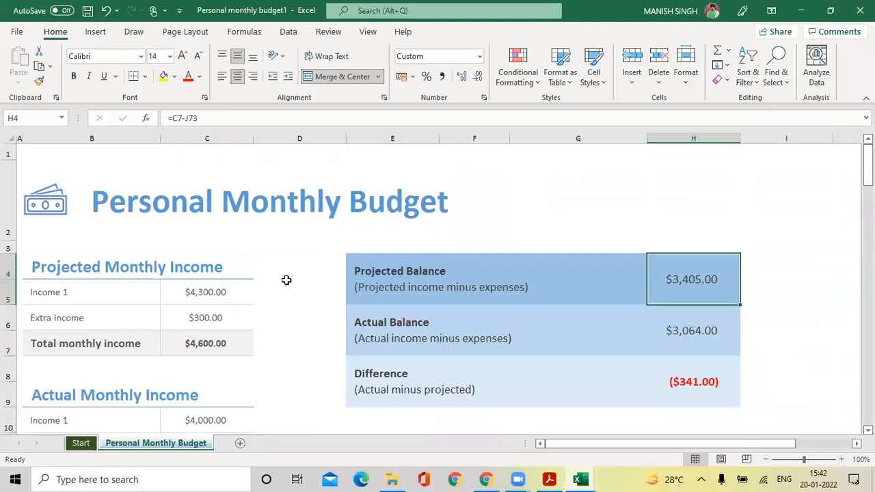
{"action": "scroll", "coordinate": [286, 280], "scroll_direction": "down", "scroll_amount": 9}
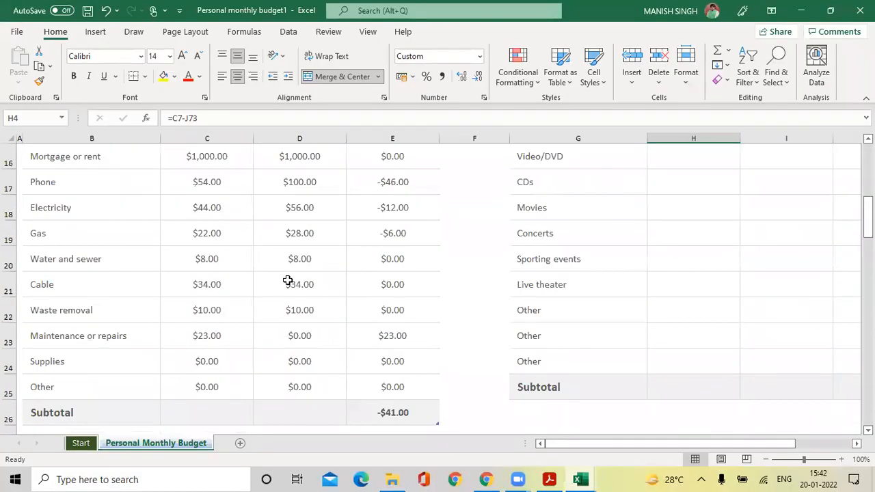
{"action": "scroll", "coordinate": [288, 281], "scroll_direction": "down", "scroll_amount": 7}
{"action": "scroll", "coordinate": [288, 280], "scroll_direction": "up", "scroll_amount": 16}
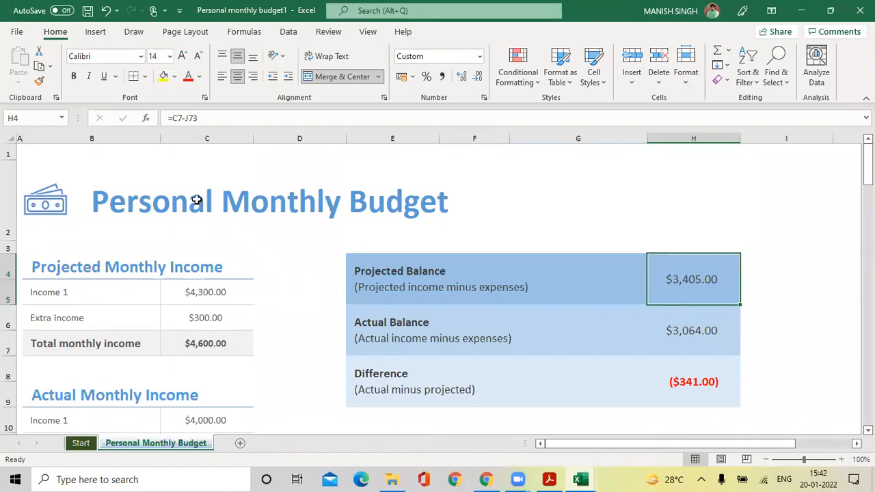
{"action": "left_click", "coordinate": [16, 32]}
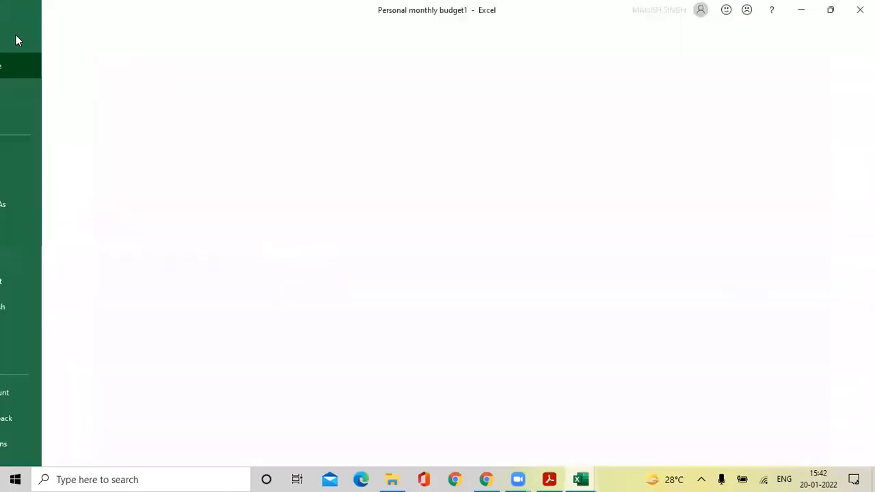
{"action": "left_click", "coordinate": [48, 226]}
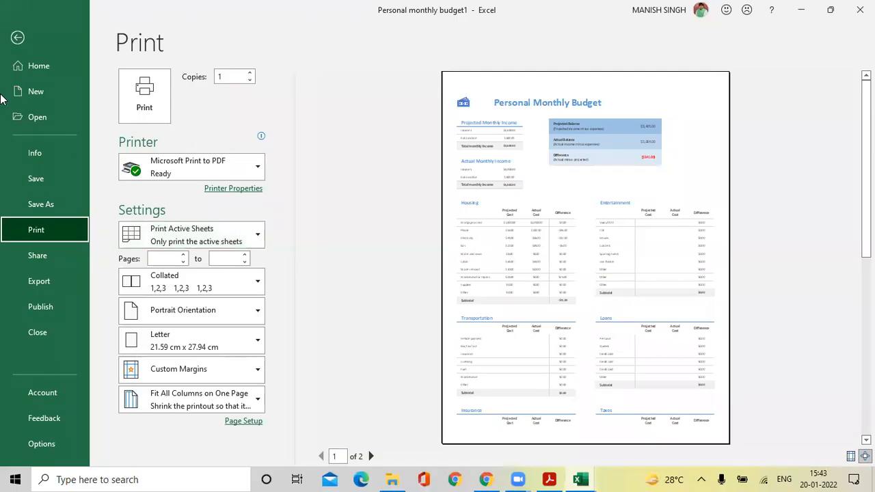
{"action": "left_click", "coordinate": [17, 41]}
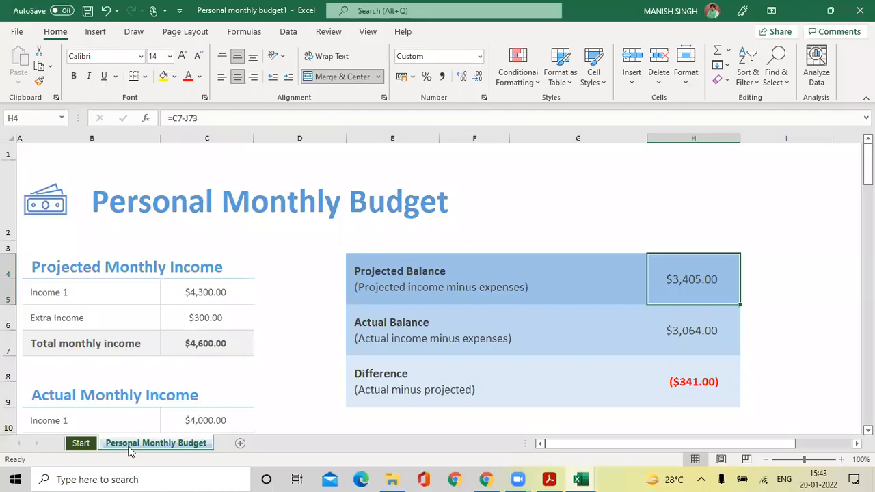
{"action": "left_click", "coordinate": [17, 35]}
{"action": "left_click", "coordinate": [36, 235]}
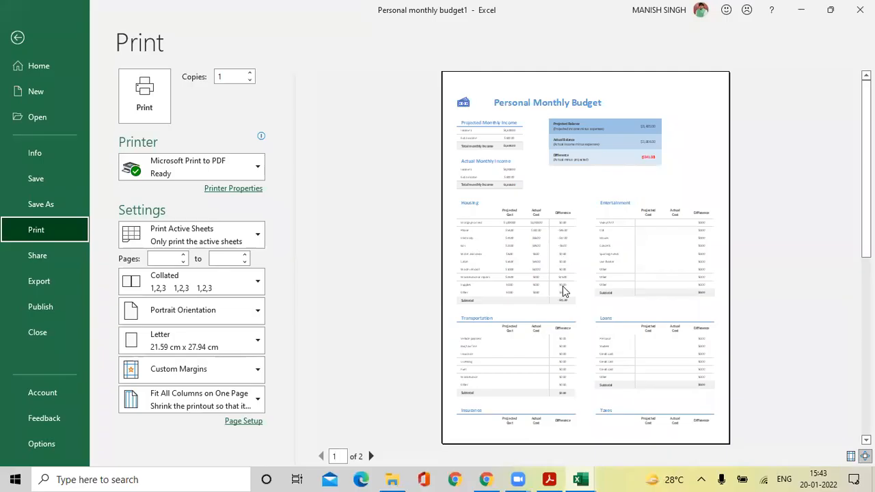
{"action": "scroll", "coordinate": [563, 286], "scroll_direction": "down", "scroll_amount": 2}
{"action": "scroll", "coordinate": [563, 286], "scroll_direction": "up", "scroll_amount": 2}
{"action": "left_click", "coordinate": [15, 38]}
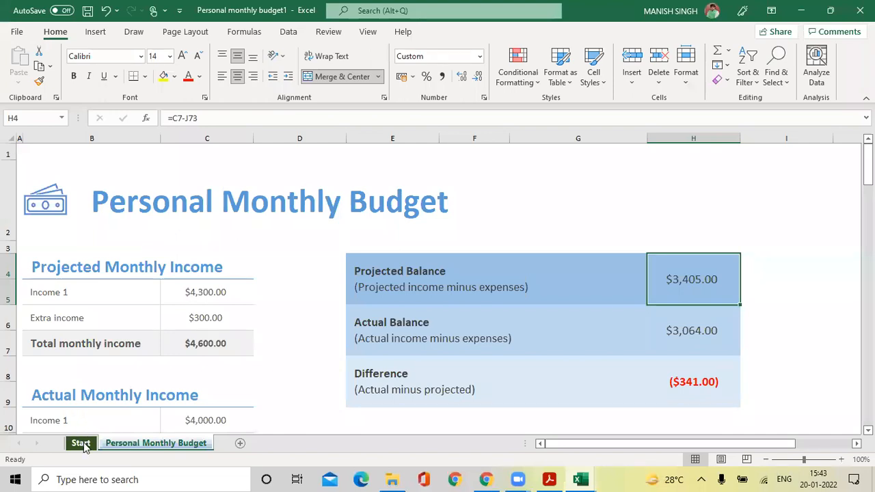
{"action": "left_click", "coordinate": [81, 443]}
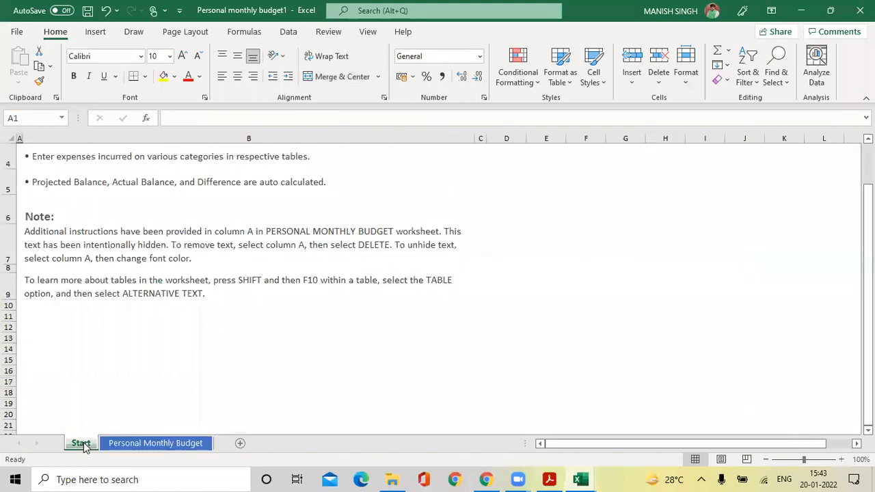
Open the Print page for the Start sheet to preview its About this Template page.
{"action": "scroll", "coordinate": [104, 357], "scroll_direction": "up", "scroll_amount": 1}
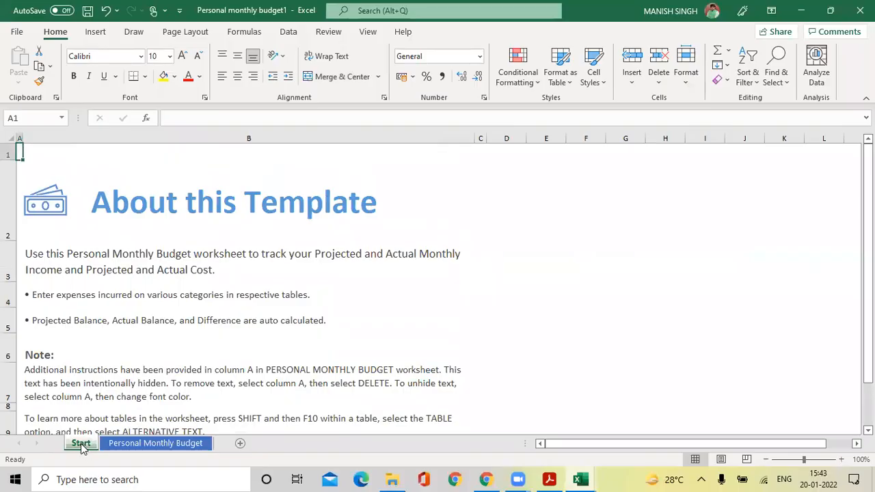
{"action": "left_click", "coordinate": [15, 31]}
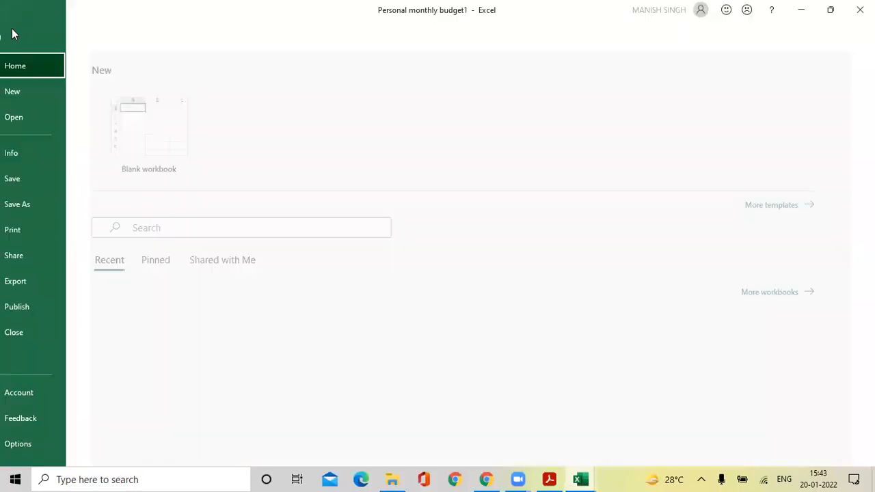
{"action": "left_click", "coordinate": [36, 232]}
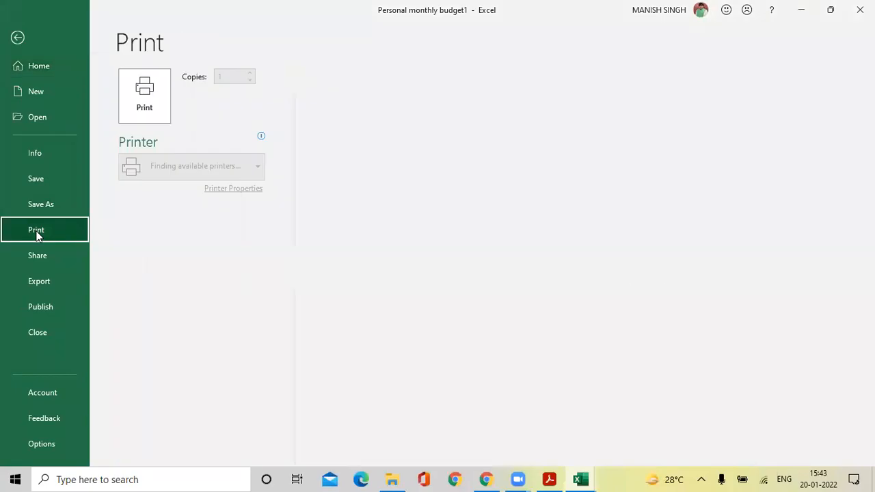
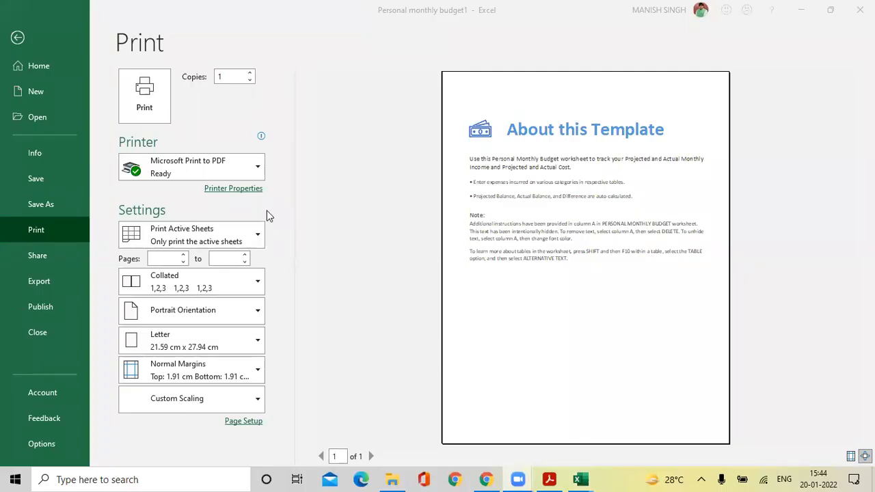
Go back to the workbook, select the Personal Monthly Budget sheet, and open its Print preview.
{"action": "left_click", "coordinate": [27, 45]}
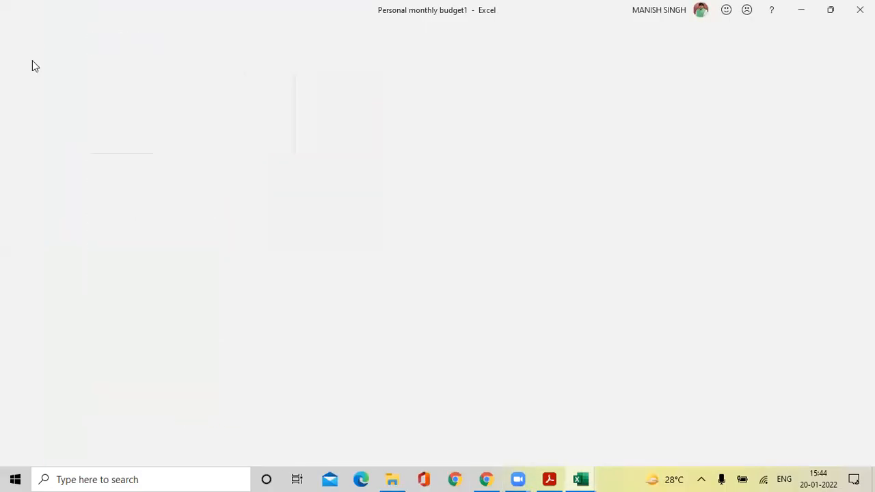
{"action": "left_click", "coordinate": [145, 446]}
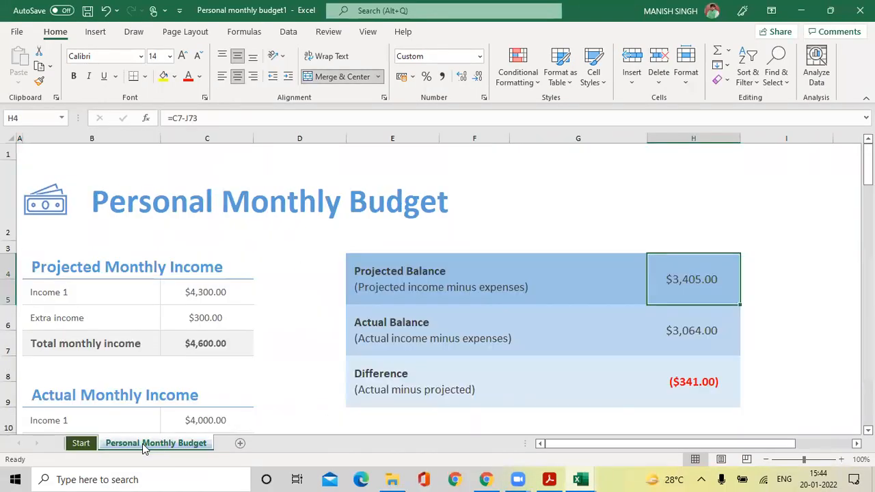
{"action": "left_click", "coordinate": [17, 34]}
{"action": "left_click", "coordinate": [17, 37]}
{"action": "left_click", "coordinate": [18, 39]}
{"action": "left_click", "coordinate": [35, 229]}
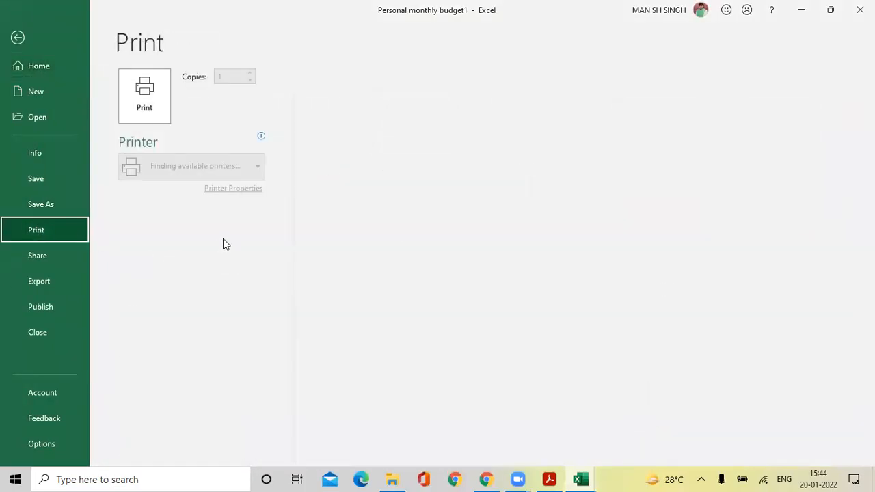
Set the print scope to Print Entire Workbook and page through all three preview pages.
{"action": "left_click", "coordinate": [182, 235]}
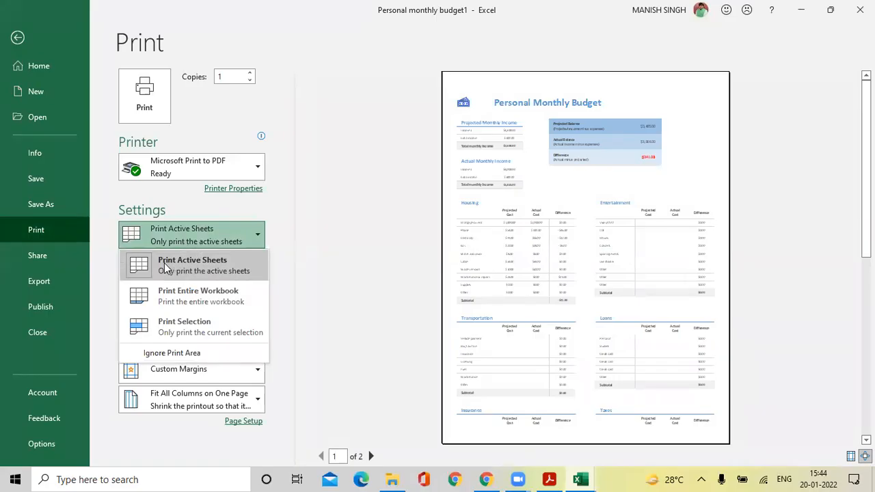
{"action": "left_click", "coordinate": [195, 301]}
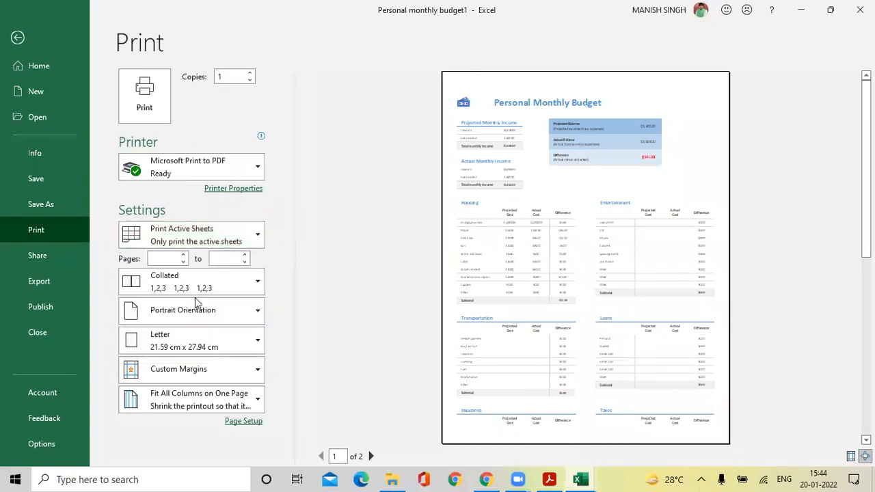
{"action": "left_click", "coordinate": [371, 456]}
{"action": "left_click", "coordinate": [371, 456]}
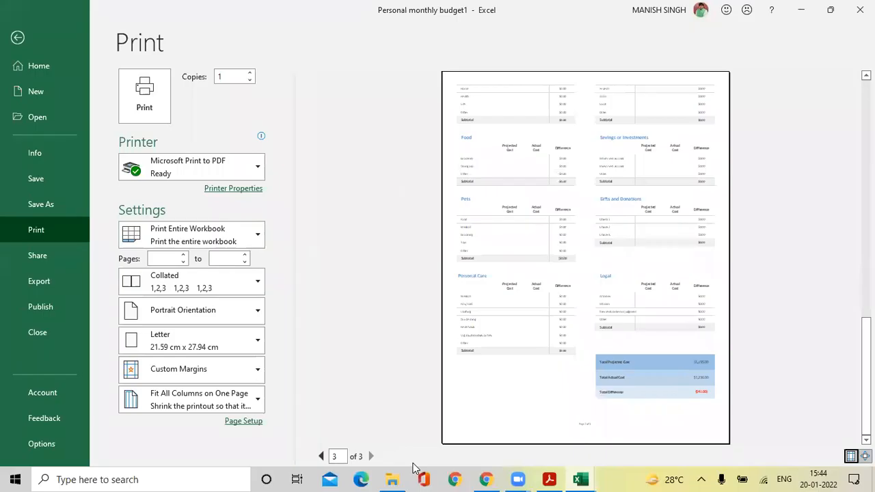
Switch the print scope back to Print Active Sheets for the budget sheet.
{"action": "left_click", "coordinate": [239, 237]}
{"action": "left_click", "coordinate": [217, 265]}
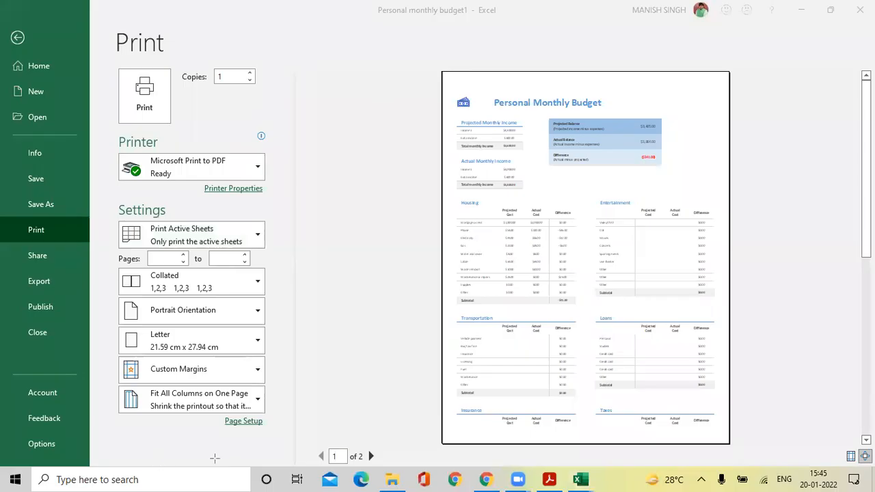
{"action": "mouse_move", "coordinate": [290, 435]}
{"action": "left_mouse_down"}
{"action": "mouse_move", "coordinate": [354, 469]}
{"action": "mouse_move", "coordinate": [413, 470]}
{"action": "left_mouse_up"}
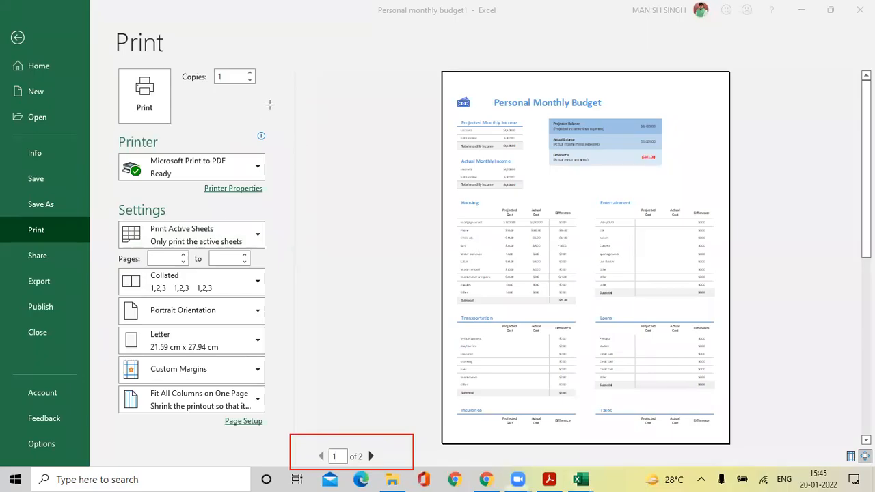
{"action": "left_click", "coordinate": [225, 235]}
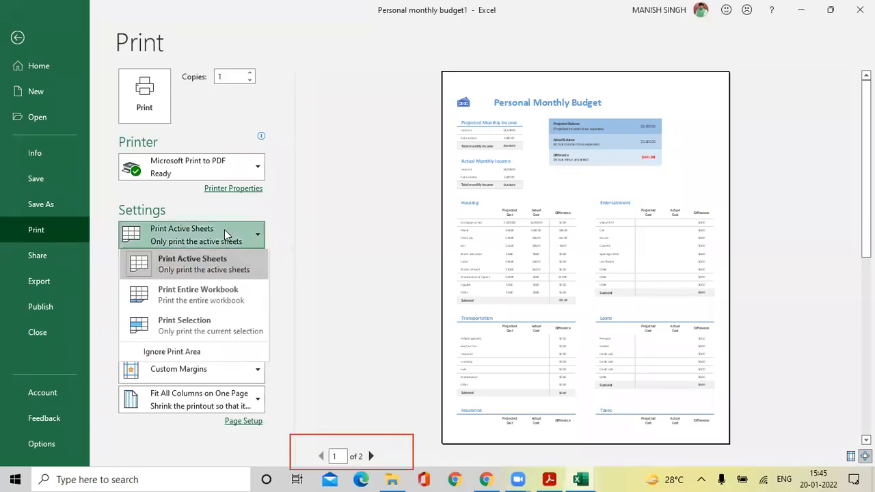
Change the scope to Print Selection, previewing only the $3,405.00 cell on one page, then exit.
{"action": "left_click", "coordinate": [210, 301]}
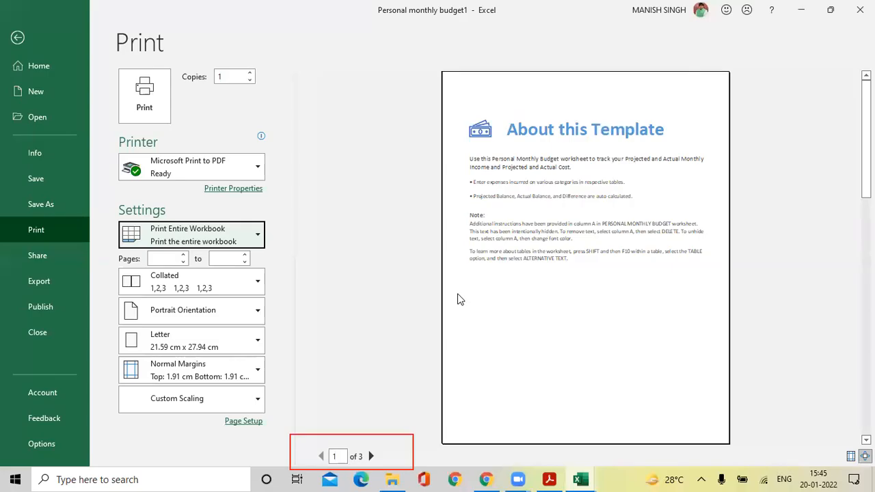
{"action": "left_click", "coordinate": [256, 236]}
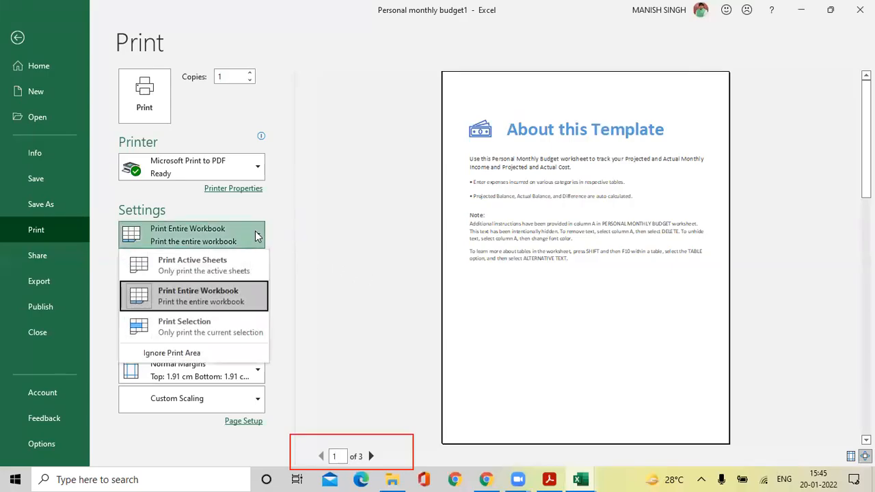
{"action": "left_click", "coordinate": [229, 326]}
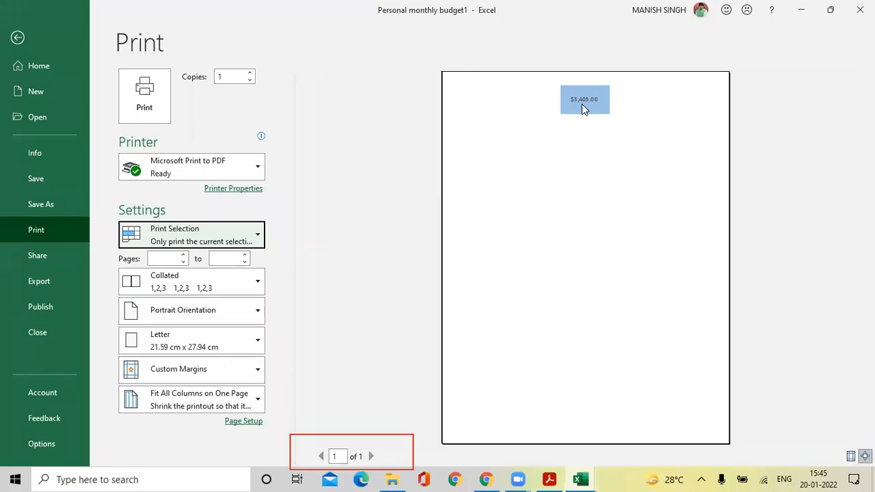
{"action": "left_click", "coordinate": [19, 41]}
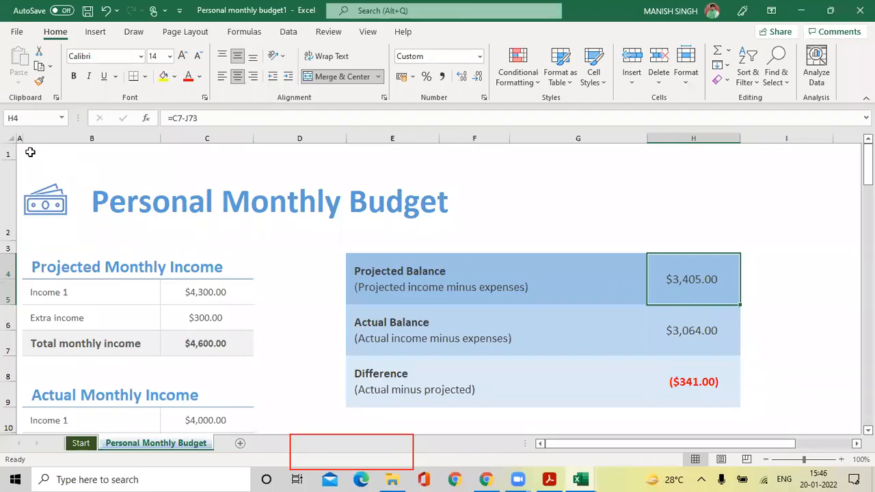
Select the whole budget layout starting from cell B1.
{"action": "left_click_drag", "start_coordinate": [23, 150], "coordinate": [247, 329]}
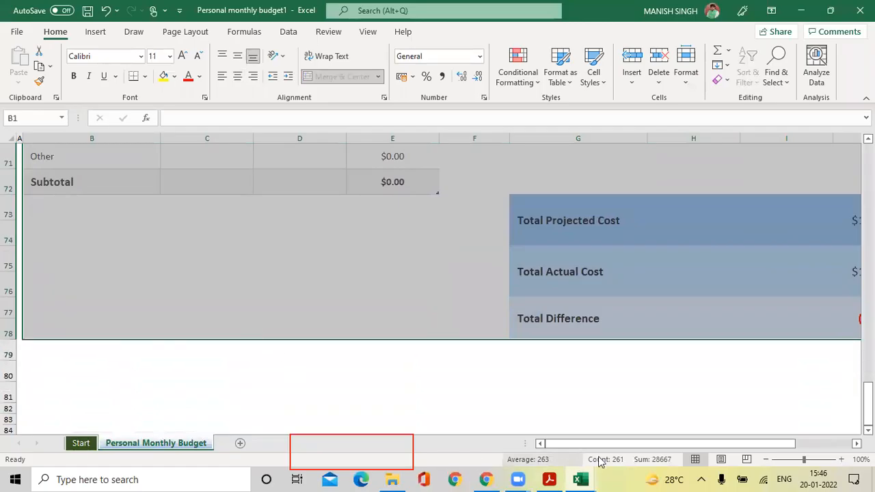
{"action": "mouse_move", "coordinate": [599, 444]}
{"action": "left_mouse_down"}
{"action": "mouse_move", "coordinate": [642, 444]}
{"action": "mouse_move", "coordinate": [599, 444]}
{"action": "left_mouse_up"}
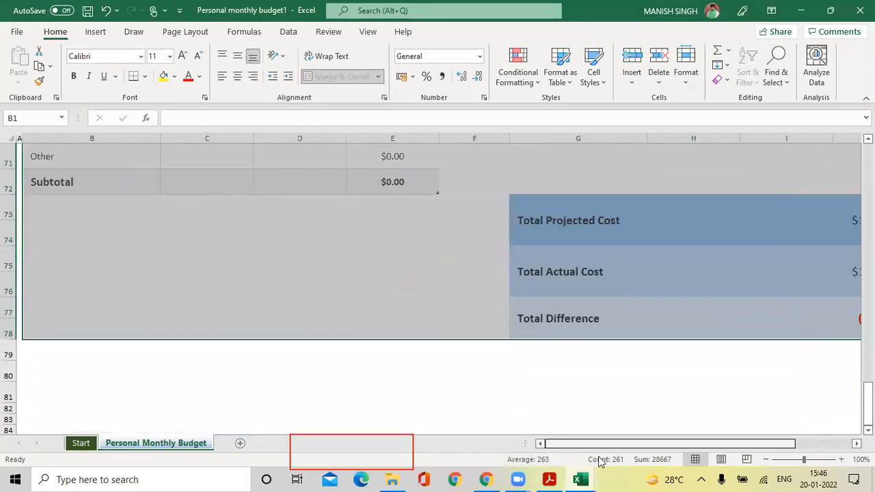
{"action": "scroll", "coordinate": [178, 277], "scroll_direction": "up", "scroll_amount": 20}
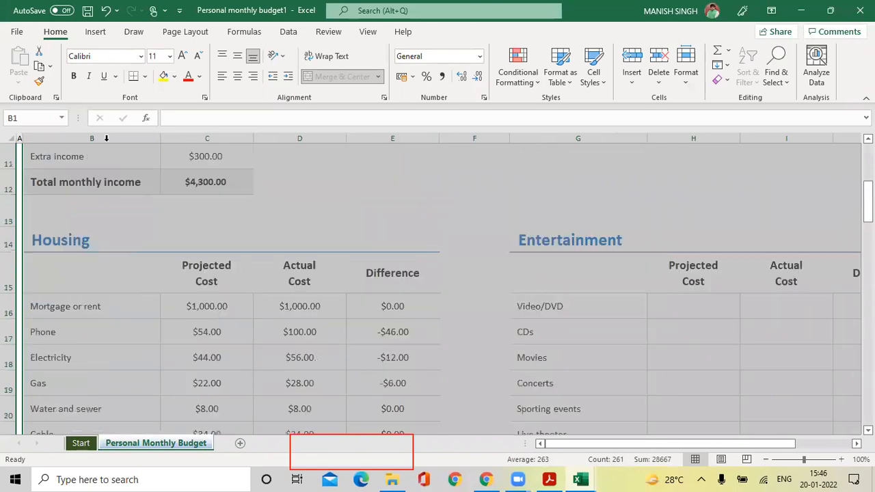
Preview Print Selection for that range across 2 pages, then return to the worksheet.
{"action": "left_click", "coordinate": [11, 36]}
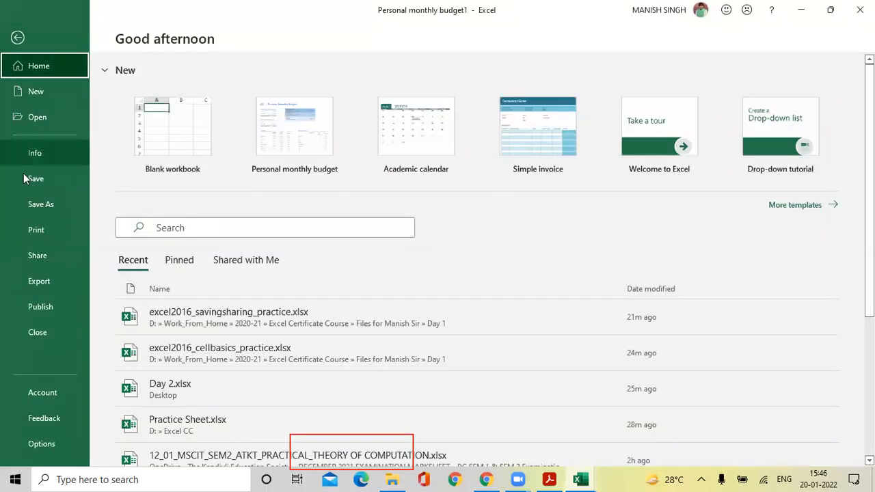
{"action": "left_click", "coordinate": [38, 231]}
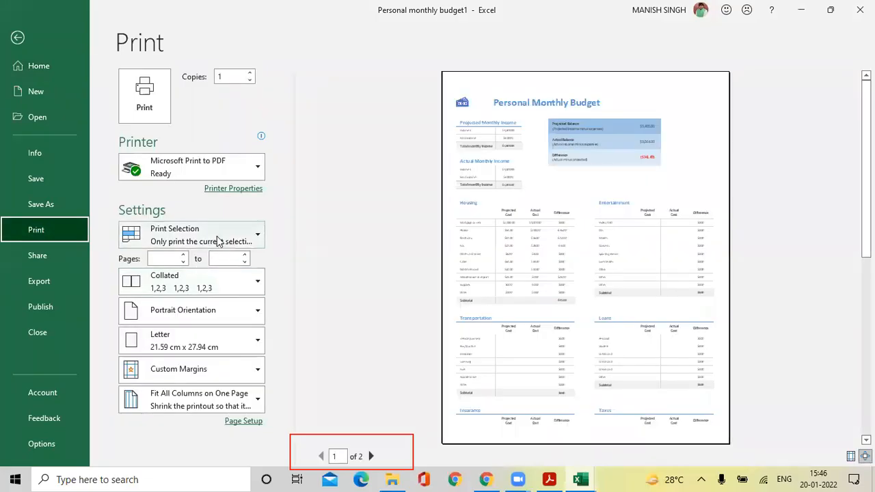
{"action": "left_click", "coordinate": [217, 236]}
{"action": "left_click", "coordinate": [193, 320]}
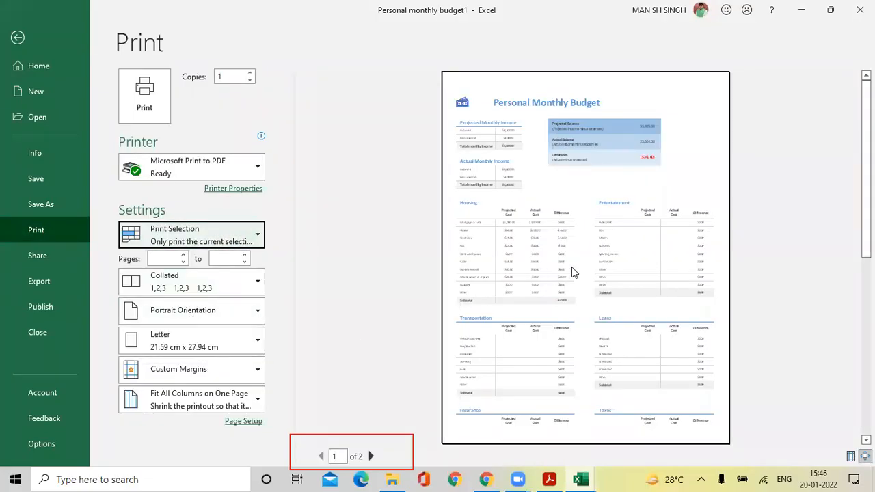
{"action": "scroll", "coordinate": [612, 318], "scroll_direction": "down", "scroll_amount": 2}
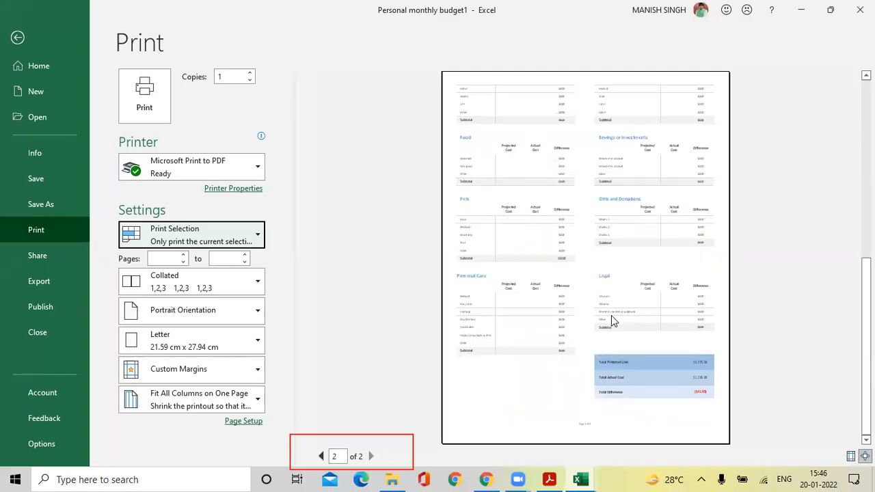
{"action": "scroll", "coordinate": [611, 315], "scroll_direction": "up", "scroll_amount": 2}
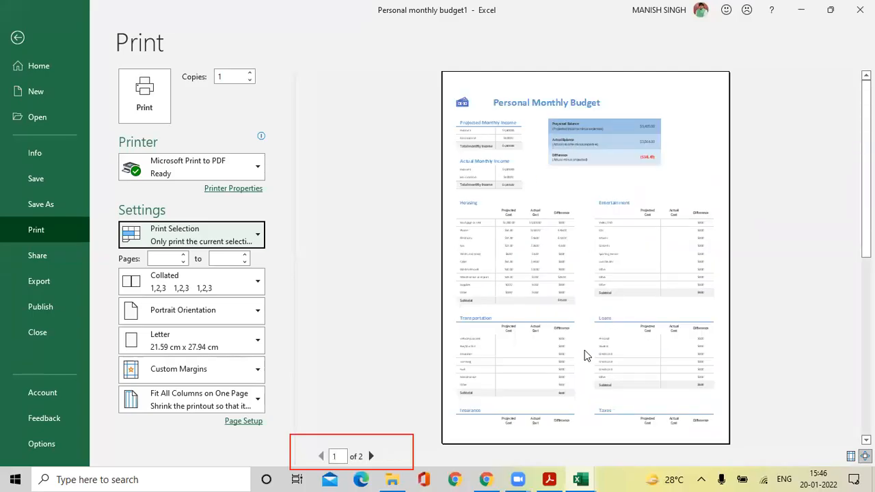
{"action": "left_click", "coordinate": [18, 39]}
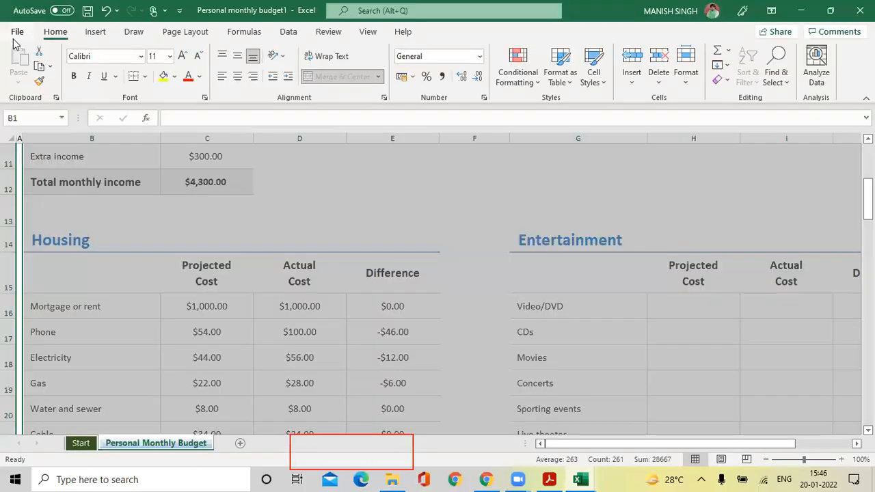
Select the Entertainment table from its title row down.
{"action": "left_click", "coordinate": [514, 264]}
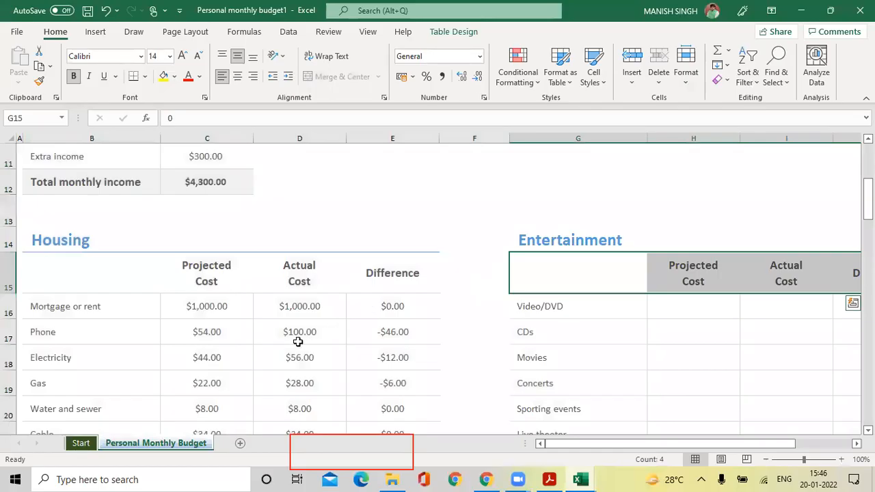
{"action": "left_click_drag", "start_coordinate": [563, 239], "coordinate": [752, 387]}
{"action": "scroll", "coordinate": [527, 276], "scroll_direction": "up", "scroll_amount": 3}
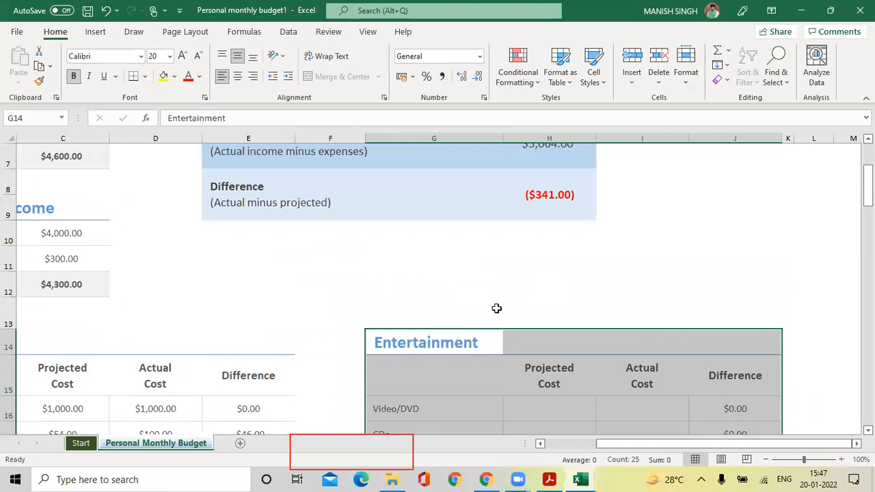
{"action": "scroll", "coordinate": [499, 311], "scroll_direction": "down", "scroll_amount": 3}
{"action": "scroll", "coordinate": [503, 318], "scroll_direction": "down", "scroll_amount": 2}
{"action": "scroll", "coordinate": [503, 318], "scroll_direction": "up", "scroll_amount": 3}
{"action": "scroll", "coordinate": [503, 319], "scroll_direction": "down", "scroll_amount": 2}
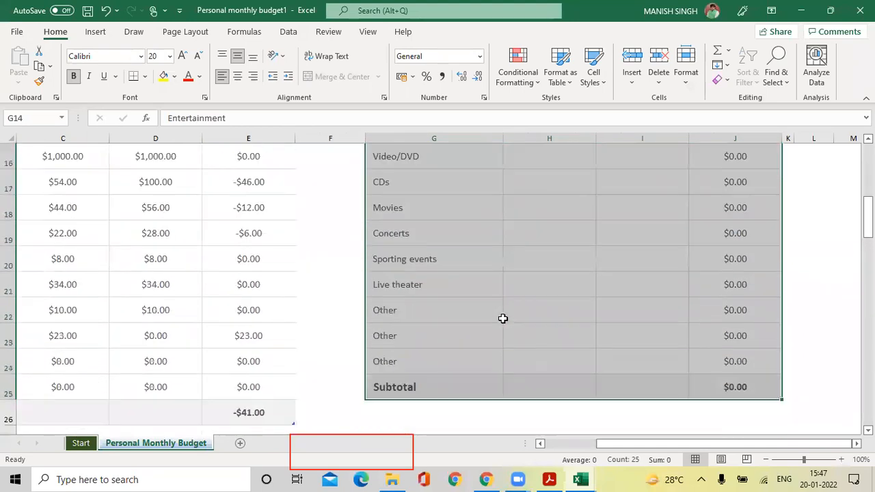
{"action": "scroll", "coordinate": [502, 319], "scroll_direction": "up", "scroll_amount": 1}
{"action": "left_click", "coordinate": [499, 313]}
{"action": "left_click_drag", "start_coordinate": [430, 185], "coordinate": [734, 234]}
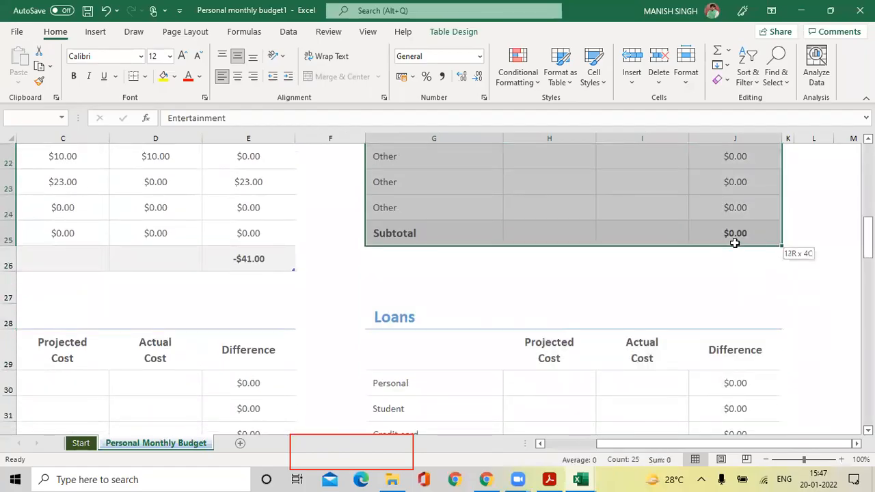
Preview the Entertainment selection on a single page, then switch scope back to Print Active Sheets.
{"action": "left_click", "coordinate": [14, 34]}
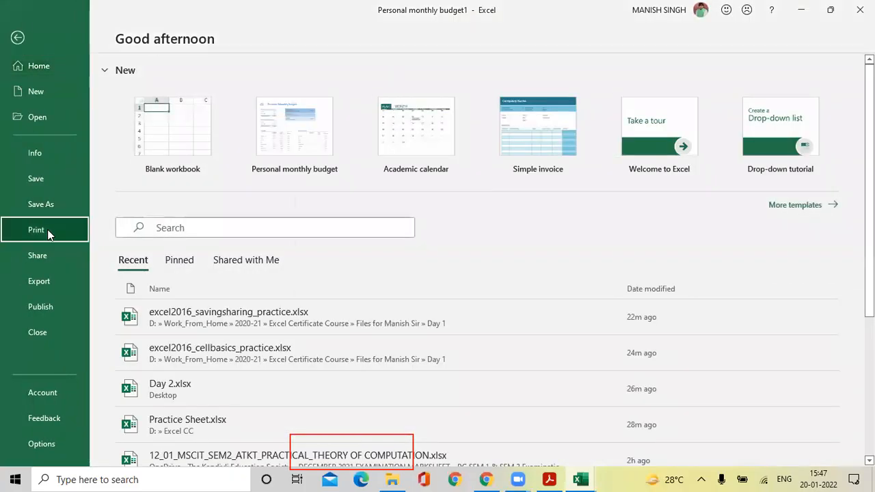
{"action": "left_click", "coordinate": [48, 232]}
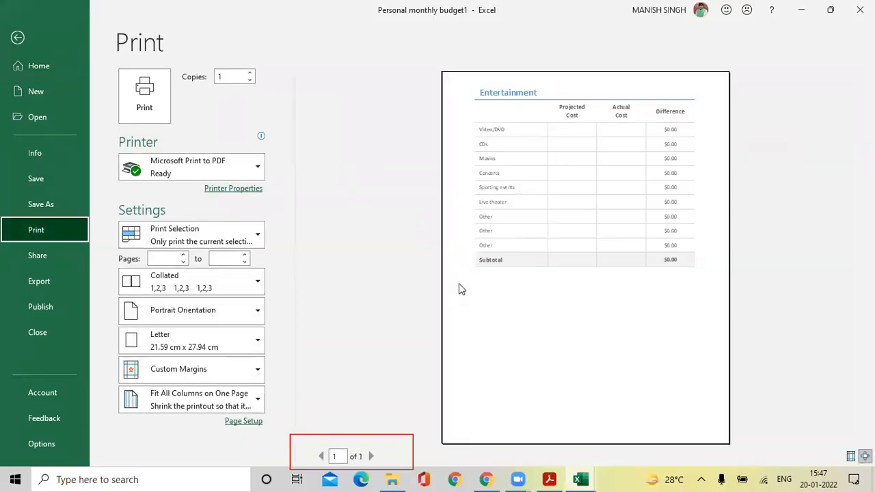
{"action": "left_click", "coordinate": [147, 236]}
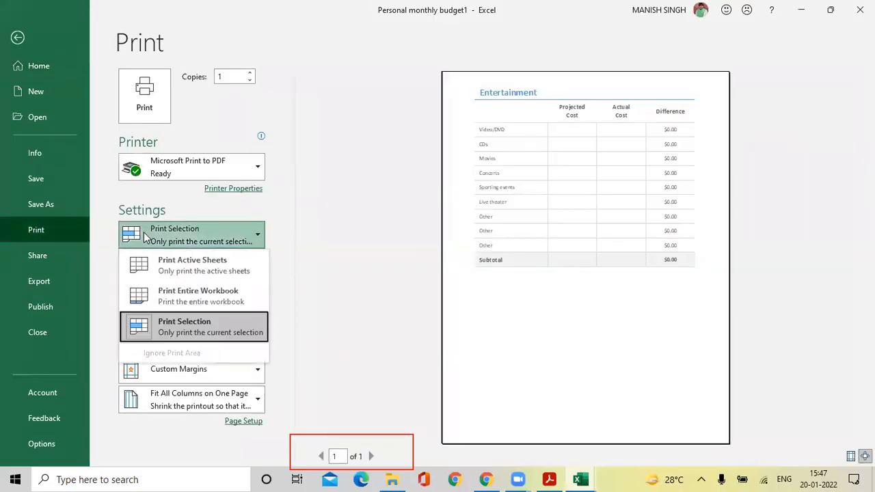
{"action": "left_click", "coordinate": [155, 329]}
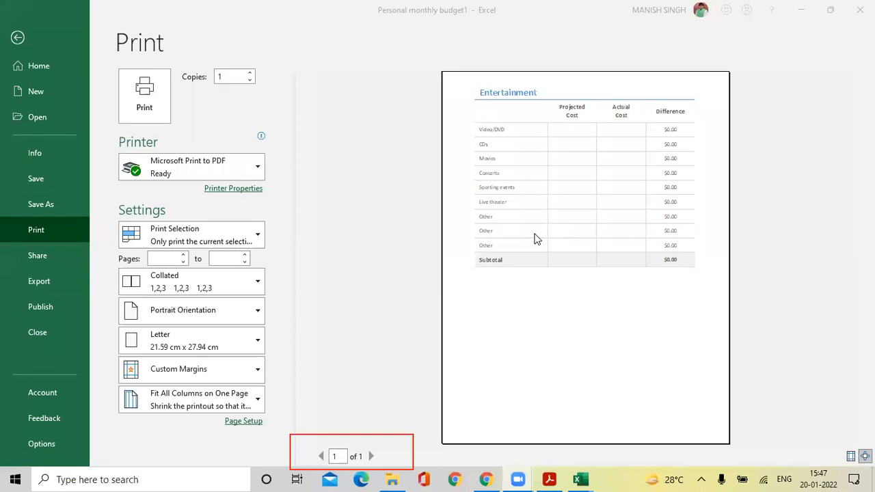
{"action": "left_click", "coordinate": [260, 235]}
{"action": "left_click", "coordinate": [234, 266]}
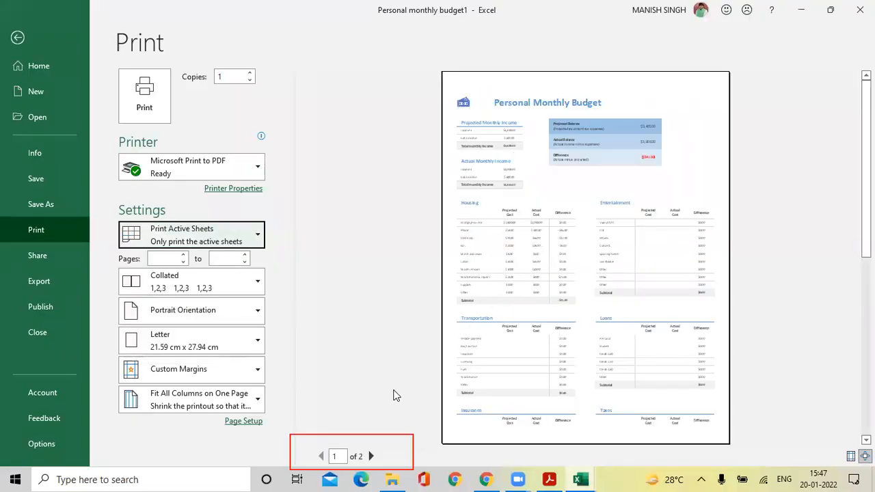
Scroll through the 2-page active-sheet preview and select the Pages range fields.
{"action": "scroll", "coordinate": [652, 248], "scroll_direction": "down", "scroll_amount": 1}
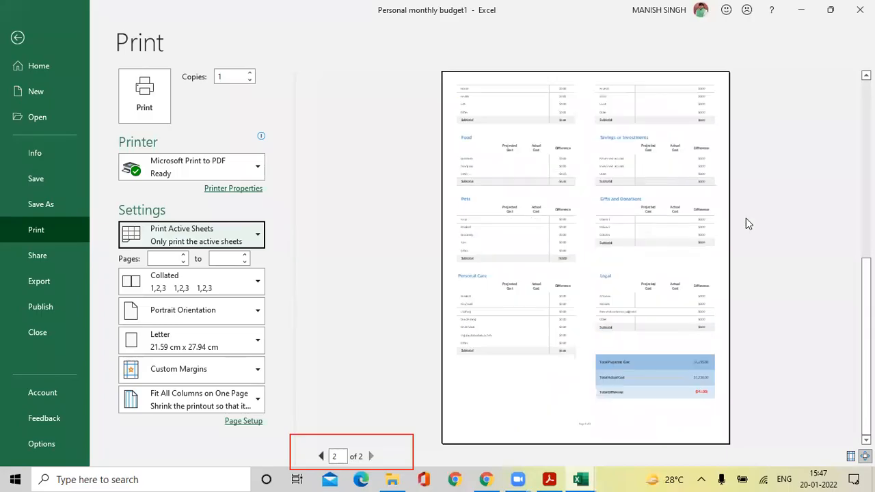
{"action": "scroll", "coordinate": [623, 303], "scroll_direction": "up", "scroll_amount": 5}
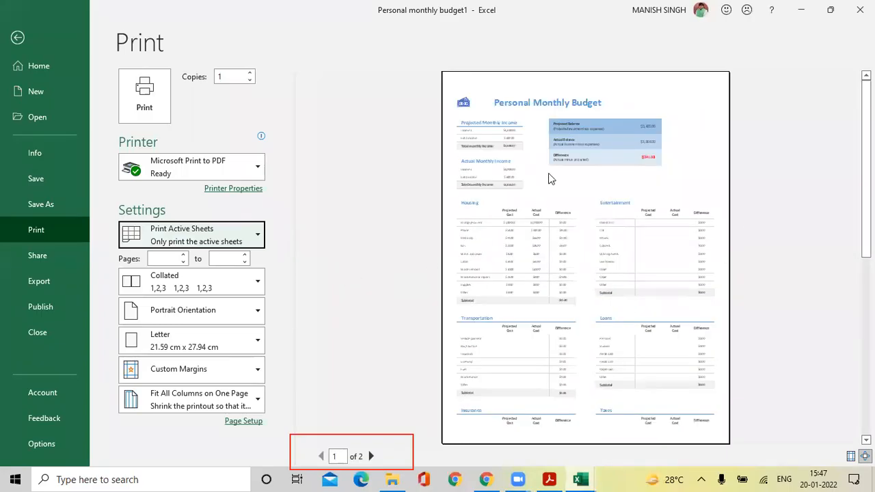
{"action": "left_click", "coordinate": [169, 256]}
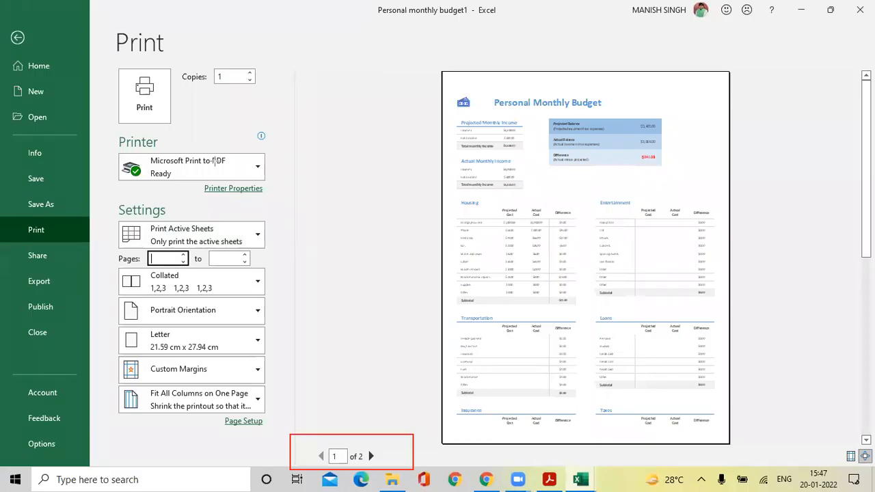
{"action": "left_click", "coordinate": [368, 55]}
{"action": "left_click_drag", "start_coordinate": [105, 244], "coordinate": [273, 271]}
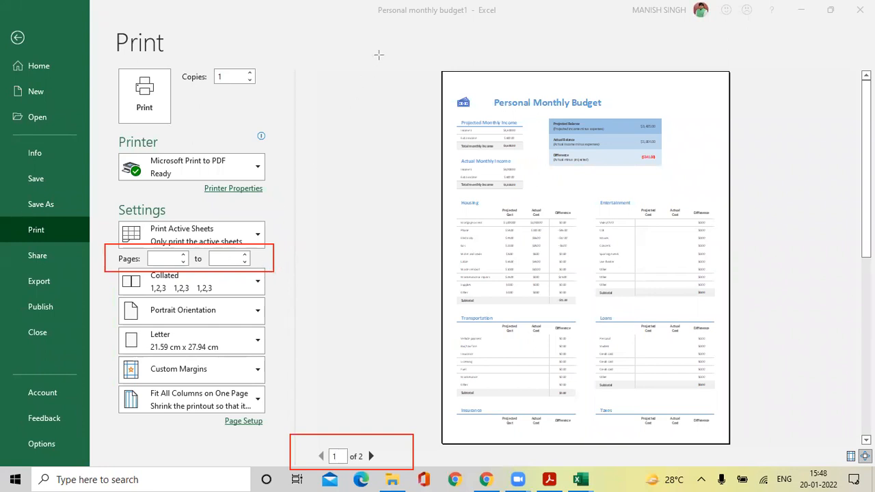
Enter a page range of 1 to 5, then clear both Pages boxes to leave no range.
{"action": "left_click", "coordinate": [166, 257]}
{"action": "type", "text": "1"}
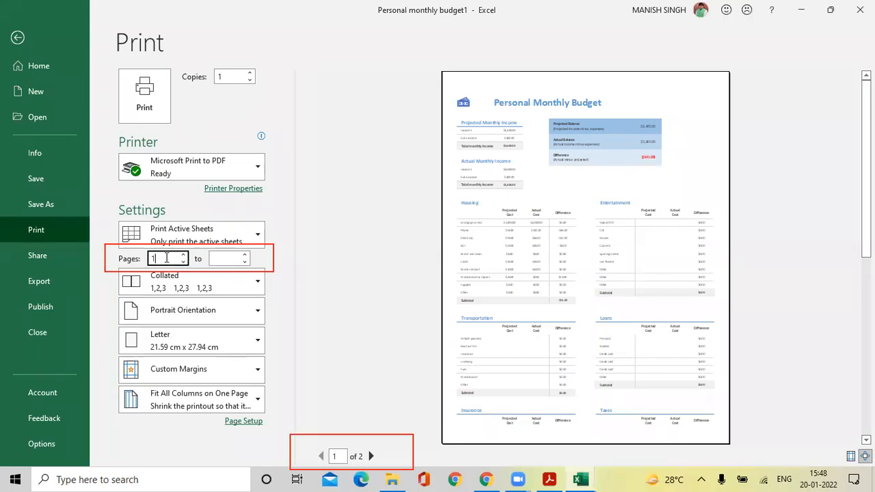
{"action": "left_click", "coordinate": [322, 305]}
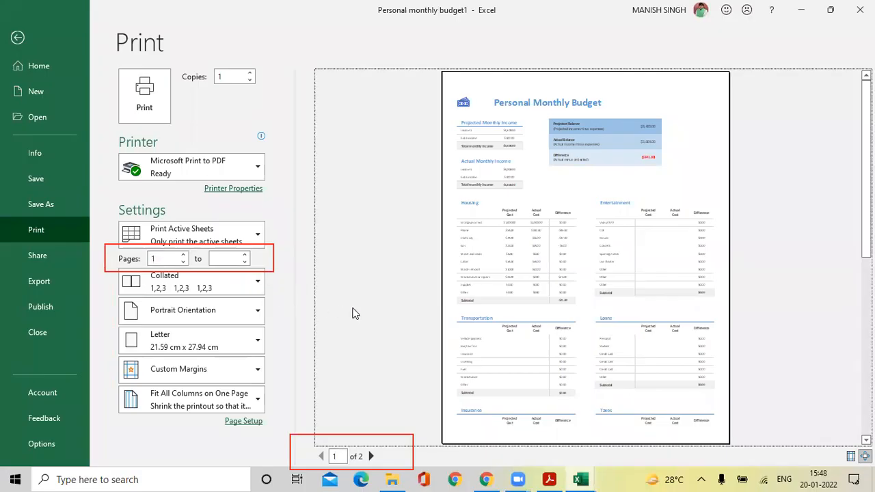
{"action": "left_click", "coordinate": [224, 257]}
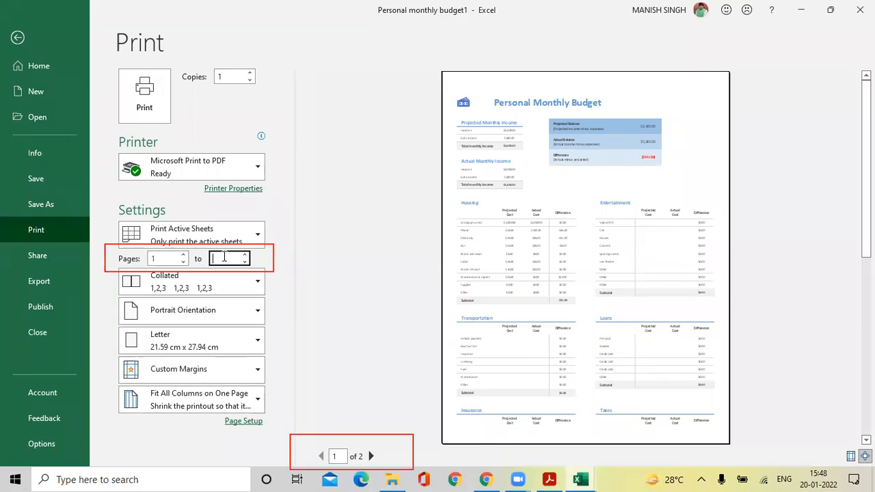
{"action": "type", "text": "5"}
{"action": "key", "text": "BackSpace"}
{"action": "double_click", "coordinate": [166, 258]}
{"action": "key", "text": "BackSpace"}
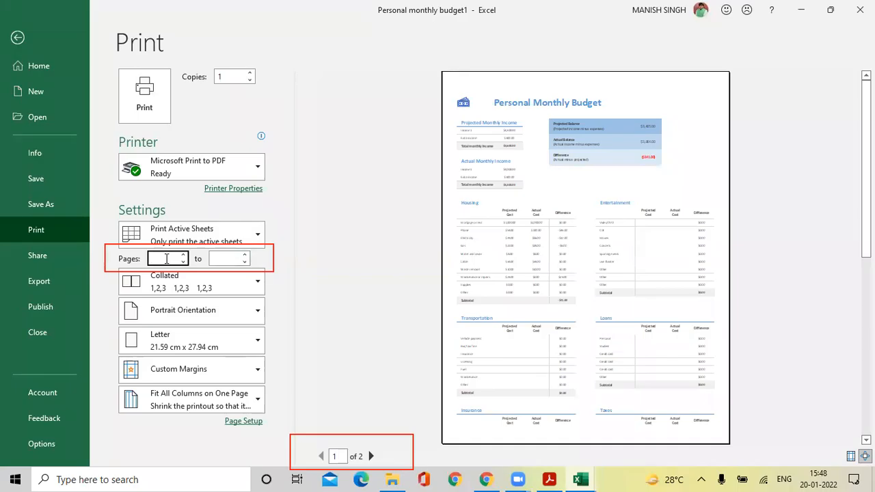
{"action": "left_click", "coordinate": [359, 319]}
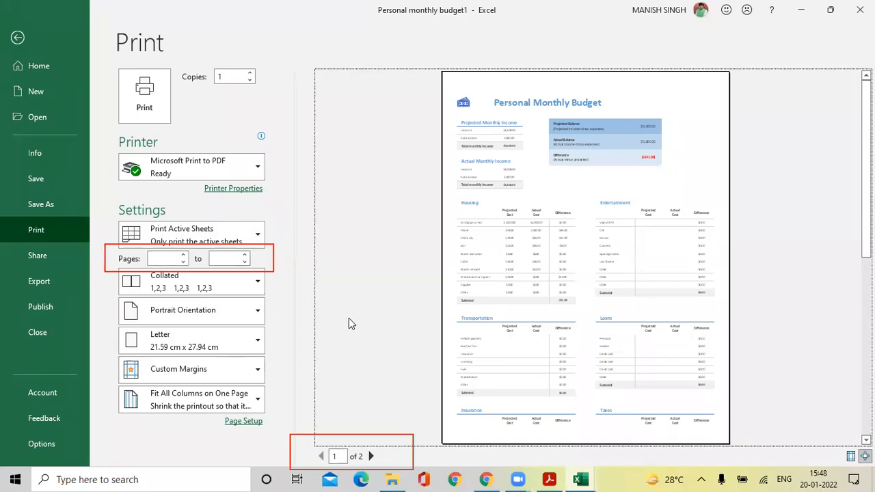
{"action": "left_click", "coordinate": [294, 304]}
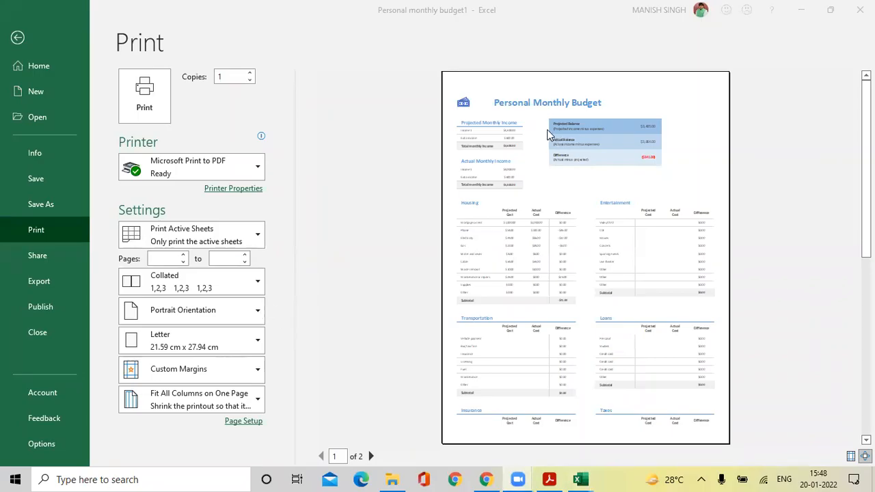
Switch the budget printout to Landscape Orientation, spreading the preview over 4 Letter pages.
{"action": "left_click", "coordinate": [256, 311]}
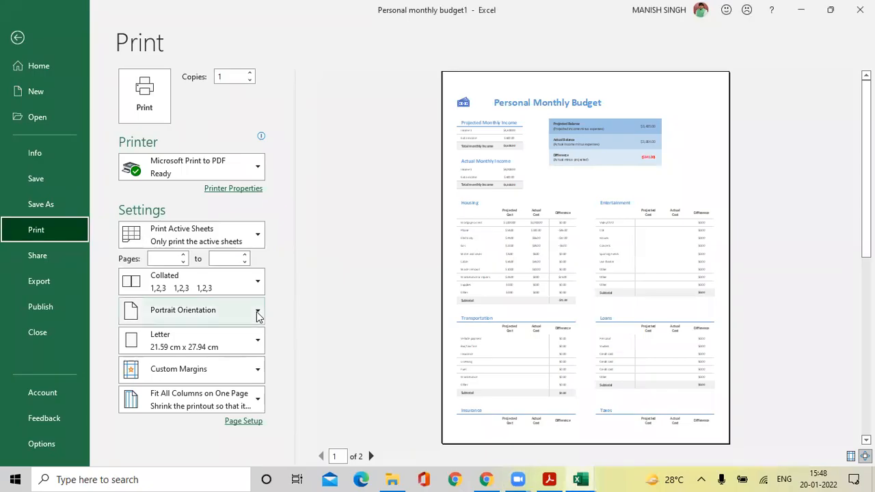
{"action": "left_click", "coordinate": [258, 312]}
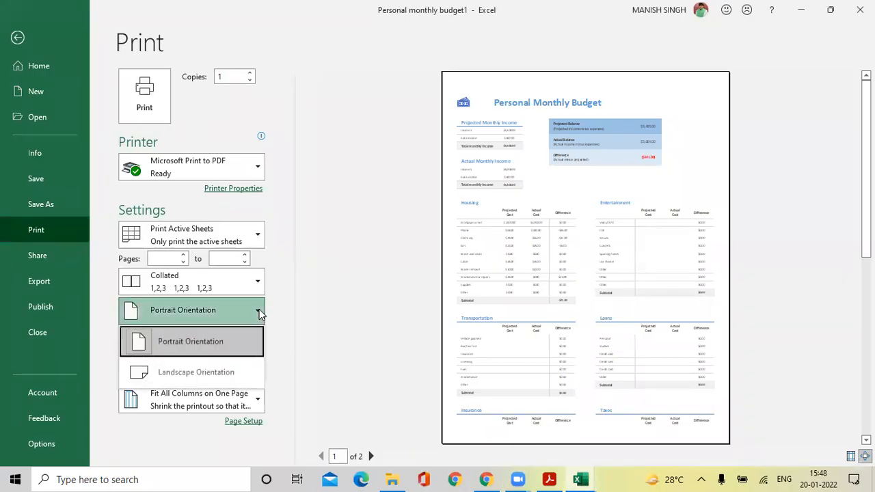
{"action": "left_click", "coordinate": [214, 375]}
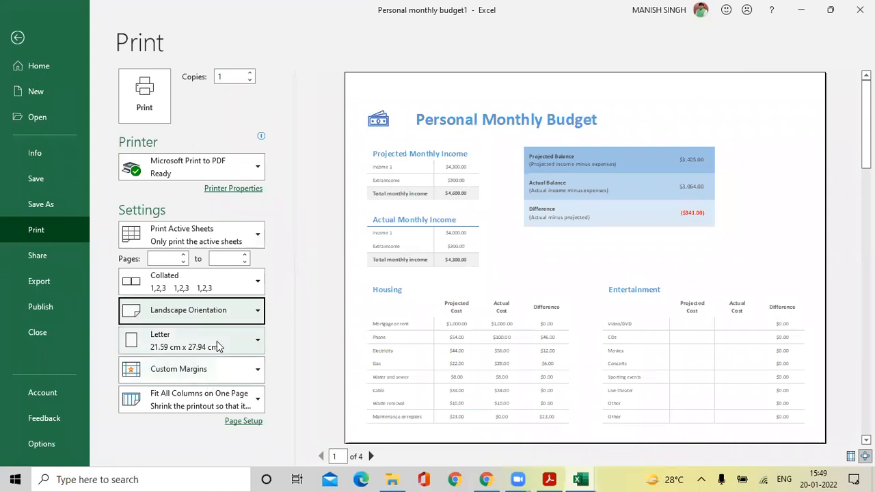
{"action": "left_click", "coordinate": [217, 345]}
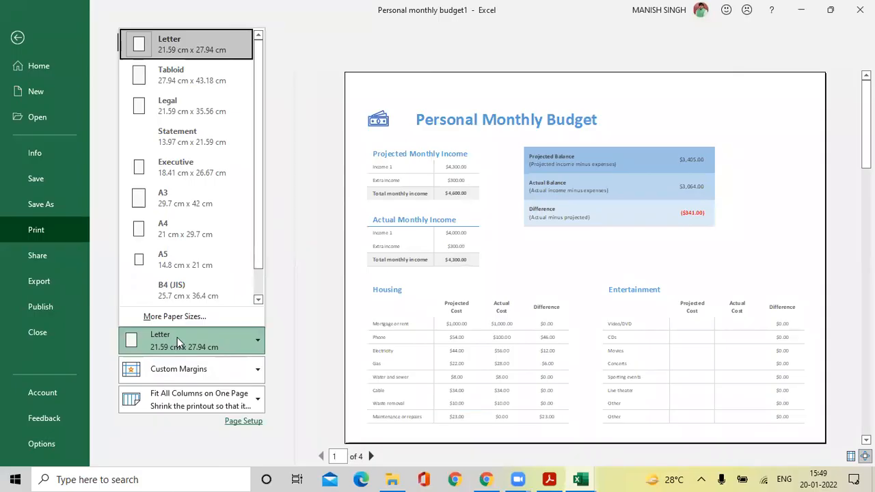
Try A4, Legal and Tabloid paper sizes, settling on A4.
{"action": "left_click", "coordinate": [190, 233]}
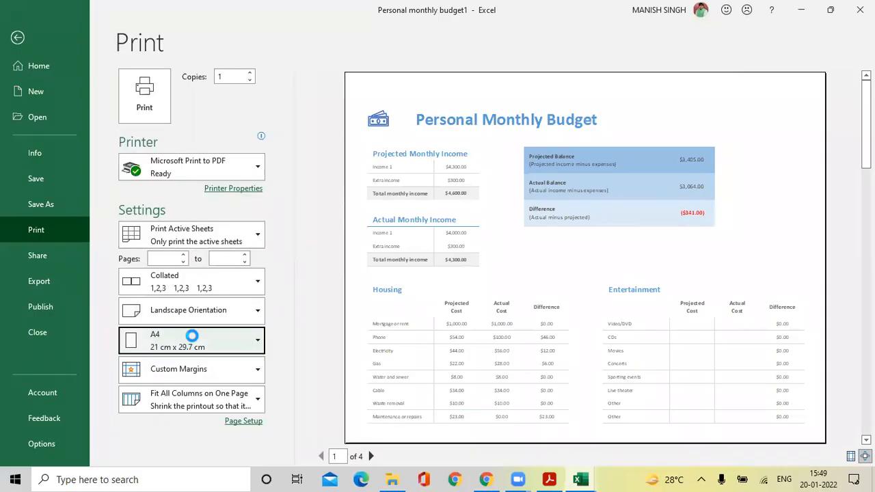
{"action": "left_click", "coordinate": [192, 336]}
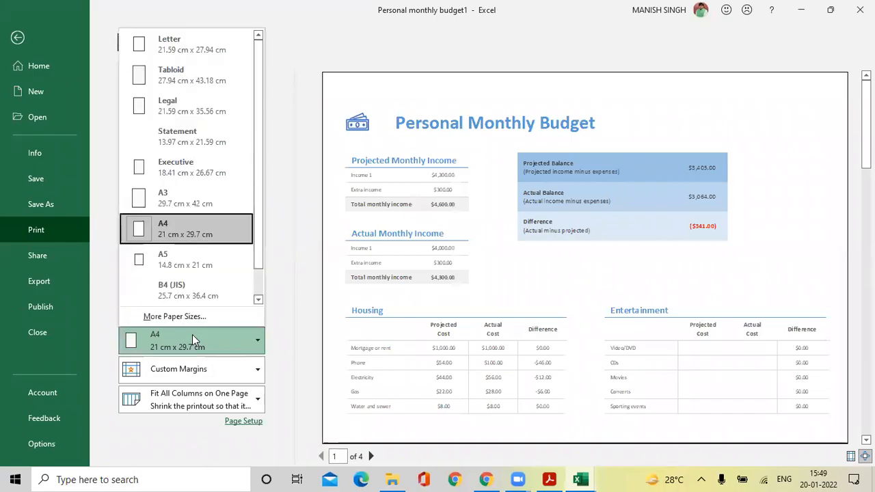
{"action": "left_click", "coordinate": [198, 112]}
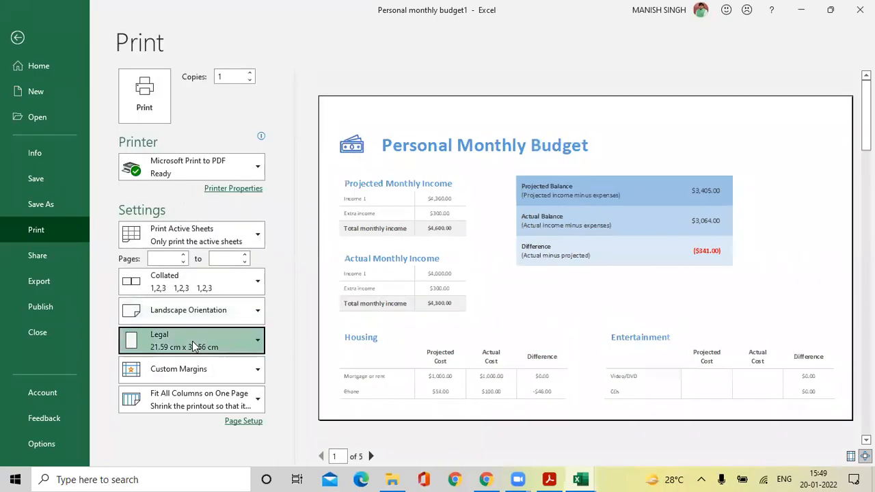
{"action": "left_click", "coordinate": [192, 341]}
{"action": "left_click", "coordinate": [195, 71]}
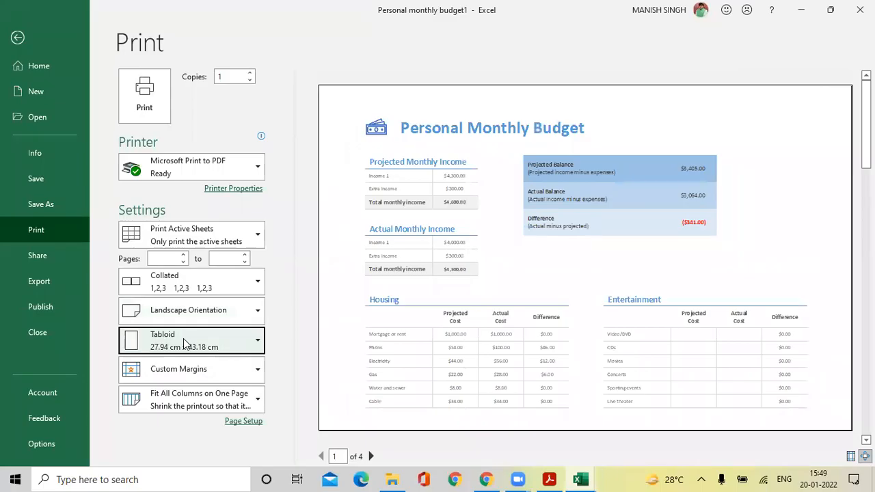
{"action": "left_click", "coordinate": [183, 344]}
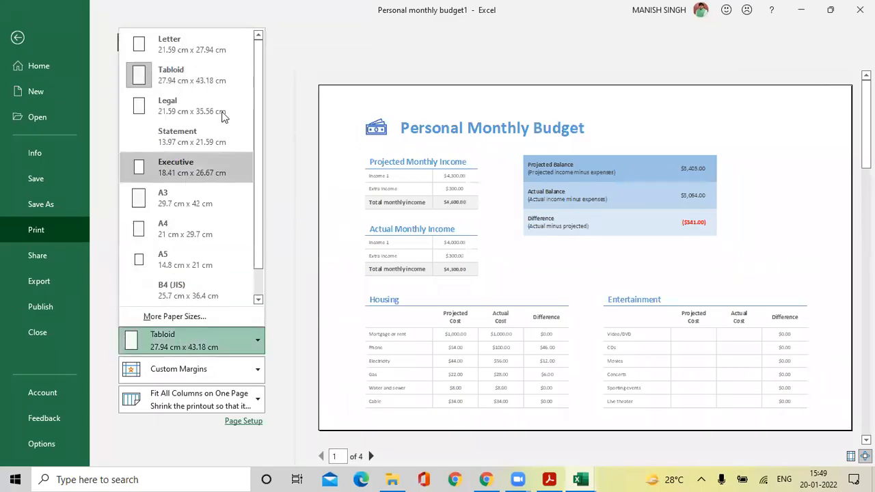
{"action": "left_click", "coordinate": [184, 233]}
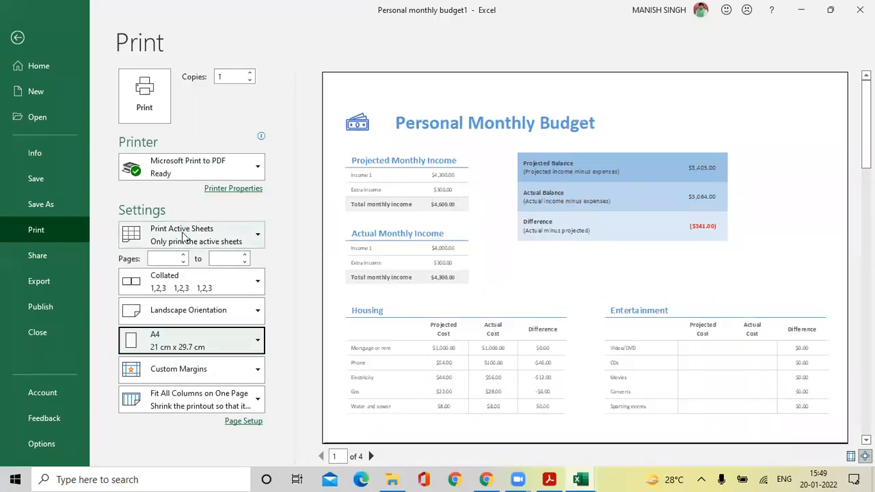
Return the printout to Portrait orientation so it fits on 2 pages.
{"action": "left_click", "coordinate": [196, 309]}
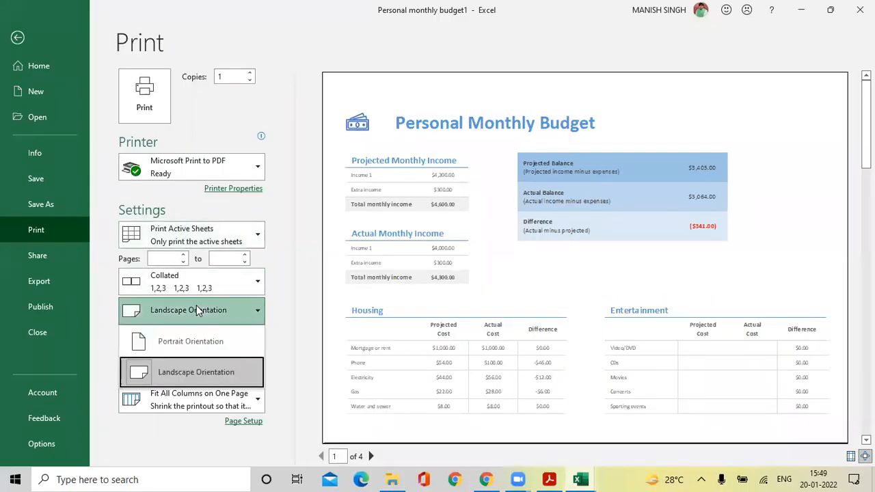
{"action": "left_click", "coordinate": [181, 341]}
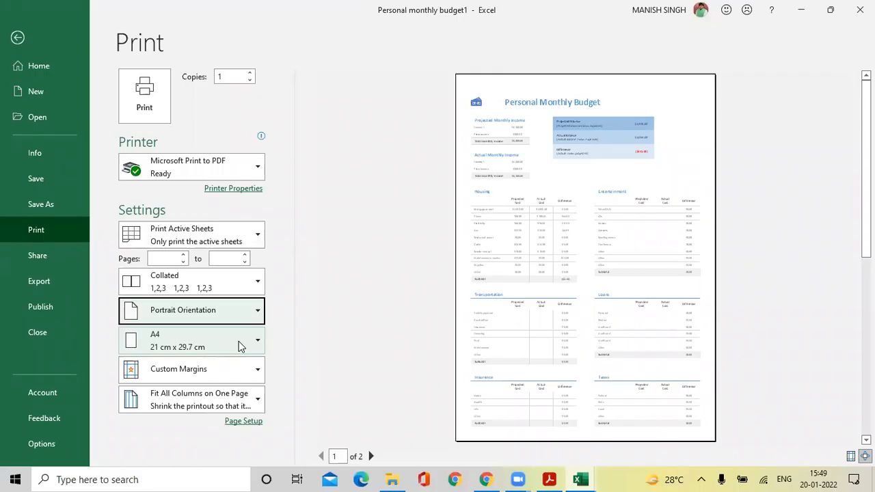
{"action": "left_click", "coordinate": [258, 373]}
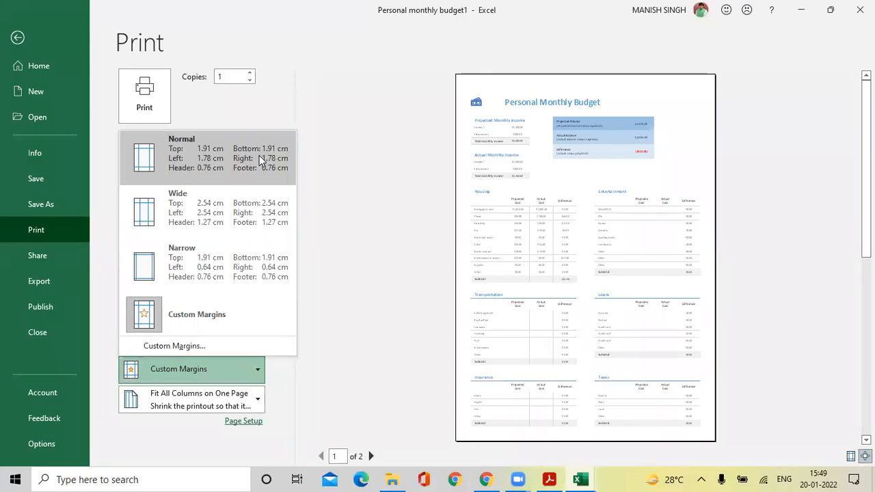
Try Normal, Wide and Narrow margin presets, keep Narrow, and open Custom Margins in Page Setup.
{"action": "left_click", "coordinate": [221, 159]}
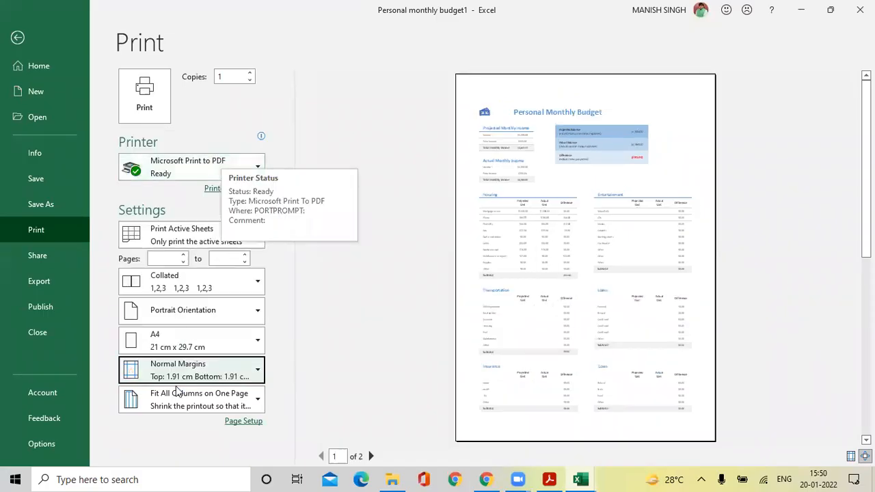
{"action": "left_click", "coordinate": [249, 372]}
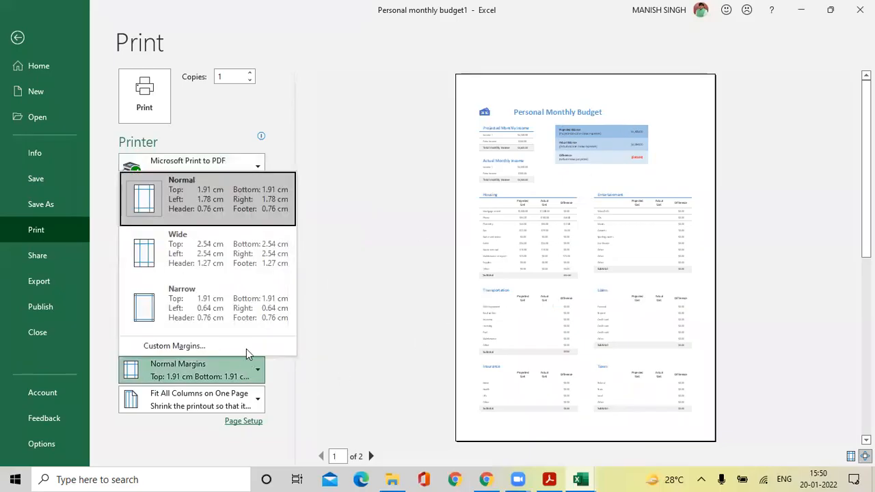
{"action": "left_click", "coordinate": [248, 247]}
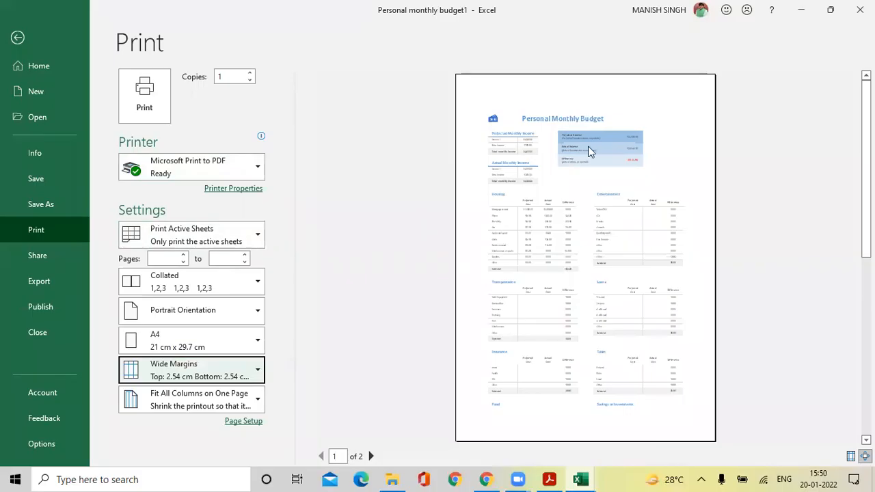
{"action": "left_click", "coordinate": [241, 377]}
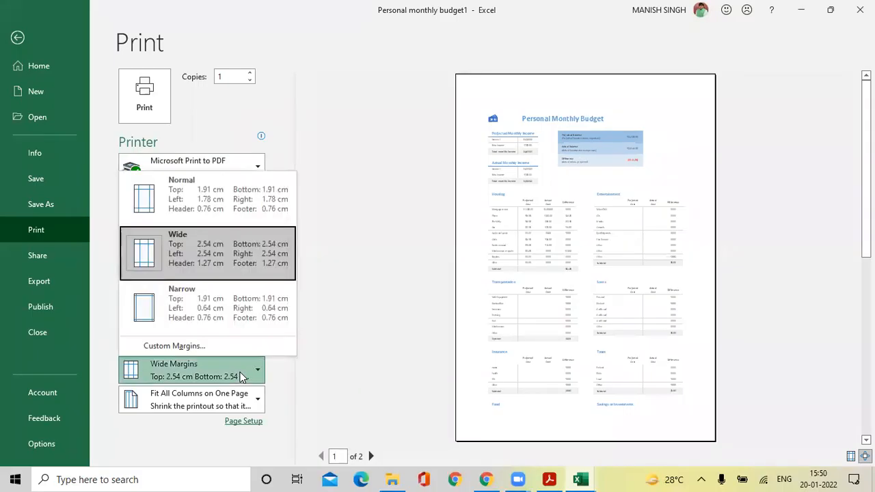
{"action": "left_click", "coordinate": [242, 314]}
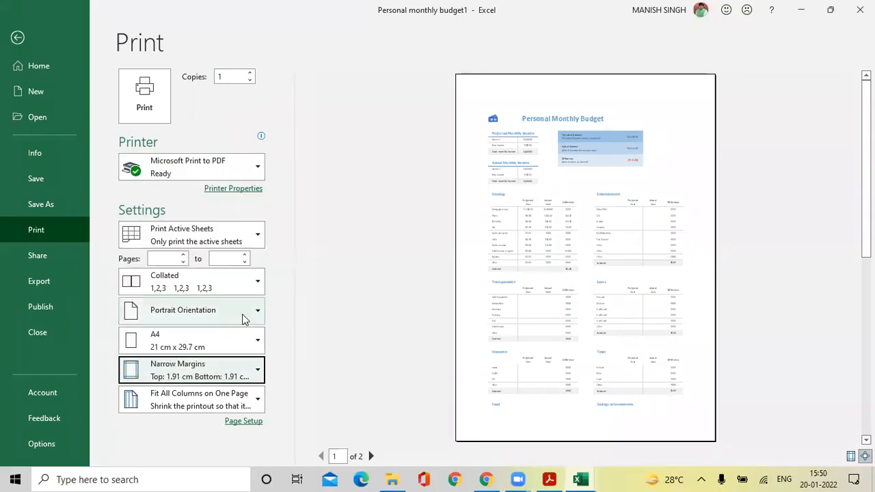
{"action": "left_click", "coordinate": [231, 366]}
{"action": "left_click", "coordinate": [227, 348]}
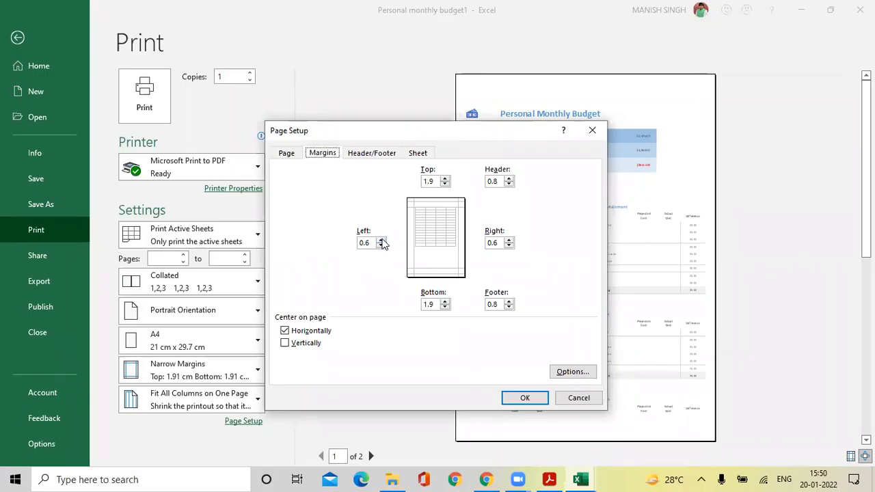
Raise the left margin to 2.6 cm, lower the right to 0.1 cm, and apply.
{"action": "left_click", "coordinate": [382, 240]}
{"action": "left_click", "coordinate": [382, 241]}
{"action": "left_click", "coordinate": [381, 242]}
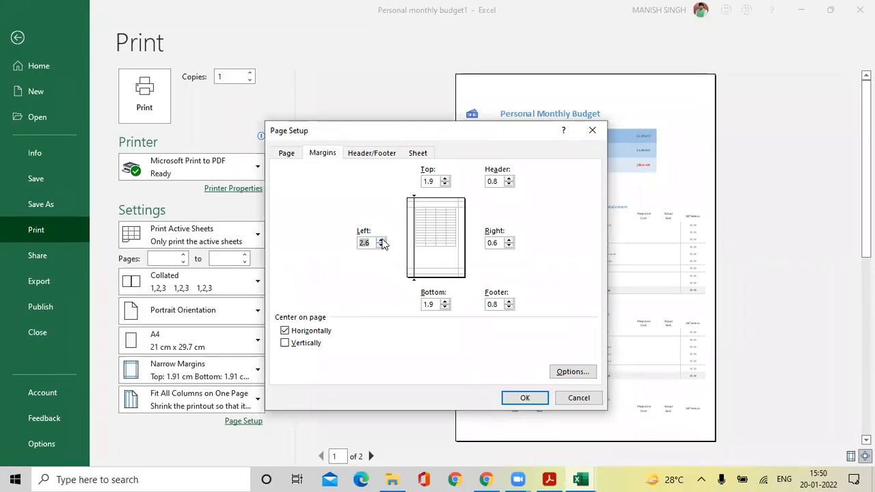
{"action": "left_click", "coordinate": [509, 246]}
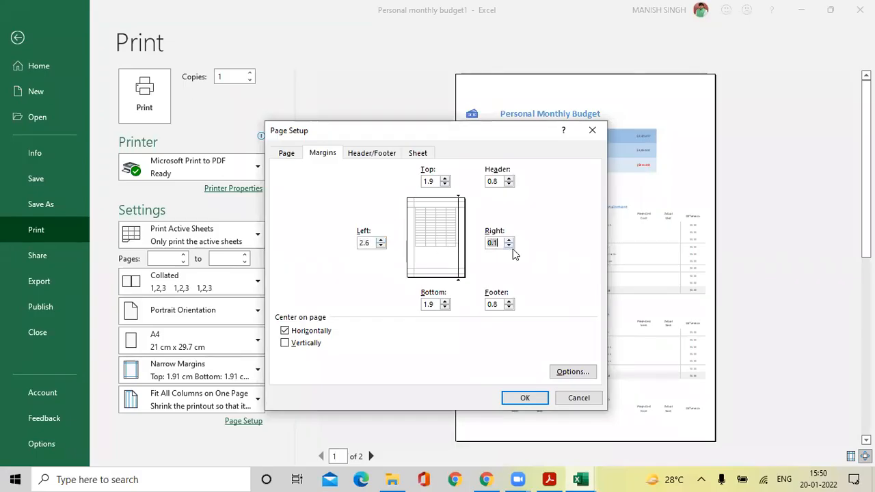
{"action": "left_click", "coordinate": [524, 398]}
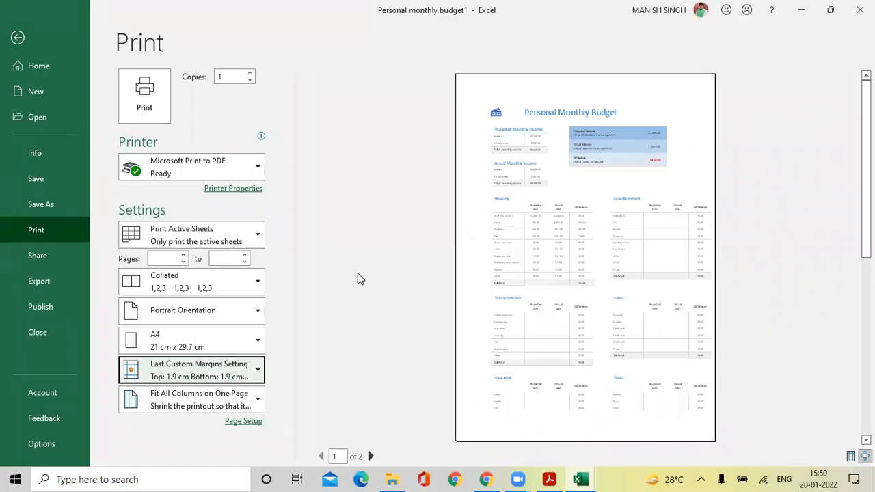
{"action": "left_click", "coordinate": [256, 371]}
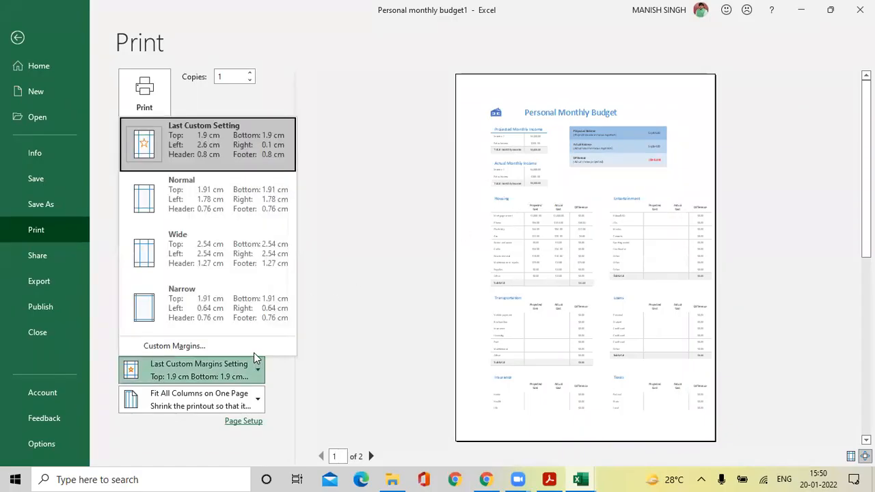
Dismiss the Margins presets list and open the scaling dropdown showing Fit All Columns on One Page.
{"action": "left_click", "coordinate": [335, 346]}
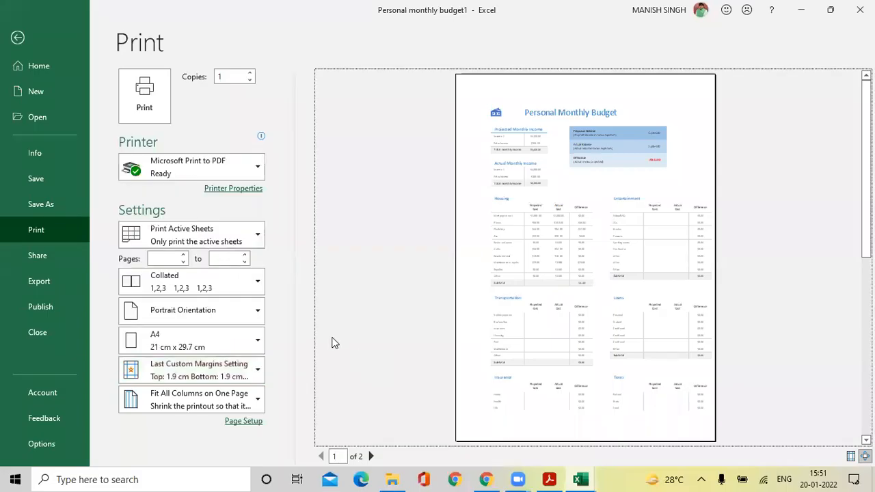
{"action": "left_click", "coordinate": [263, 396]}
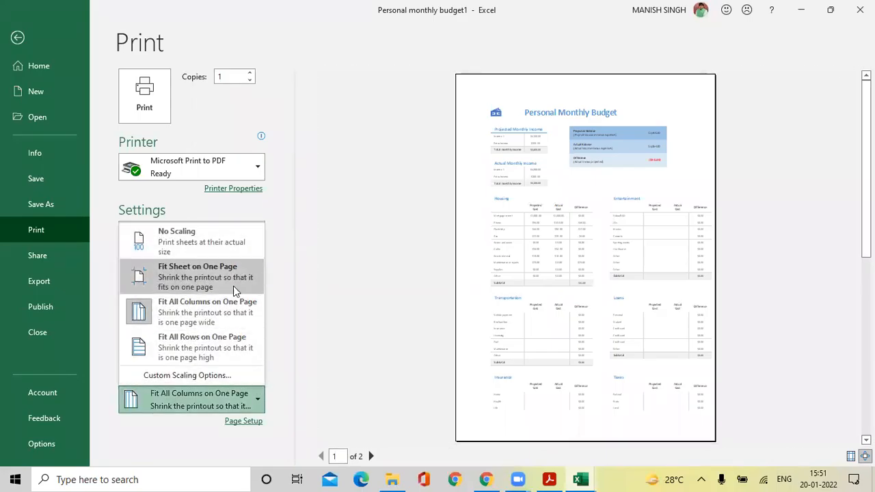
Switch the printout to No Scaling with Narrow margins, giving an 8-page preview.
{"action": "left_click", "coordinate": [230, 241]}
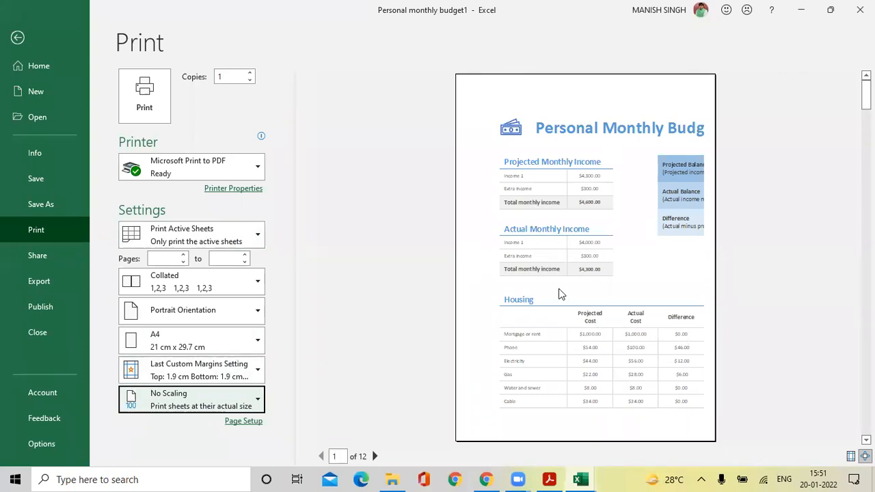
{"action": "left_click", "coordinate": [233, 369]}
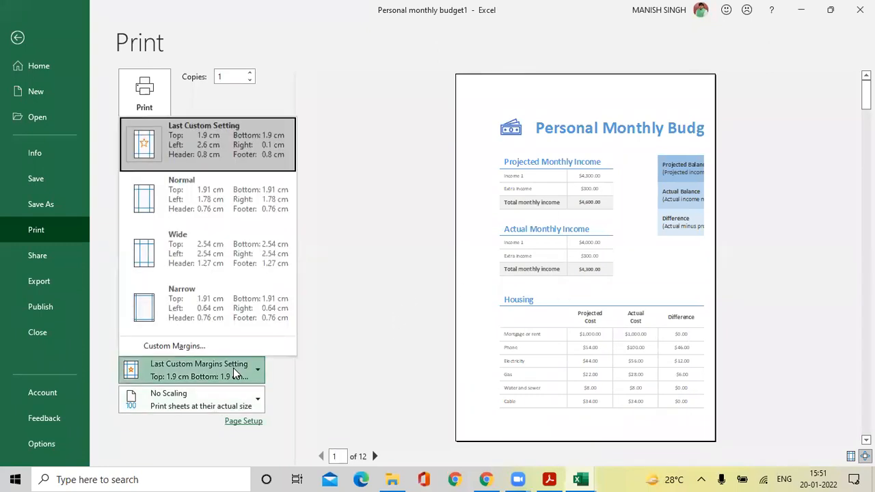
{"action": "left_click", "coordinate": [230, 301]}
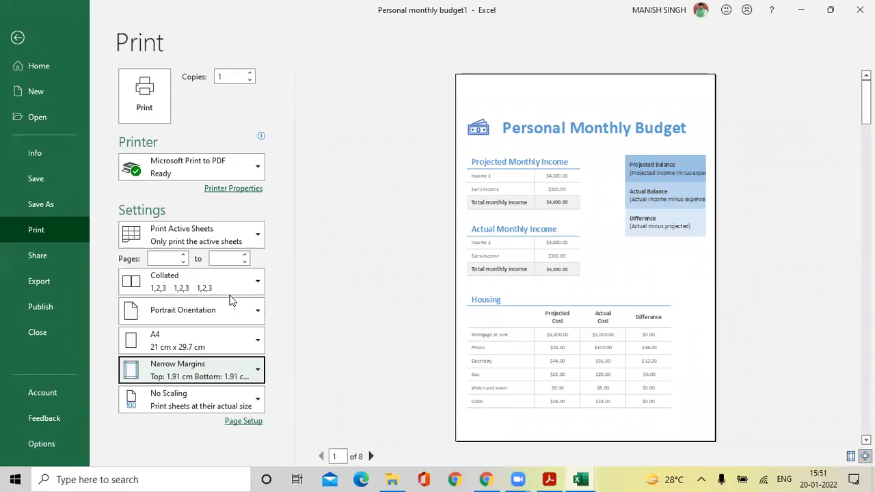
Page forward through the print preview to the last page and back again.
{"action": "left_click", "coordinate": [371, 456]}
{"action": "left_click", "coordinate": [370, 456]}
{"action": "left_click", "coordinate": [371, 456]}
{"action": "left_click", "coordinate": [371, 456]}
{"action": "left_click", "coordinate": [370, 456]}
{"action": "left_click", "coordinate": [370, 456]}
{"action": "left_click", "coordinate": [371, 456]}
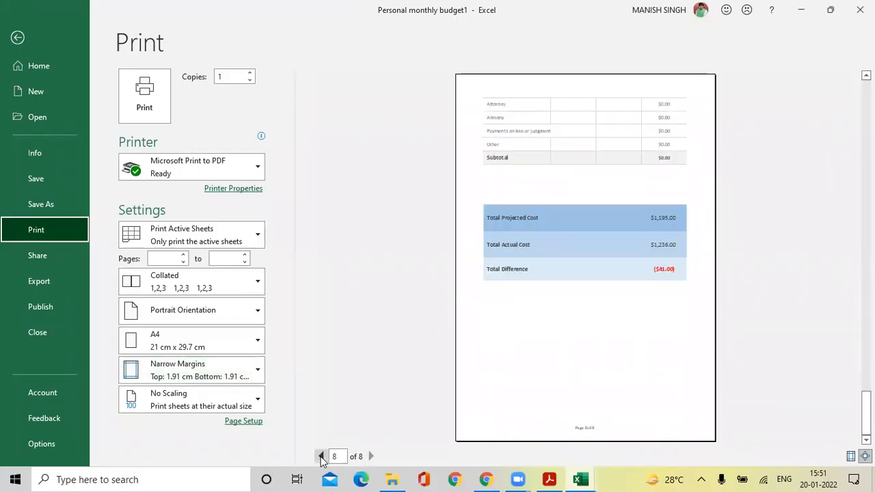
{"action": "left_click", "coordinate": [320, 456]}
{"action": "left_click", "coordinate": [320, 456]}
{"action": "left_click", "coordinate": [320, 456]}
{"action": "left_click", "coordinate": [320, 456]}
{"action": "left_click", "coordinate": [320, 456]}
{"action": "left_click", "coordinate": [320, 456]}
{"action": "left_click", "coordinate": [320, 456]}
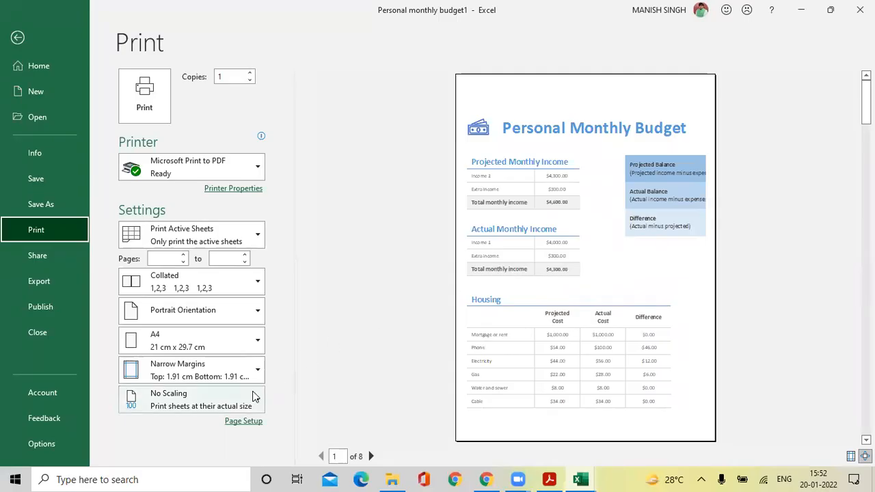
Compare Fit Sheet on One Page, Fit All Columns and Fit All Rows scaling options.
{"action": "left_click", "coordinate": [190, 404]}
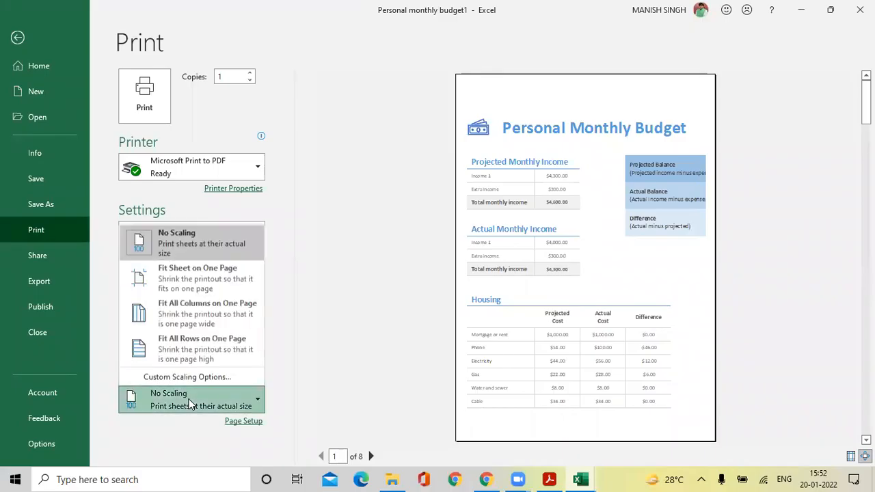
{"action": "left_click", "coordinate": [222, 271]}
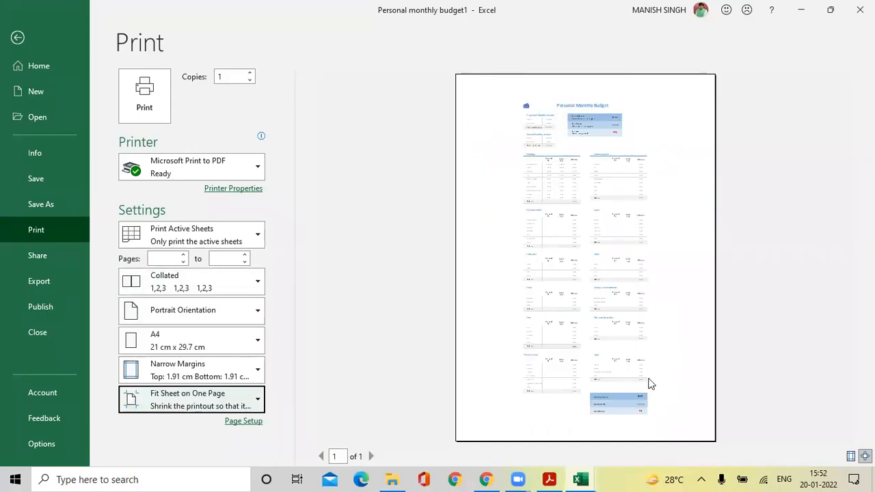
{"action": "left_click", "coordinate": [338, 456]}
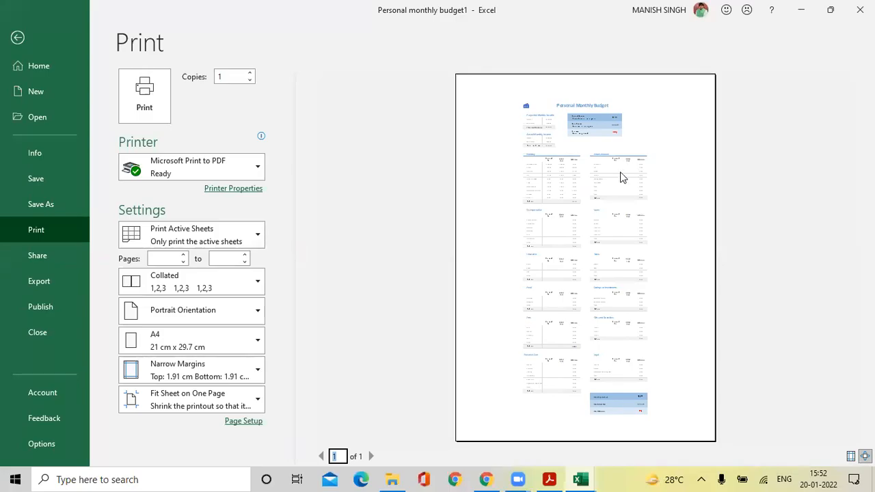
{"action": "left_click", "coordinate": [276, 382]}
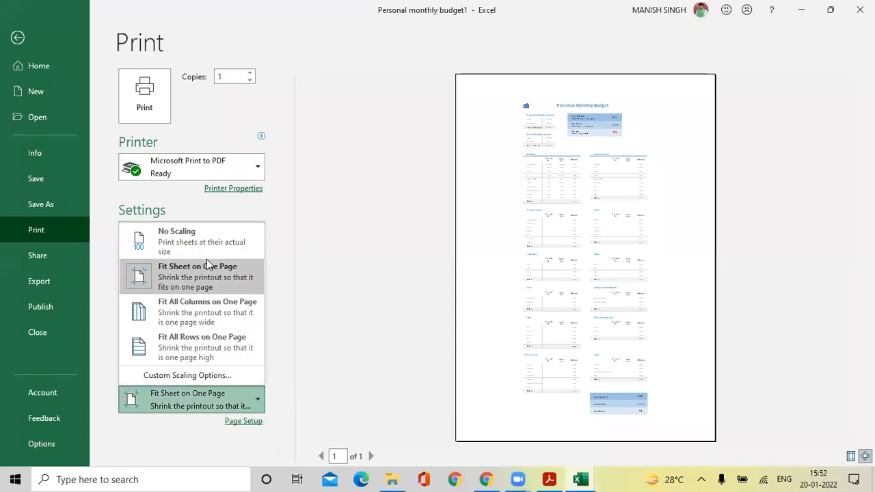
{"action": "left_click", "coordinate": [211, 305]}
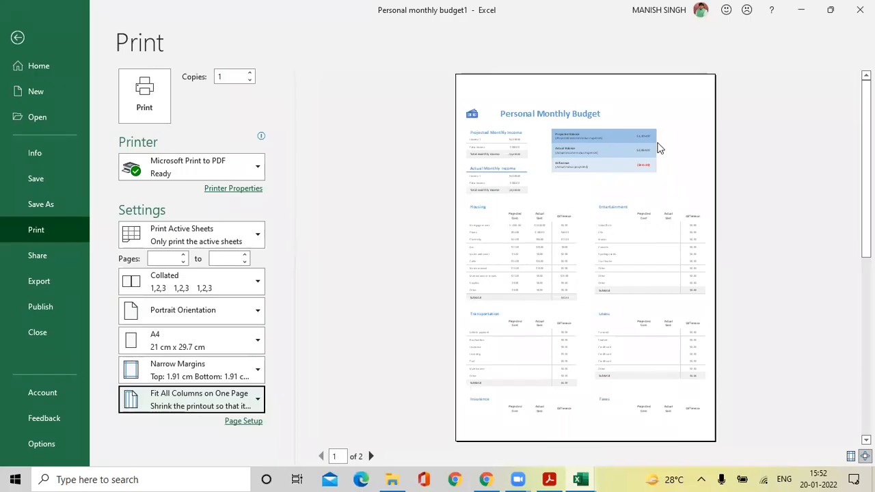
{"action": "left_click", "coordinate": [190, 407]}
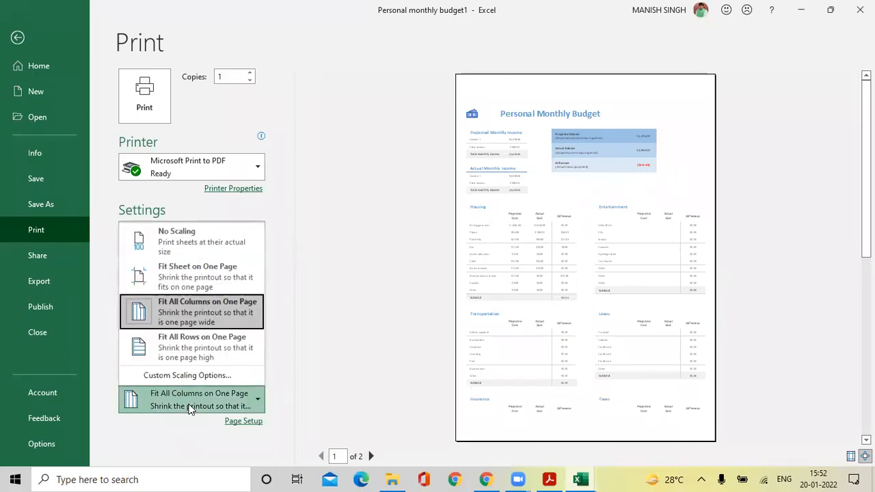
{"action": "left_click", "coordinate": [213, 350]}
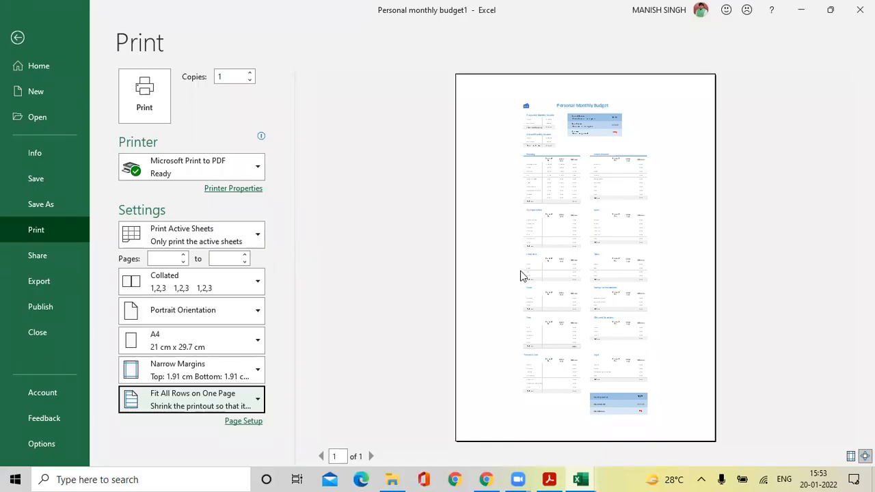
Settle on Fit All Columns on One Page and bring up Page Setup.
{"action": "left_click", "coordinate": [194, 395]}
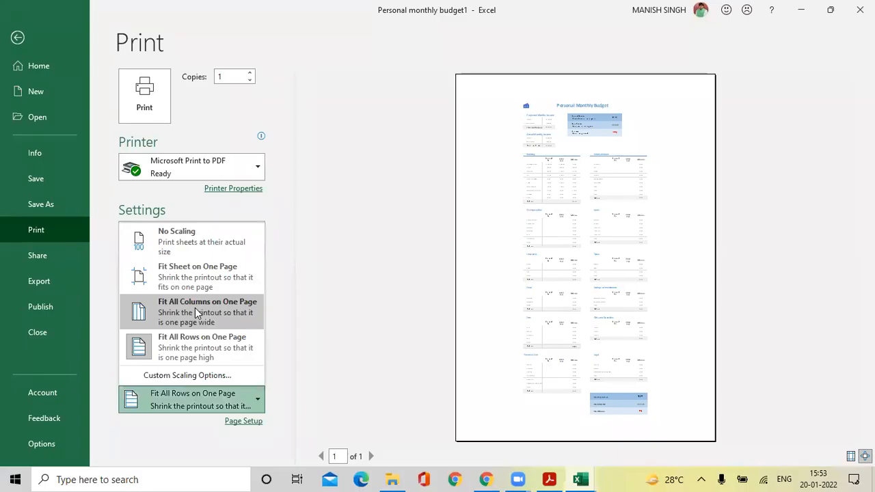
{"action": "left_click", "coordinate": [197, 312]}
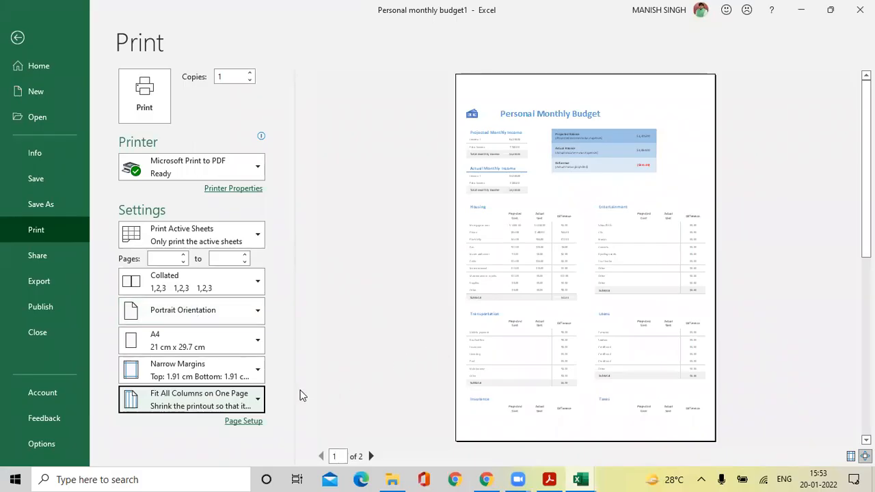
{"action": "left_click", "coordinate": [244, 420]}
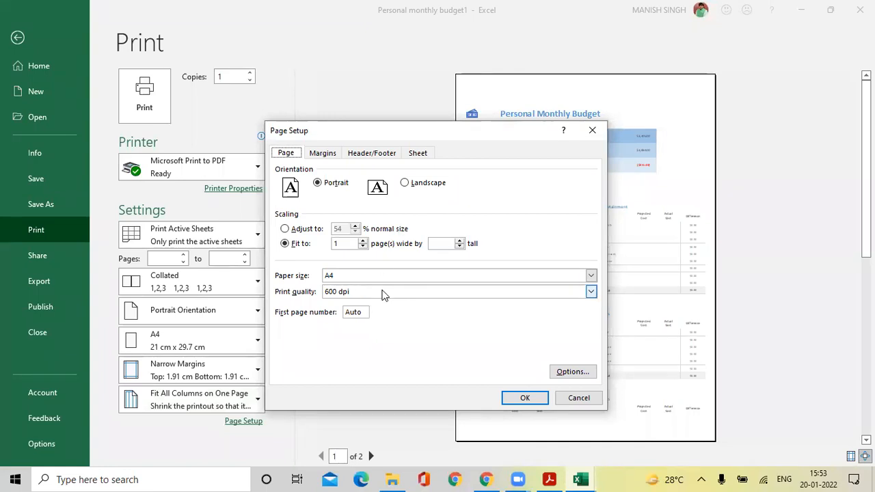
Review the Margins, Header/Footer and Sheet tabs of Page Setup, then close it unchanged.
{"action": "left_click", "coordinate": [337, 156]}
{"action": "left_click", "coordinate": [366, 155]}
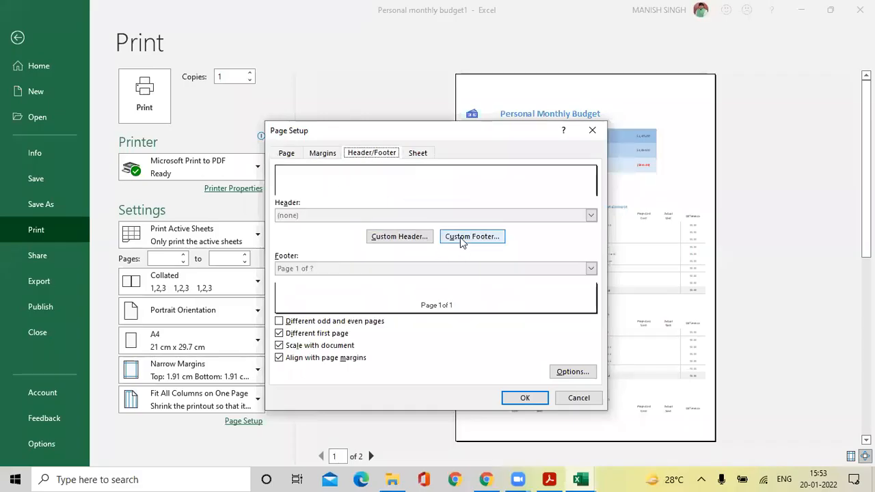
{"action": "left_click", "coordinate": [420, 154]}
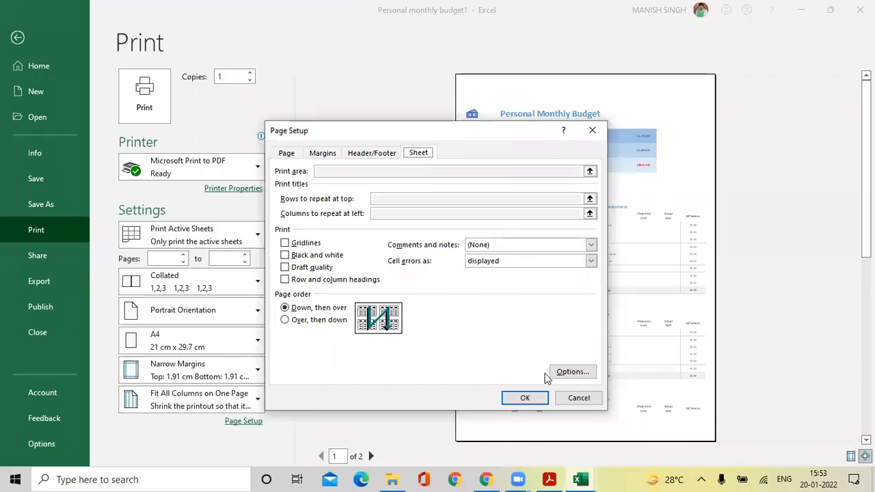
{"action": "left_click", "coordinate": [578, 398]}
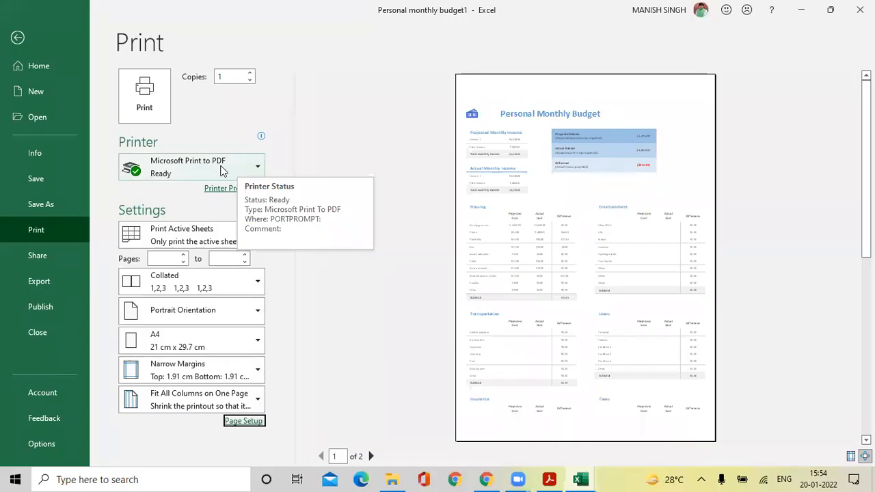
Print to PDF, choosing D:\Excel CC as the location with PDF file type.
{"action": "left_click", "coordinate": [146, 100]}
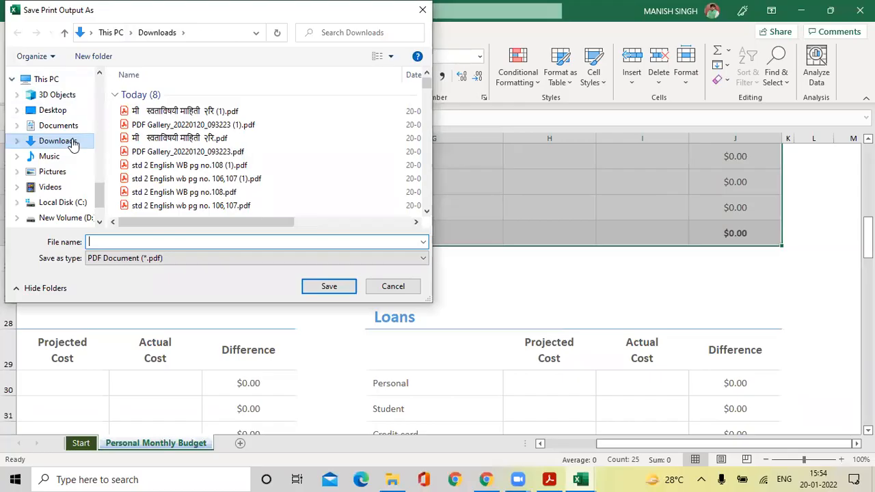
{"action": "scroll", "coordinate": [98, 193], "scroll_direction": "down", "scroll_amount": 2}
{"action": "left_click", "coordinate": [95, 181]}
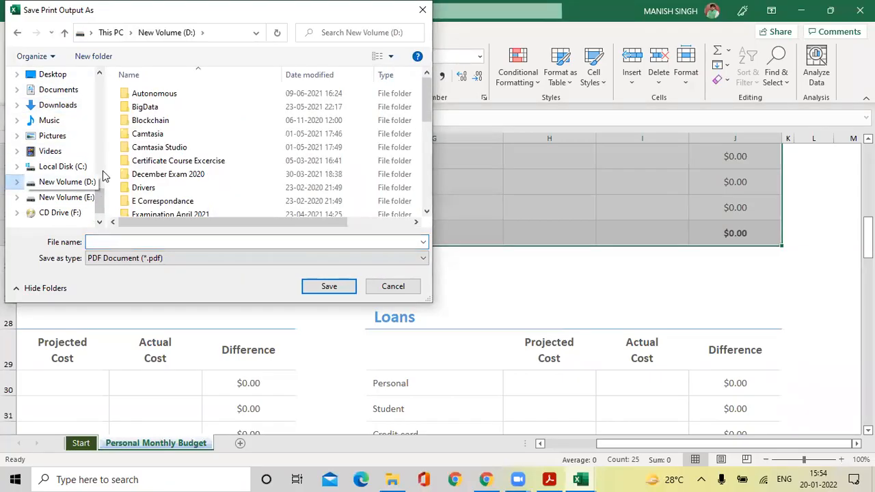
{"action": "scroll", "coordinate": [171, 185], "scroll_direction": "down", "scroll_amount": 1}
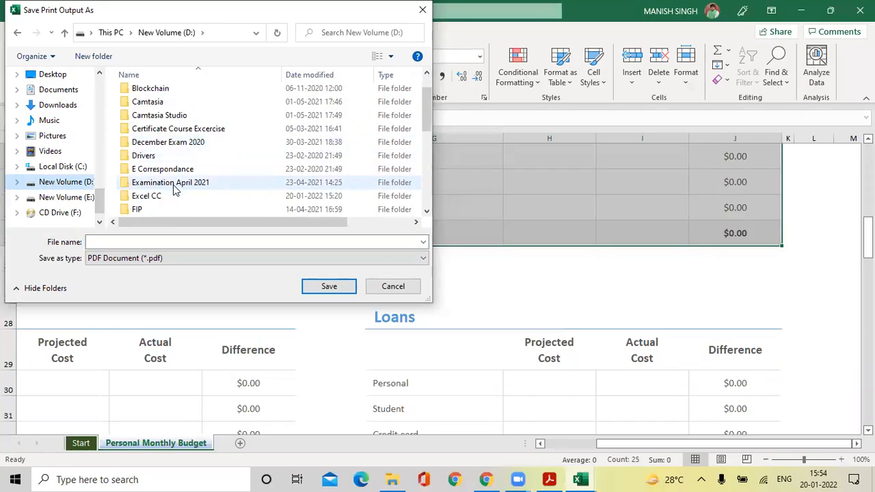
{"action": "left_click", "coordinate": [169, 197]}
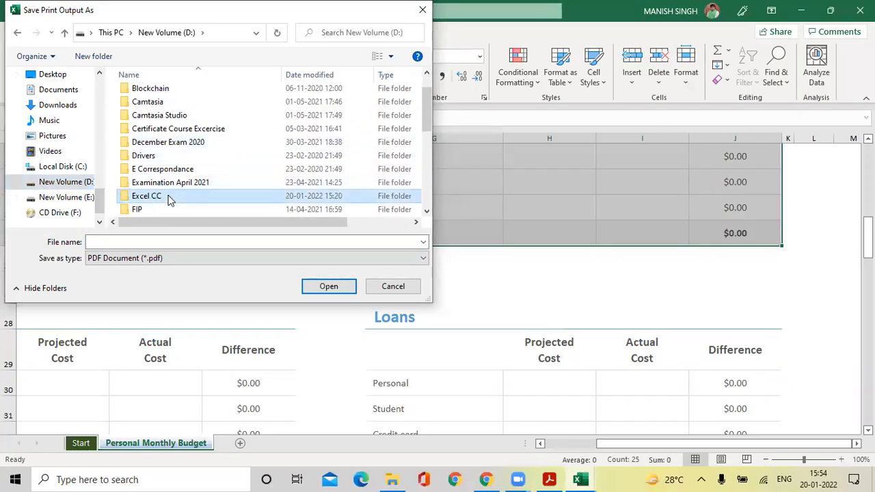
{"action": "double_click", "coordinate": [169, 198]}
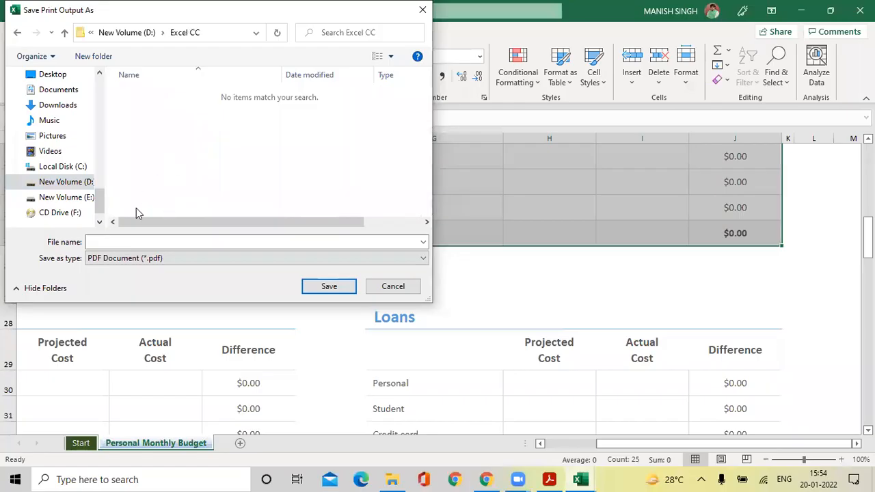
{"action": "left_click", "coordinate": [144, 260]}
{"action": "left_click", "coordinate": [140, 271]}
Name the output 'Personal Monthly Budget' and save the PDF.
{"action": "left_click", "coordinate": [128, 241]}
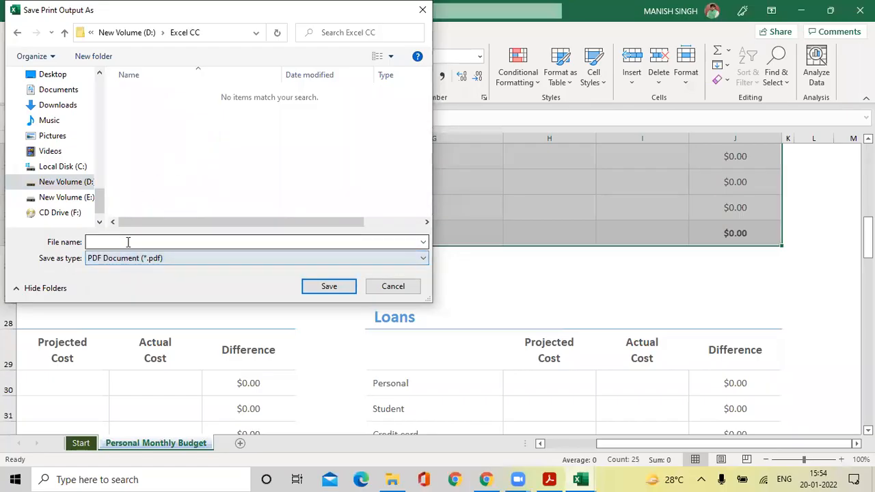
{"action": "type", "text": "Pes"}
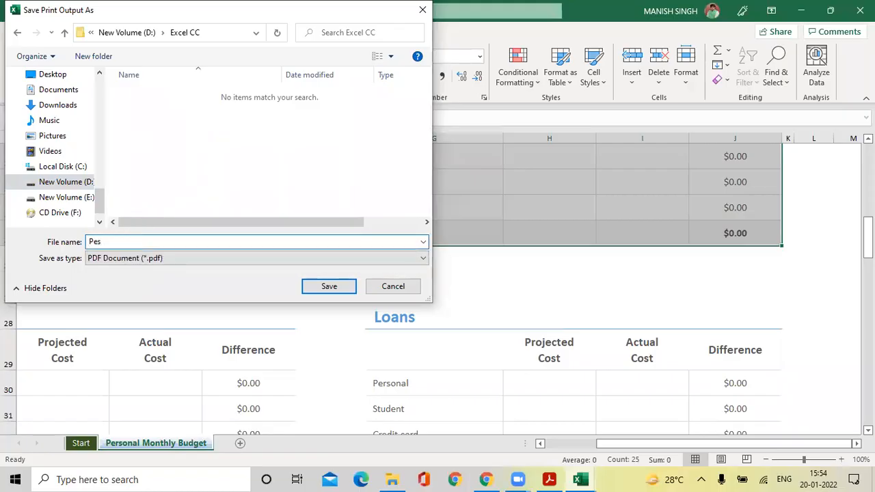
{"action": "key", "text": "BackSpace"}
{"action": "type", "text": "rsonal Monthly Budget"}
{"action": "left_click", "coordinate": [317, 288]}
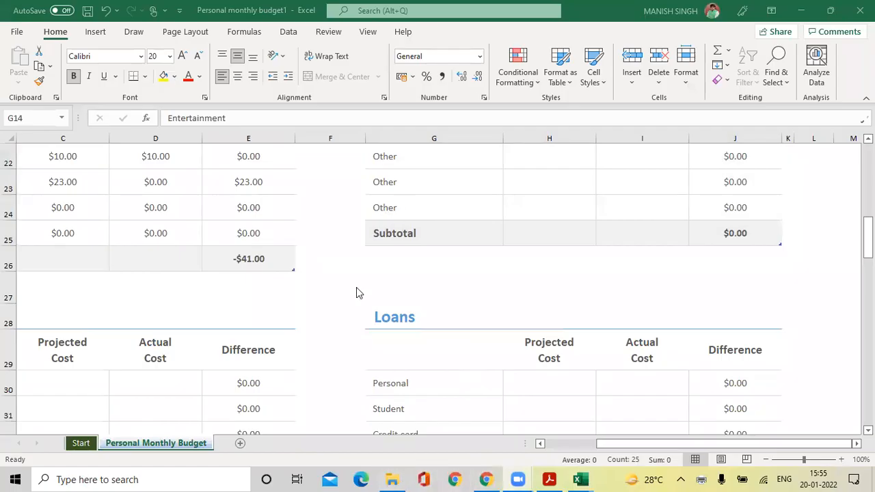
In File Explorer, go to D:\Excel CC and open Personal Monthly Budget.pdf.
{"action": "mouse_move", "coordinate": [400, 478]}
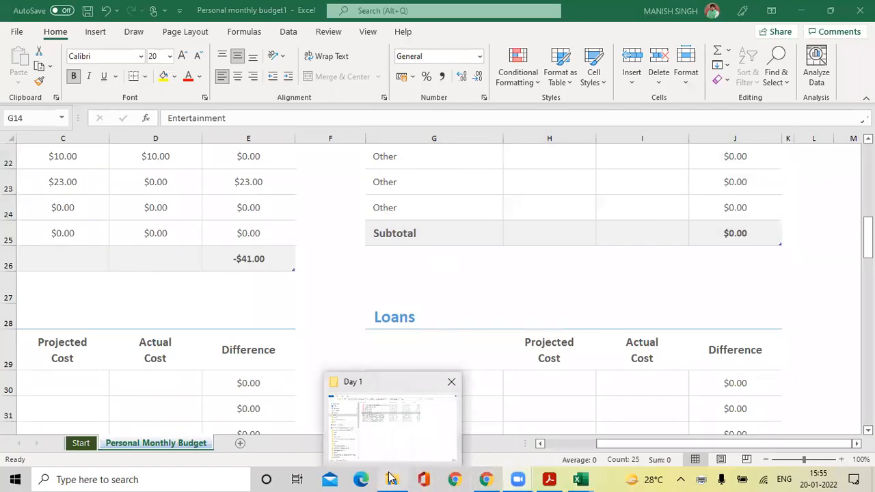
{"action": "left_click", "coordinate": [391, 478]}
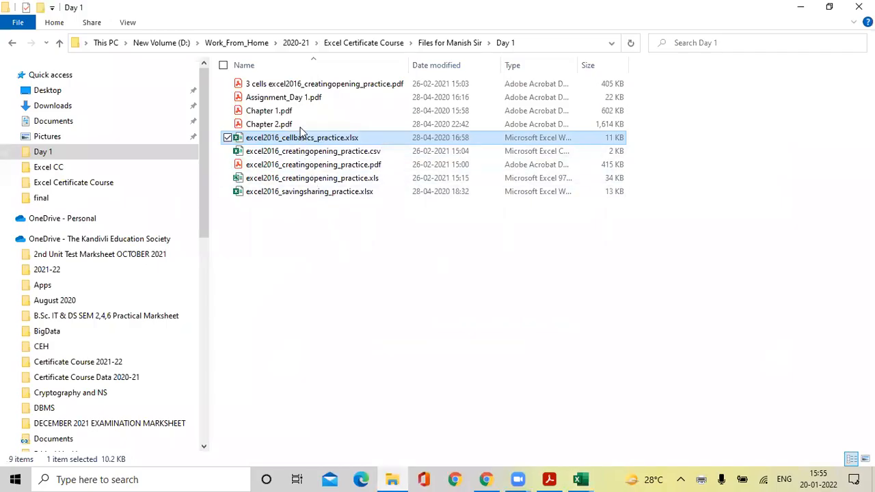
{"action": "left_click", "coordinate": [164, 44]}
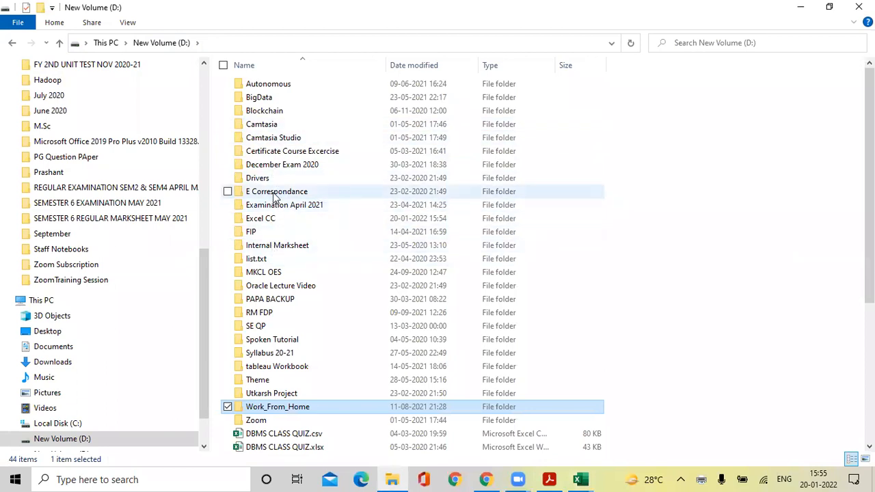
{"action": "double_click", "coordinate": [273, 219]}
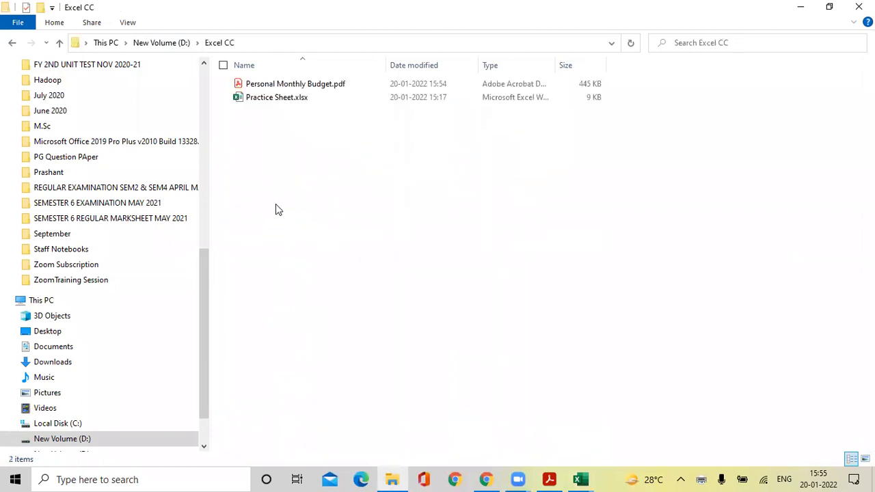
{"action": "left_click", "coordinate": [307, 85]}
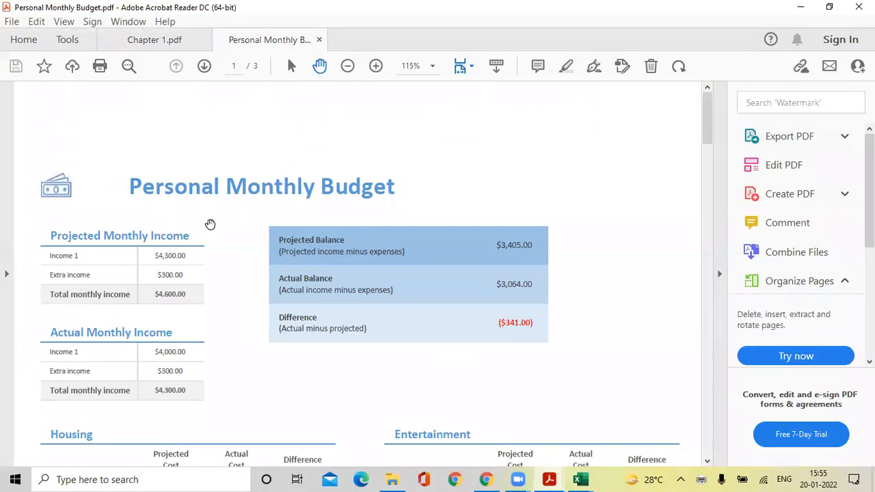
Scroll through the three pages of Personal Monthly Budget.pdf in Acrobat Reader.
{"action": "scroll", "coordinate": [210, 223], "scroll_direction": "down", "scroll_amount": 1}
{"action": "scroll", "coordinate": [210, 224], "scroll_direction": "down", "scroll_amount": 2}
{"action": "scroll", "coordinate": [210, 223], "scroll_direction": "up", "scroll_amount": 3}
{"action": "scroll", "coordinate": [210, 224], "scroll_direction": "down", "scroll_amount": 1}
{"action": "scroll", "coordinate": [210, 223], "scroll_direction": "down", "scroll_amount": 18}
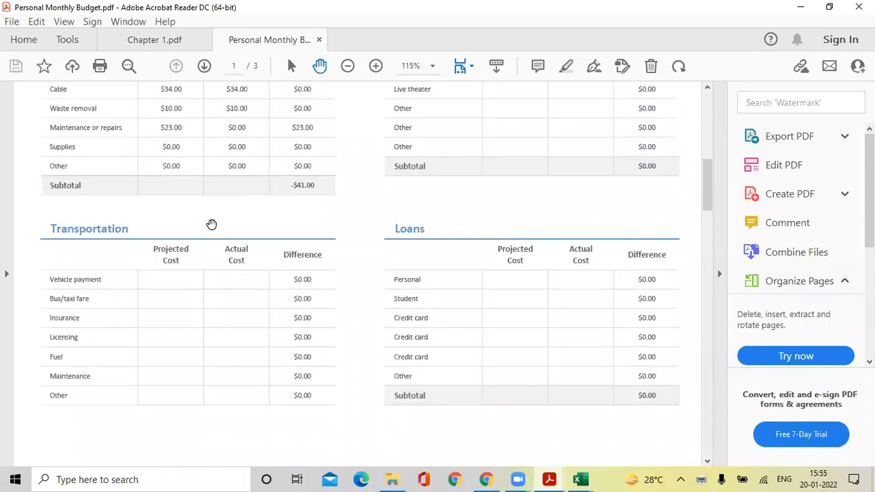
{"action": "scroll", "coordinate": [211, 225], "scroll_direction": "down", "scroll_amount": 20}
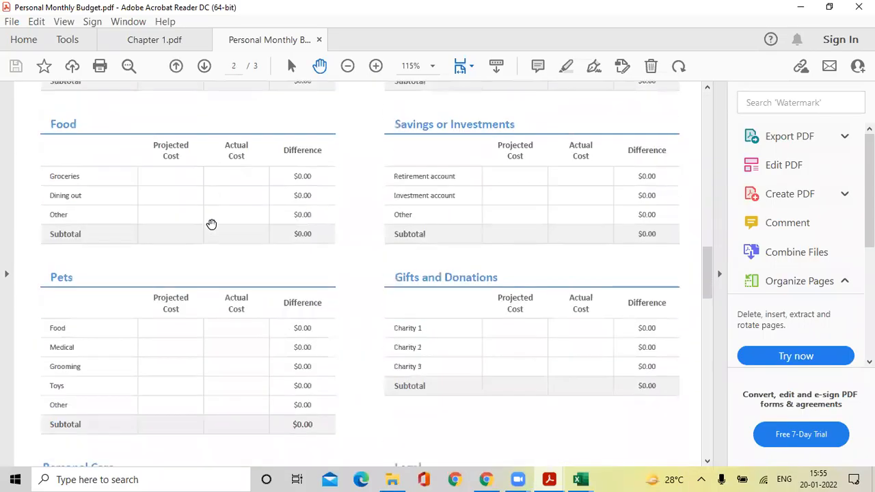
{"action": "scroll", "coordinate": [211, 225], "scroll_direction": "down", "scroll_amount": 15}
{"action": "scroll", "coordinate": [379, 264], "scroll_direction": "up", "scroll_amount": 1}
{"action": "scroll", "coordinate": [378, 263], "scroll_direction": "up", "scroll_amount": 20}
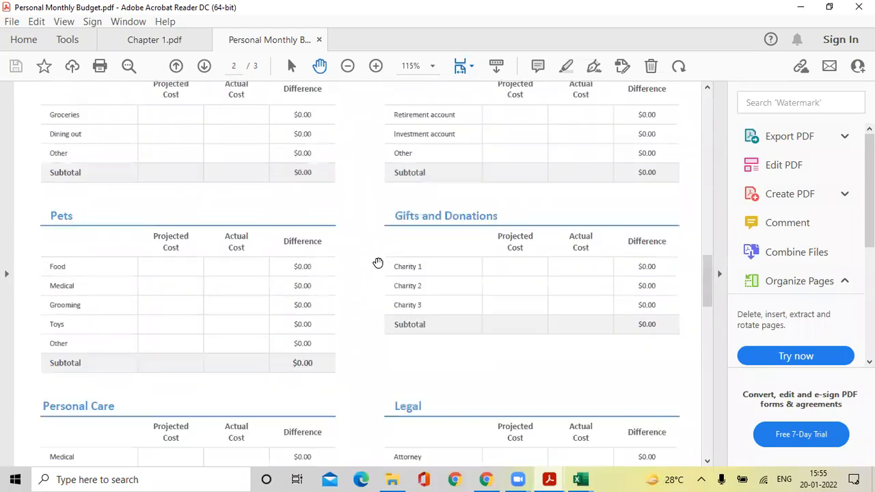
{"action": "scroll", "coordinate": [378, 263], "scroll_direction": "up", "scroll_amount": 20}
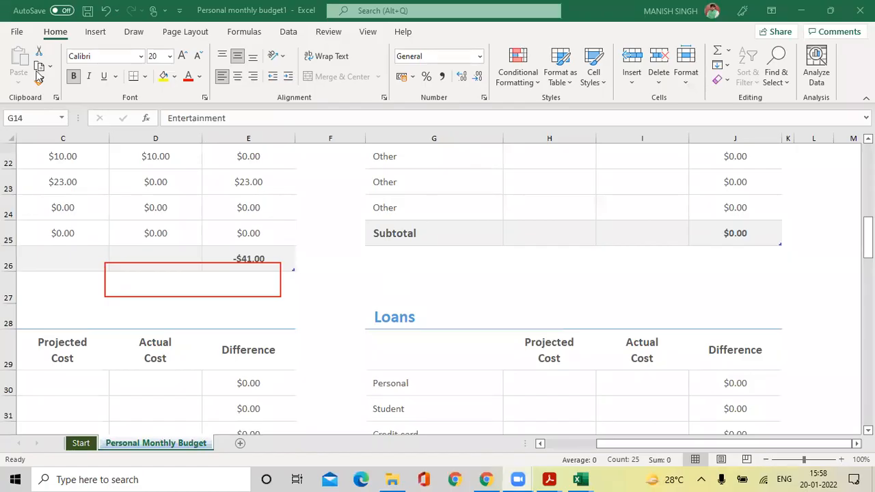
Open Excel's File Home page, check the Pinned tab, then return to Recent workbooks.
{"action": "left_click", "coordinate": [17, 32]}
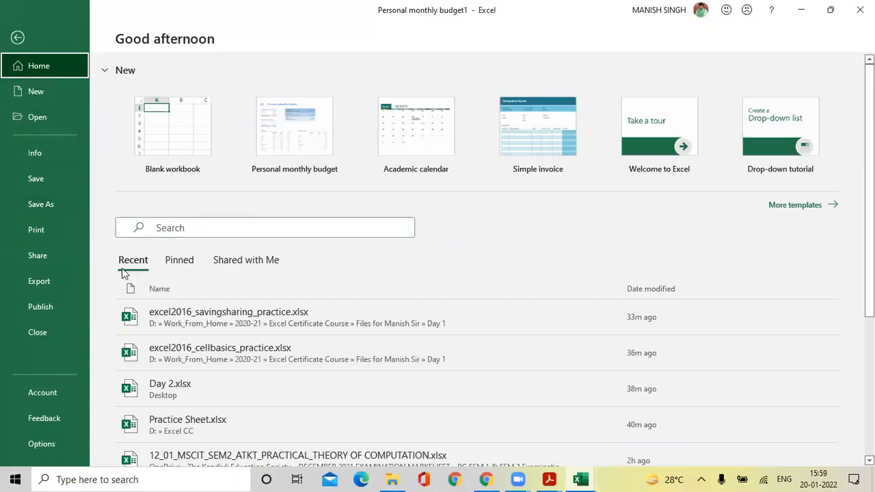
{"action": "left_click", "coordinate": [181, 264]}
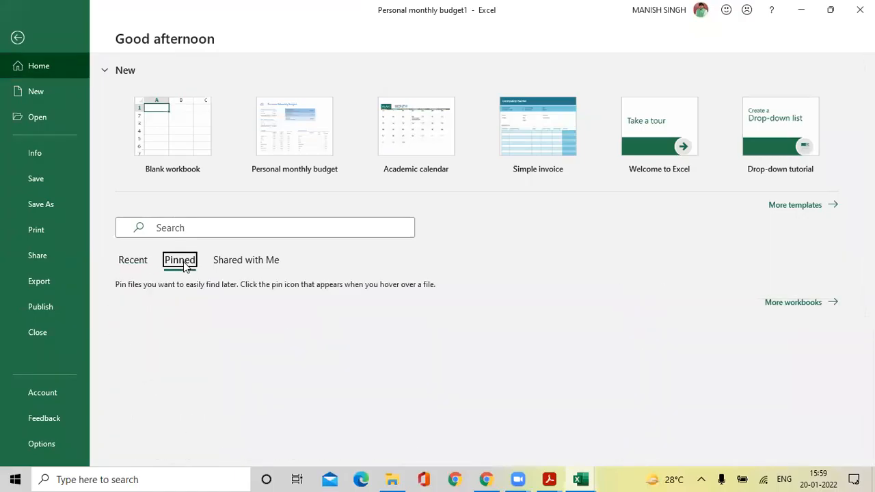
{"action": "left_click", "coordinate": [136, 265]}
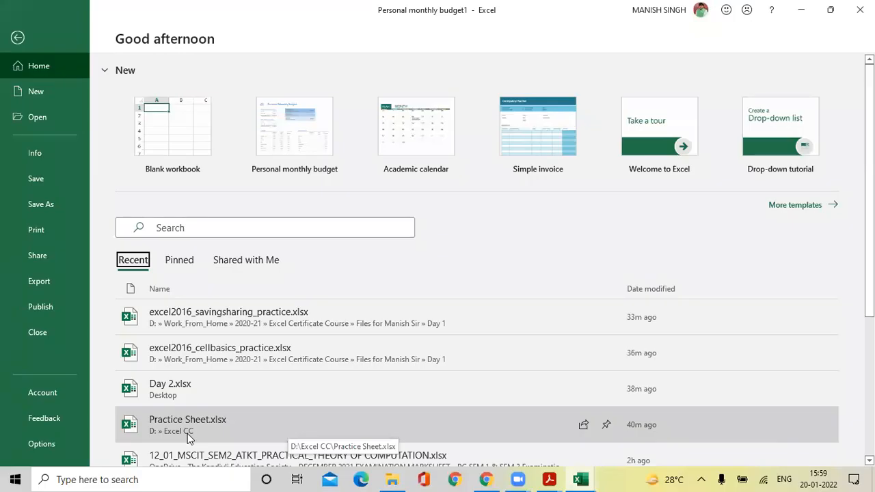
Pin Practice Sheet.xlsx to the list and view the Pinned workbooks.
{"action": "right_click", "coordinate": [258, 426]}
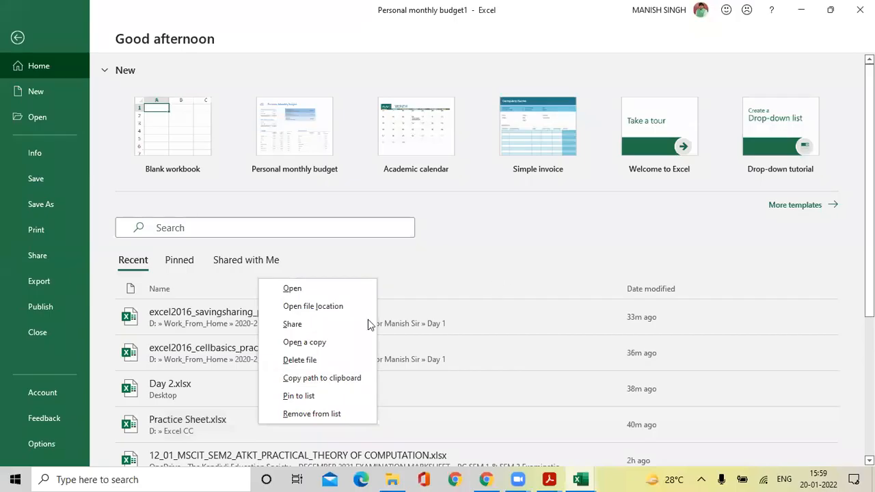
{"action": "key", "text": "Escape"}
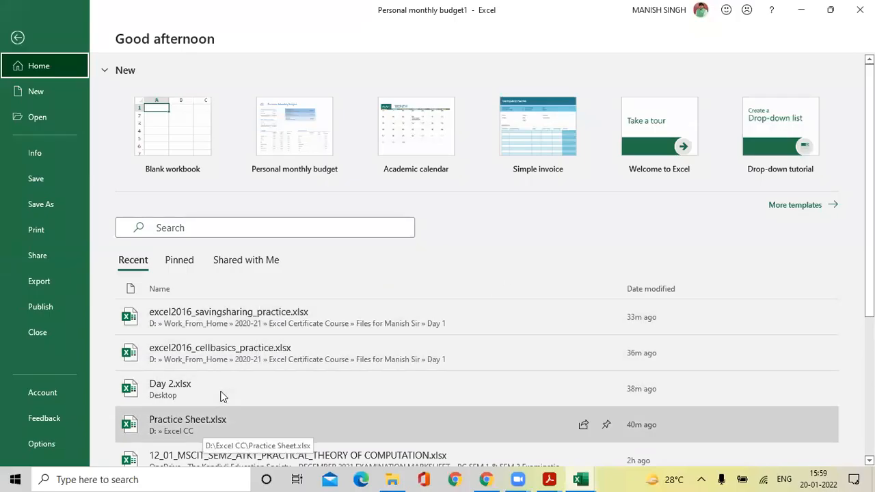
{"action": "right_click", "coordinate": [220, 396]}
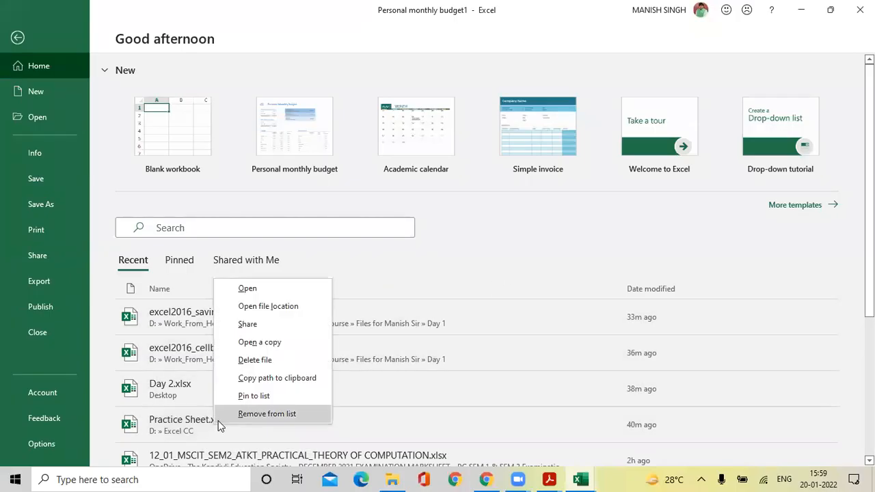
{"action": "left_click", "coordinate": [253, 397]}
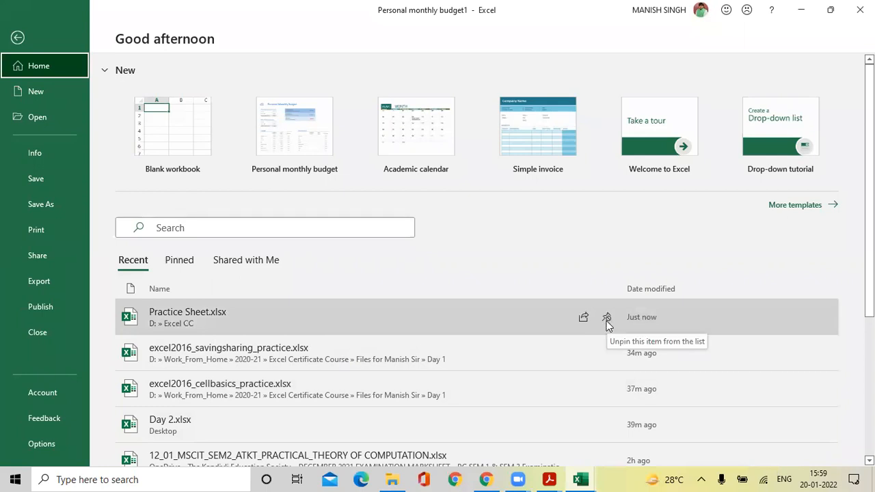
{"action": "left_click", "coordinate": [177, 264]}
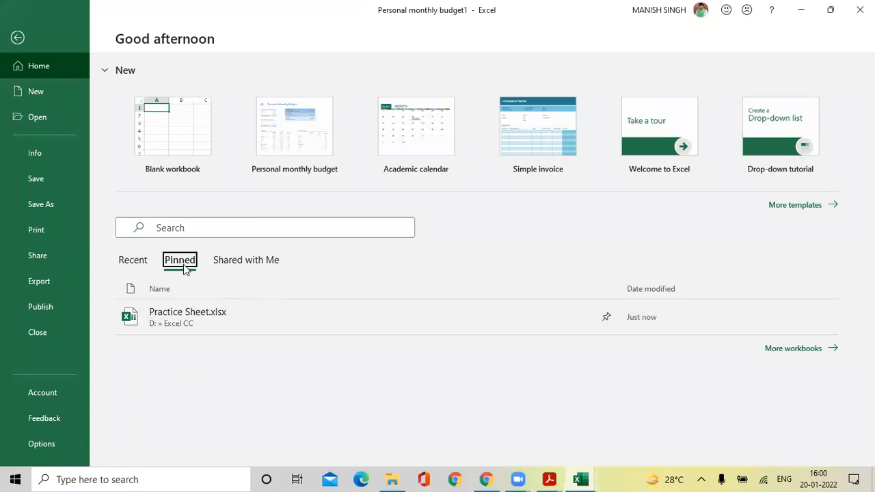
Unpin Practice Sheet.xlsx from the Pinned list and go back to Recent workbooks.
{"action": "right_click", "coordinate": [185, 323]}
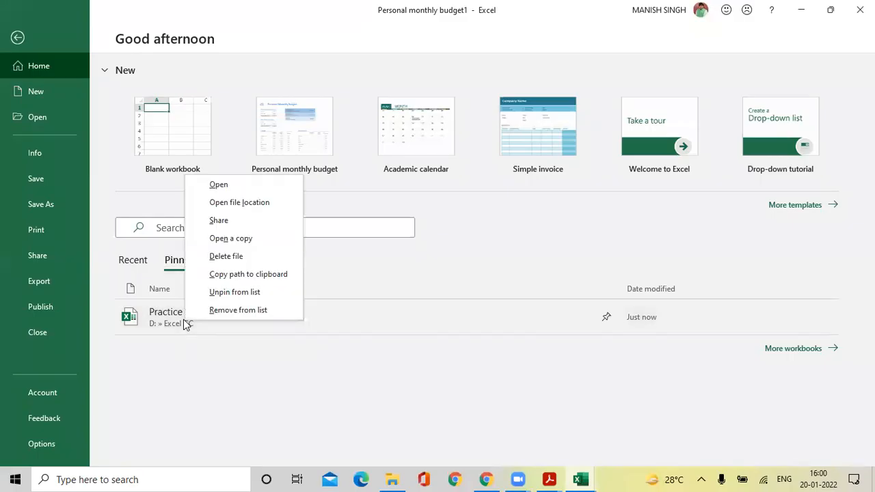
{"action": "left_click", "coordinate": [213, 294]}
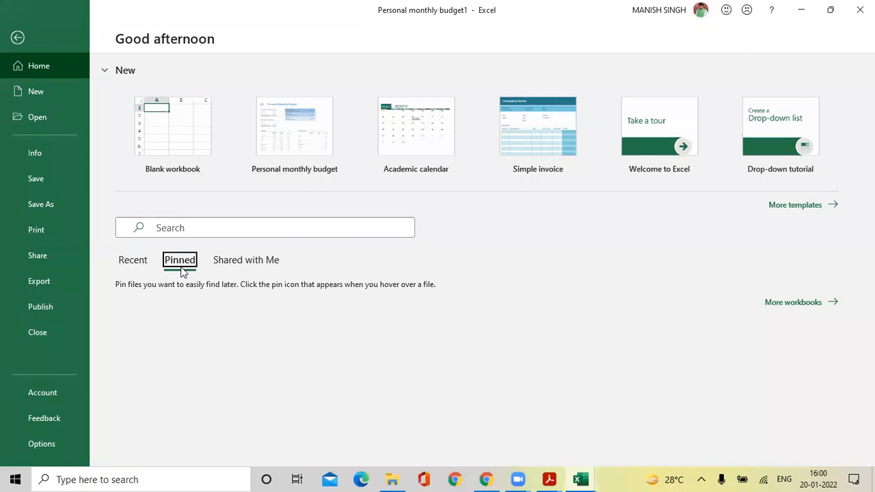
{"action": "left_click", "coordinate": [126, 266]}
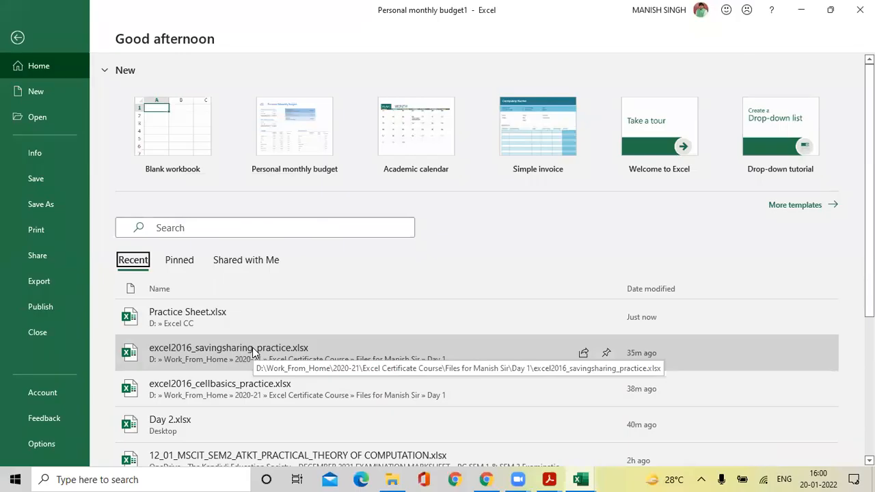
Pin Practice Sheet.xlsx back onto the recent workbooks list.
{"action": "right_click", "coordinate": [202, 317]}
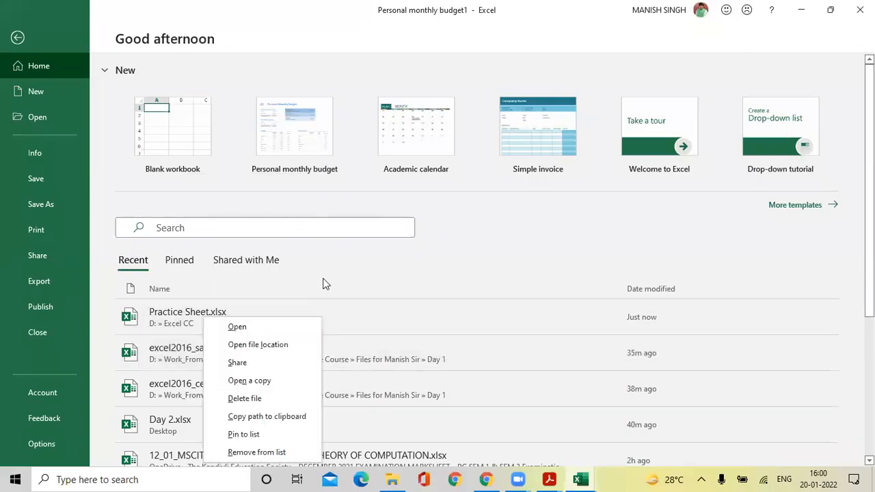
{"action": "key", "text": "Escape"}
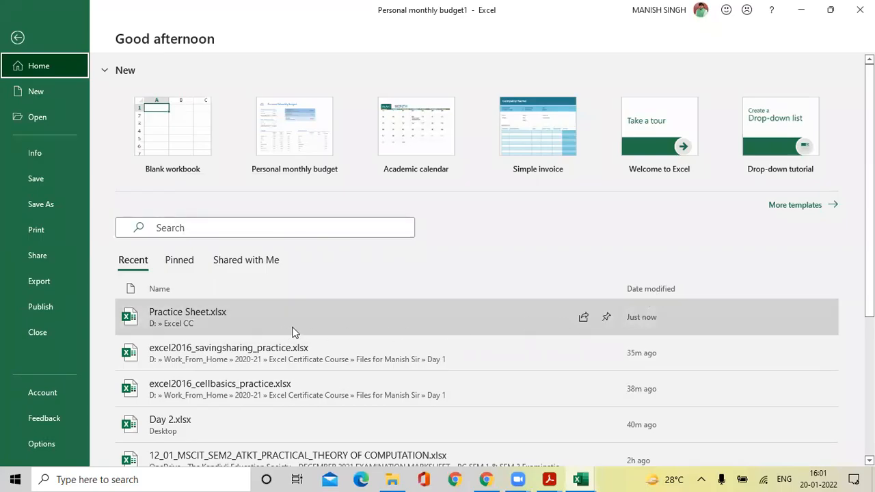
{"action": "left_click", "coordinate": [607, 320]}
{"action": "scroll", "coordinate": [607, 321], "scroll_direction": "down", "scroll_amount": 3}
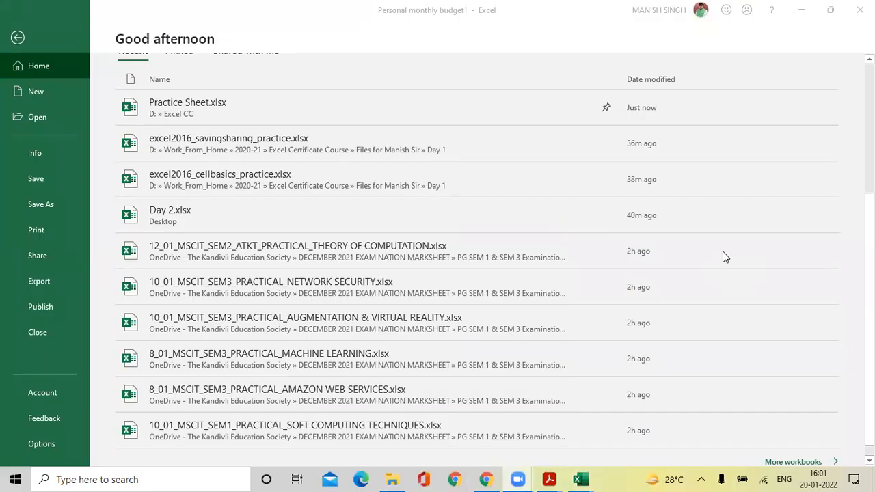
{"action": "scroll", "coordinate": [725, 256], "scroll_direction": "up", "scroll_amount": 3}
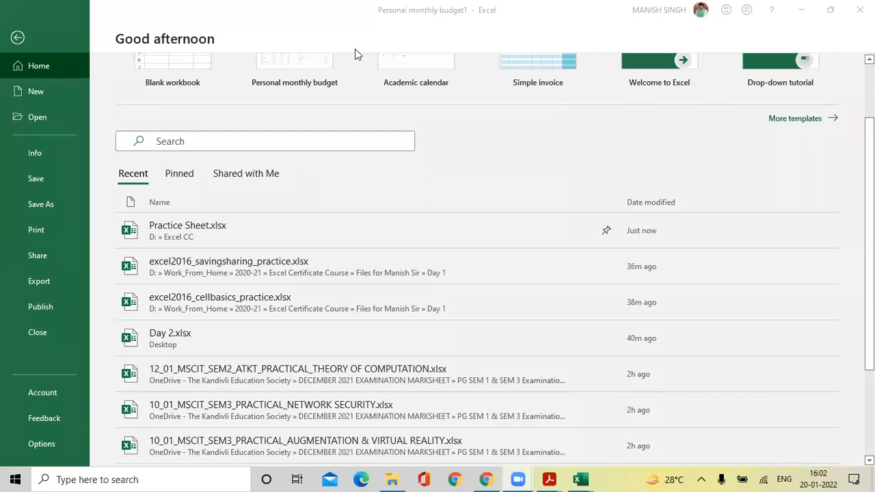
{"action": "left_click_drag", "start_coordinate": [14, 247], "coordinate": [58, 262]}
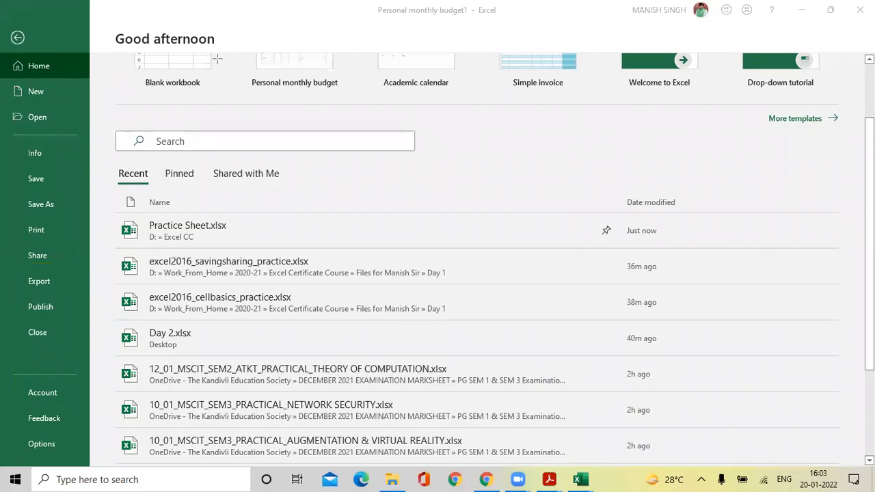
Share Personal monthly budget1 by attaching an Excel Workbook copy to a new e-mail.
{"action": "left_click", "coordinate": [34, 257]}
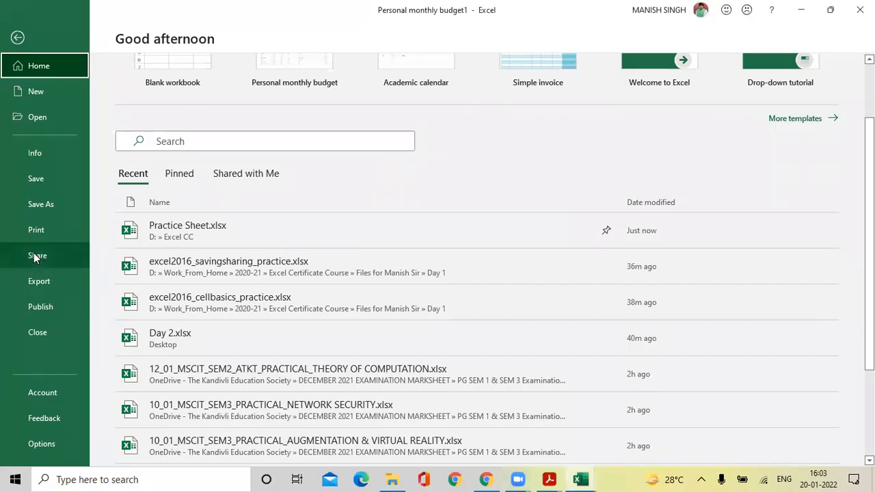
{"action": "left_click", "coordinate": [33, 254]}
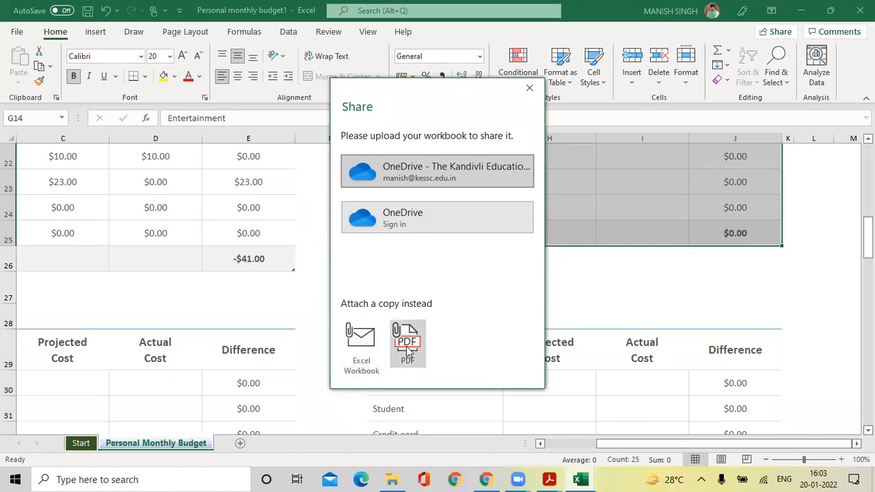
{"action": "left_click", "coordinate": [357, 348]}
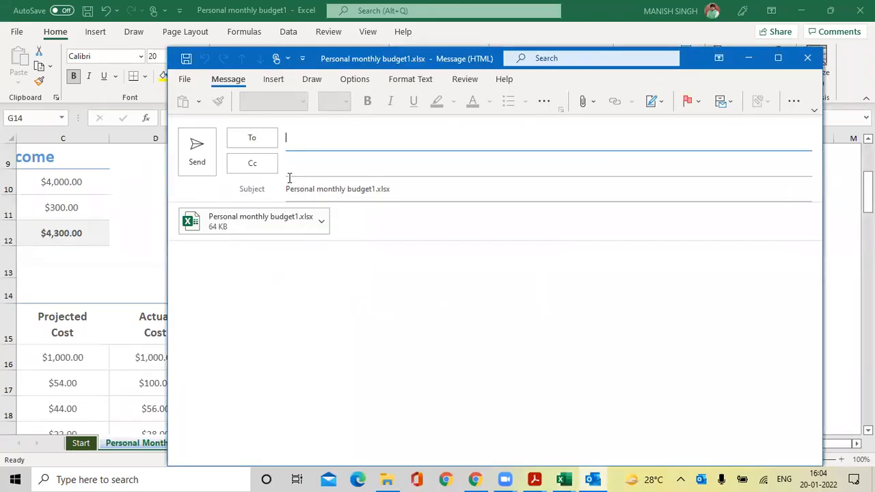
Address the budget e-mail by entering the recipient's e-mail address and accepting the suggestion.
{"action": "left_click", "coordinate": [303, 139]}
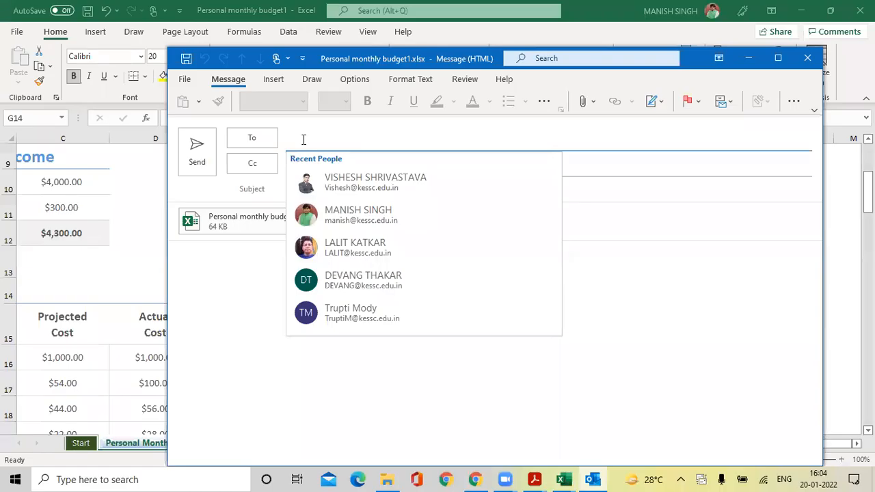
{"action": "left_click", "coordinate": [497, 360]}
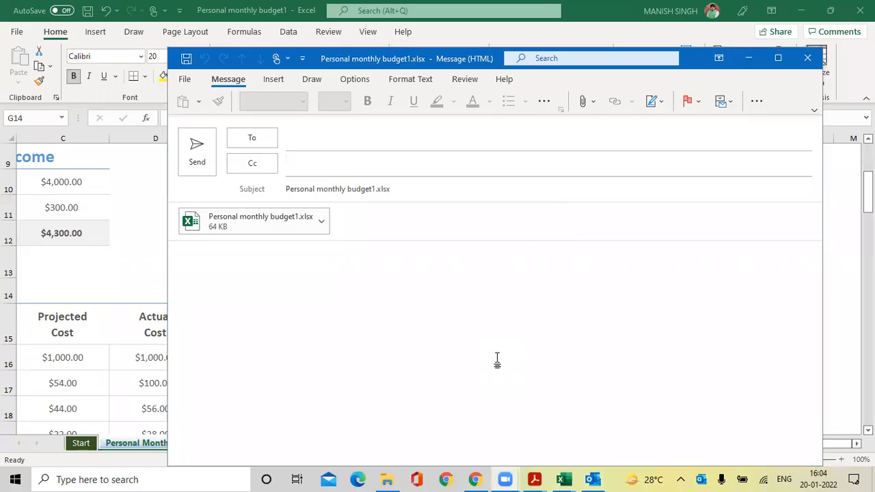
{"action": "left_click", "coordinate": [343, 145]}
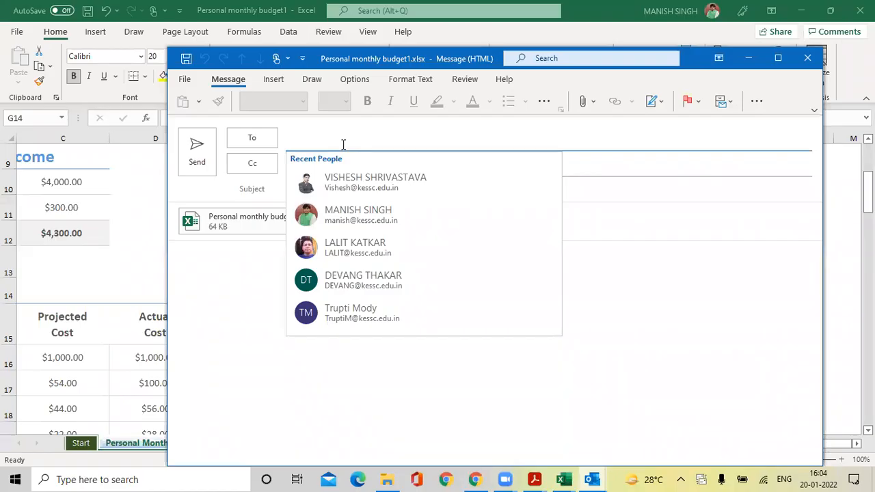
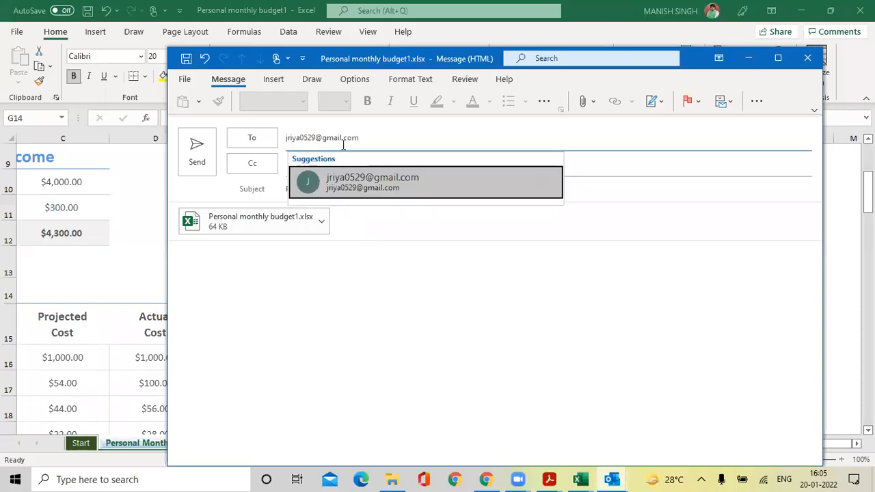
{"action": "left_click", "coordinate": [377, 193]}
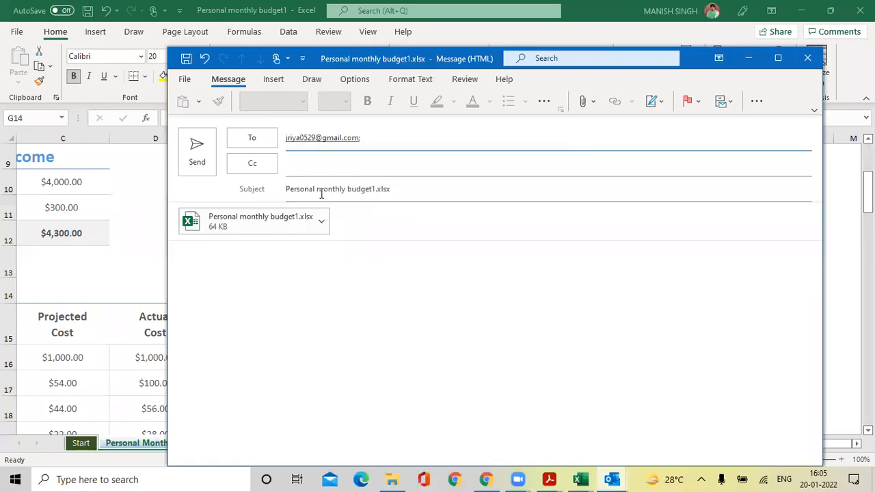
Write 'PFA' in the message body and send the e-mail.
{"action": "left_click", "coordinate": [257, 246]}
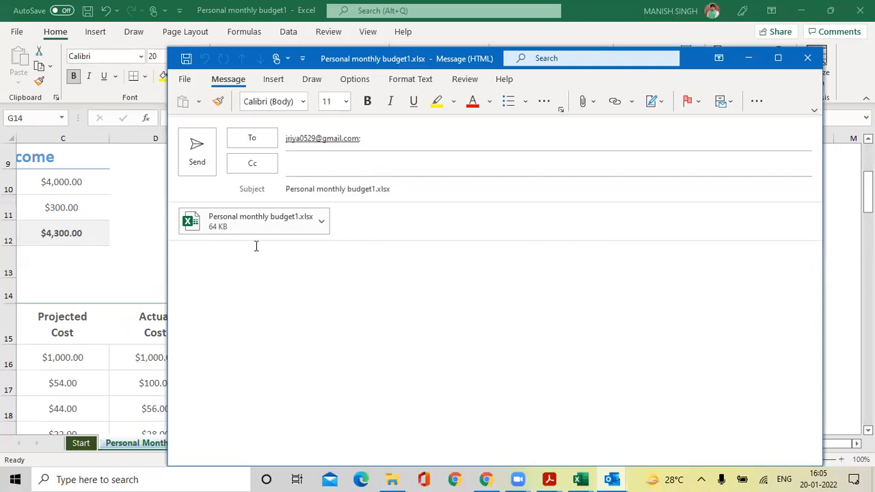
{"action": "type", "text": "PFA"}
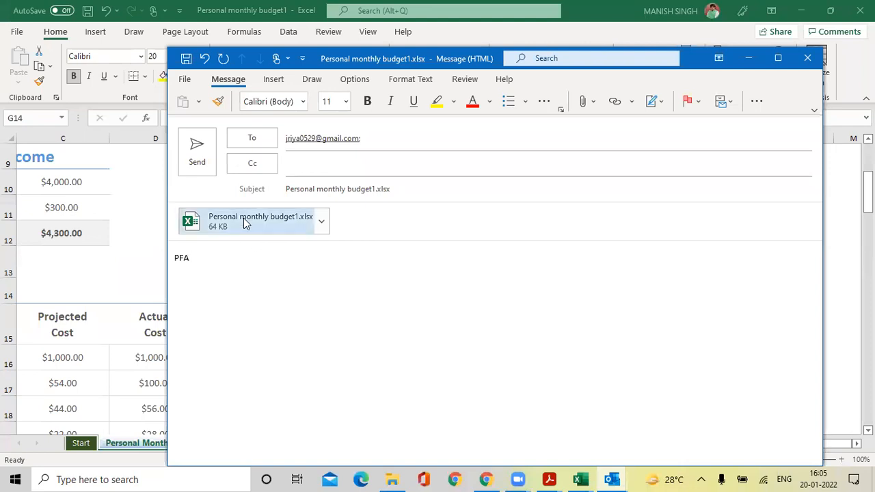
{"action": "left_click", "coordinate": [196, 158]}
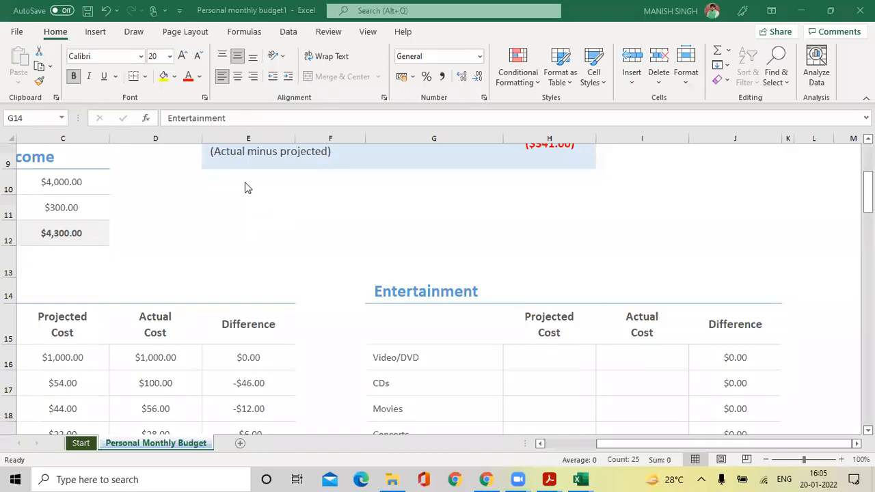
Browse the Shared with Me list on Excel's Home page, e.g. REVISED DATA 25TH JANUARY.xlsx.
{"action": "left_click", "coordinate": [19, 33]}
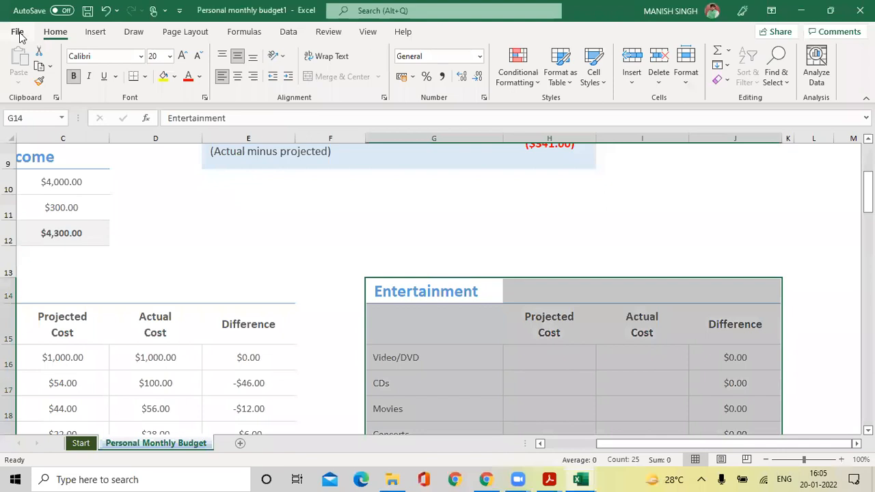
{"action": "left_click", "coordinate": [18, 33]}
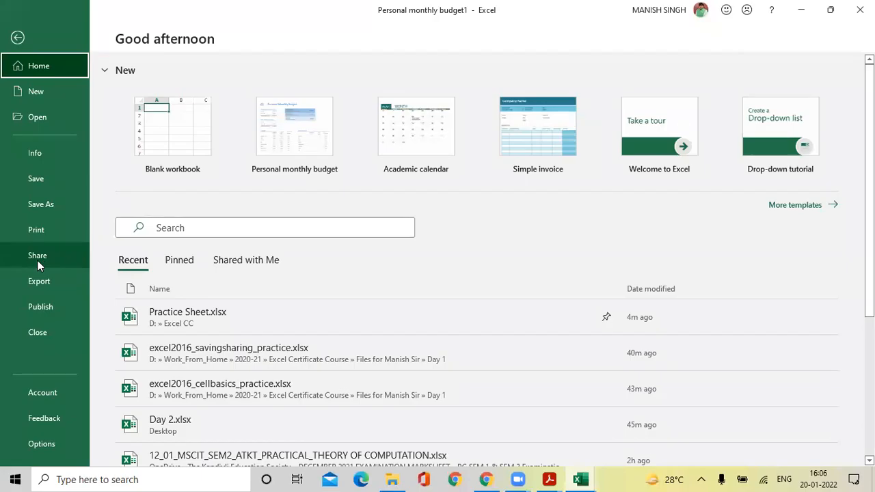
{"action": "left_click", "coordinate": [253, 265]}
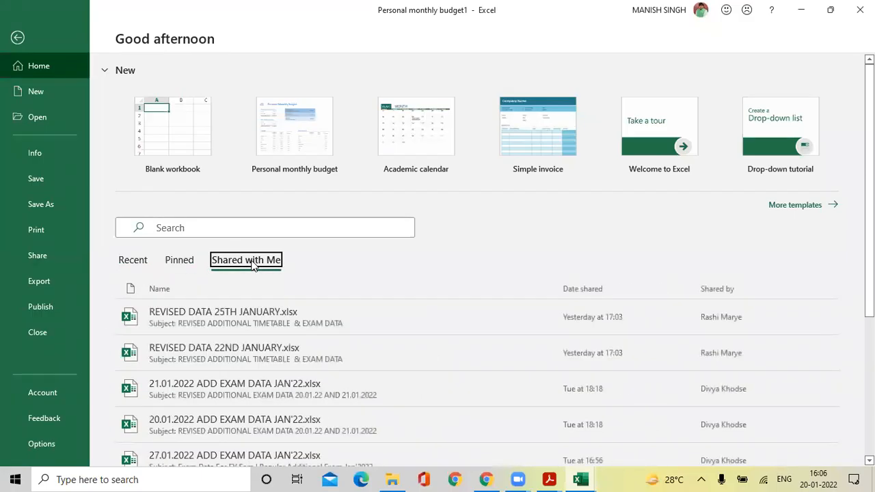
{"action": "scroll", "coordinate": [301, 366], "scroll_direction": "down", "scroll_amount": 3}
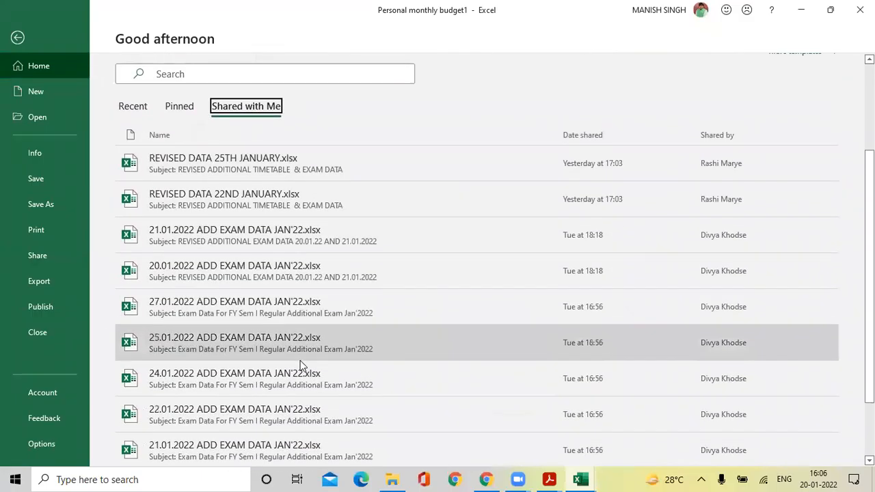
{"action": "scroll", "coordinate": [301, 365], "scroll_direction": "down", "scroll_amount": 2}
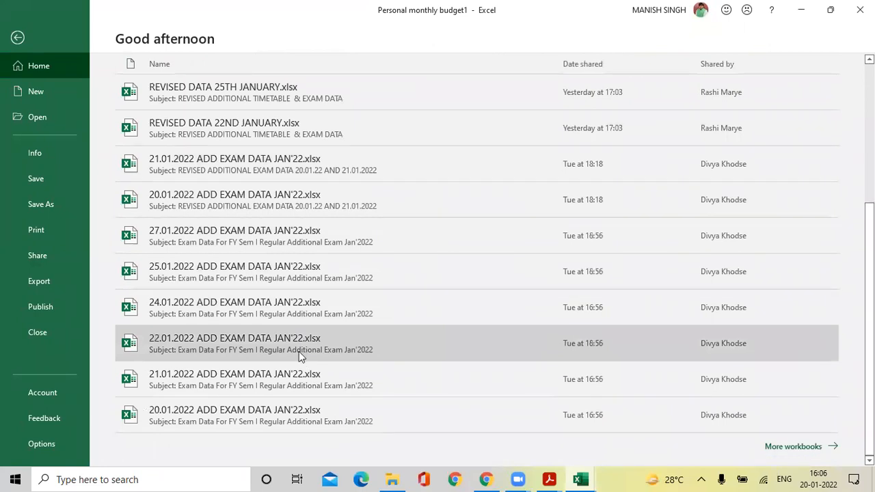
{"action": "scroll", "coordinate": [299, 362], "scroll_direction": "up", "scroll_amount": 3}
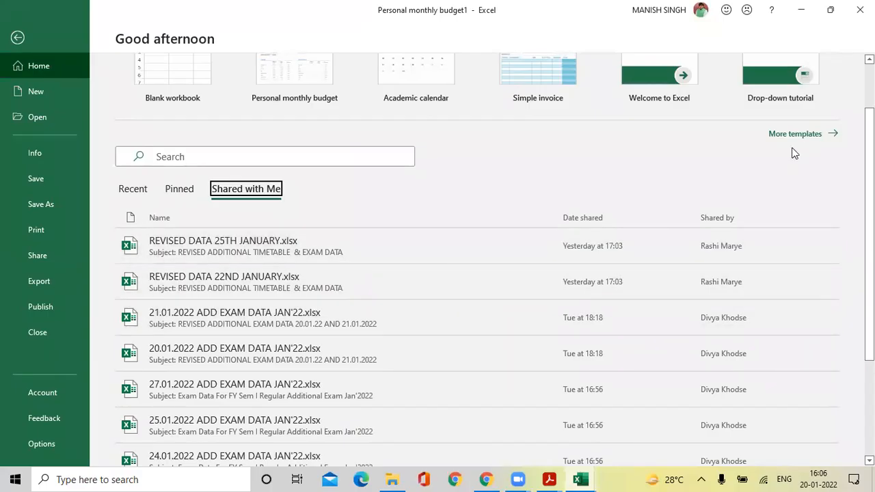
Choose Export > Create PDF/XPS Document for the Personal monthly budget1 workbook.
{"action": "left_click", "coordinate": [31, 254]}
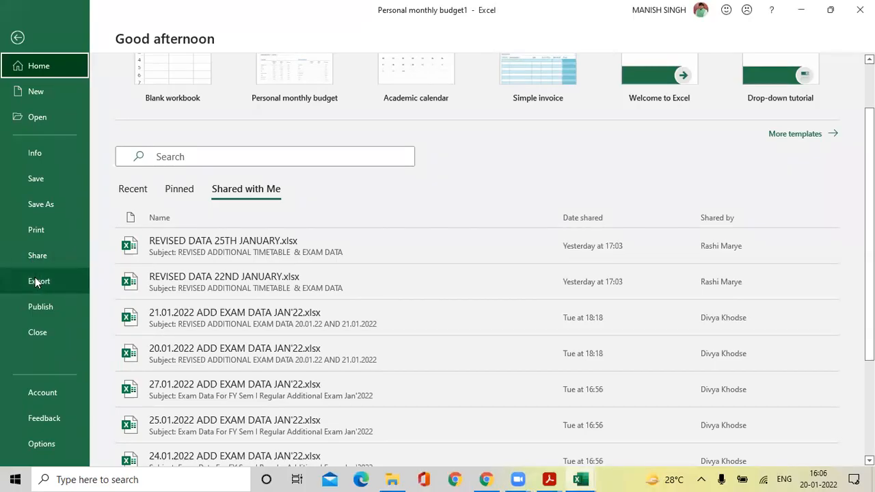
{"action": "left_click", "coordinate": [36, 282]}
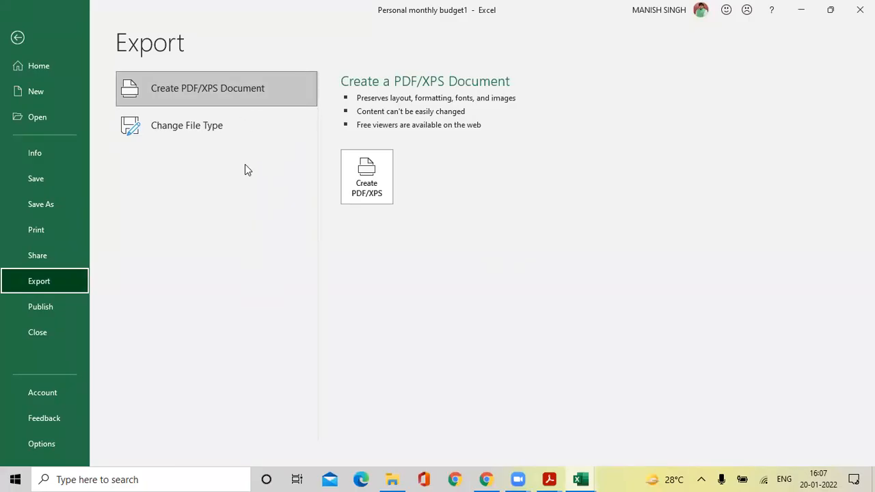
{"action": "left_click", "coordinate": [255, 98]}
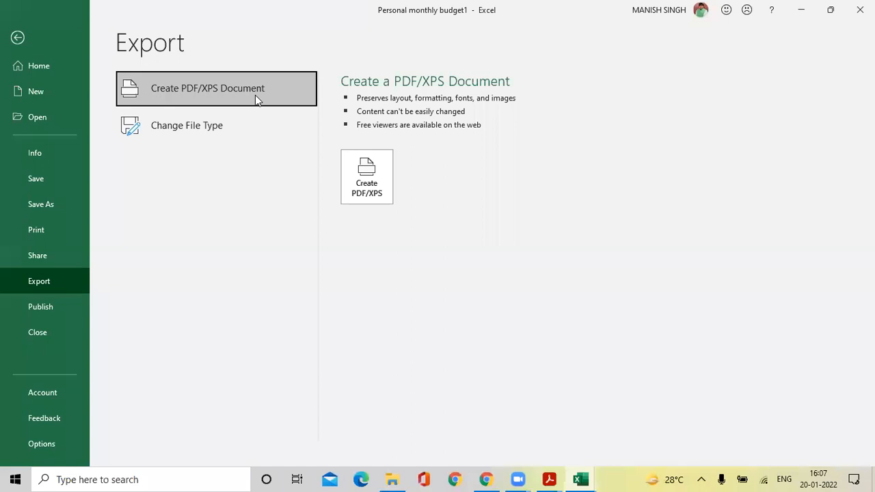
Open the Publish as PDF or XPS dialog and show its Save as type list.
{"action": "left_click", "coordinate": [361, 181]}
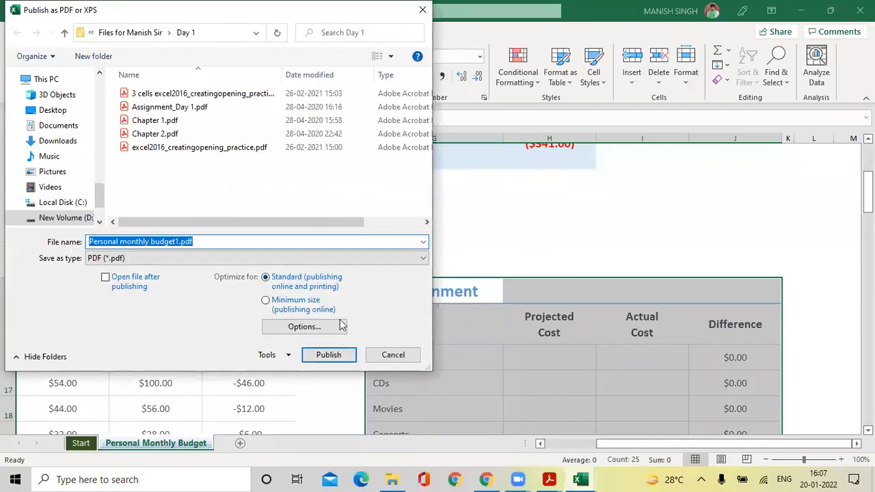
{"action": "left_click", "coordinate": [120, 257]}
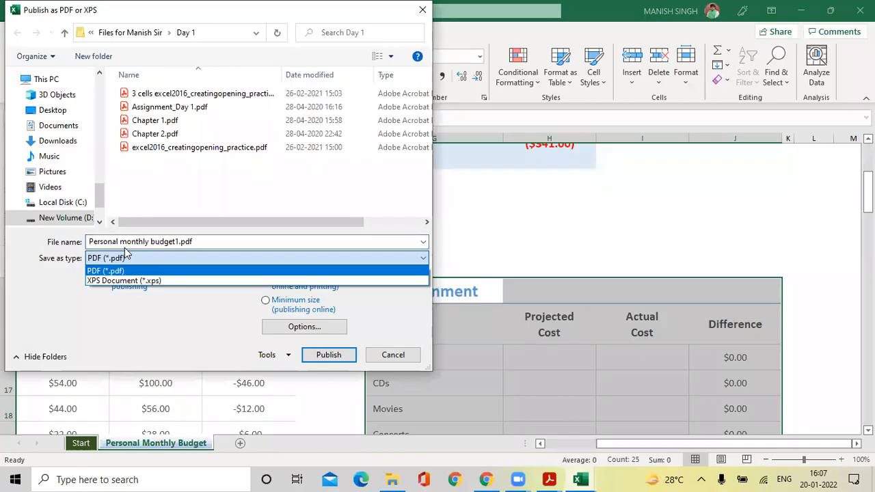
{"action": "left_click", "coordinate": [69, 296]}
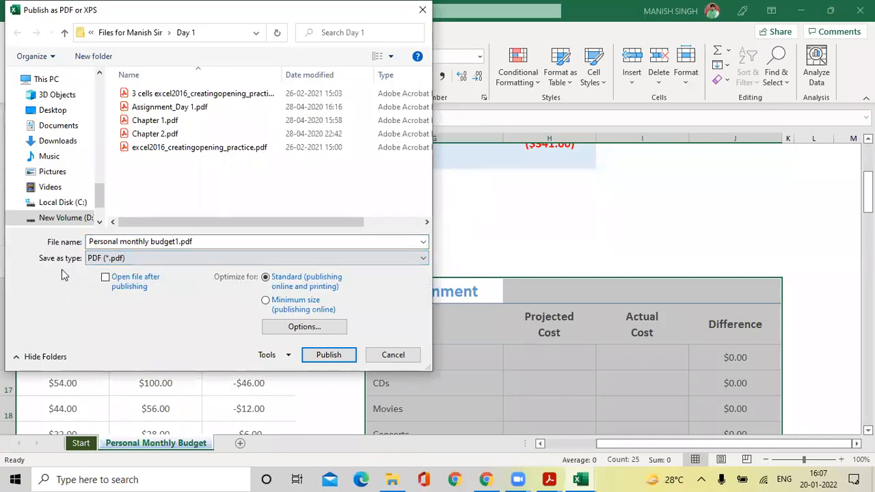
{"action": "left_click", "coordinate": [123, 259]}
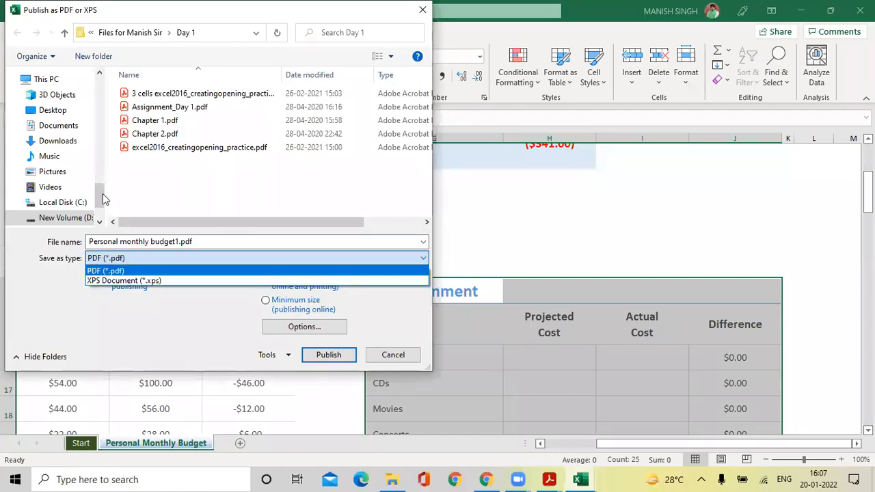
Publish the workbook as an XPS Document into D:\Excel CC.
{"action": "left_click", "coordinate": [121, 281]}
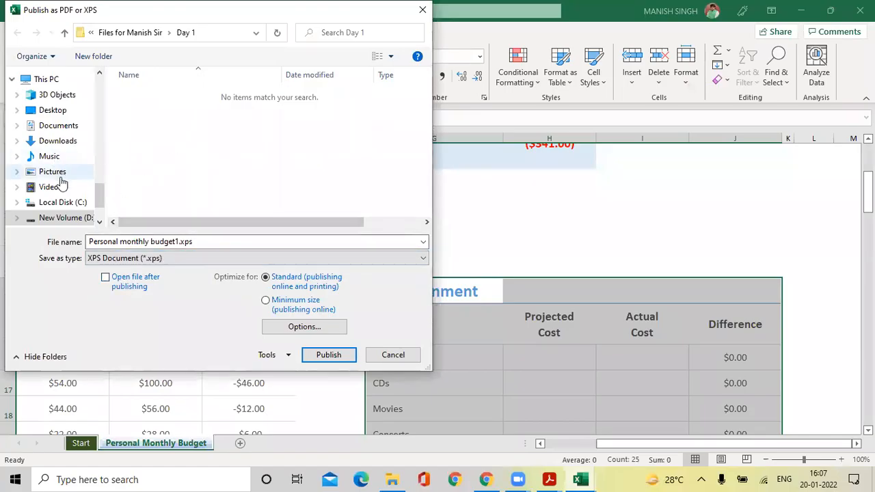
{"action": "left_click", "coordinate": [67, 218]}
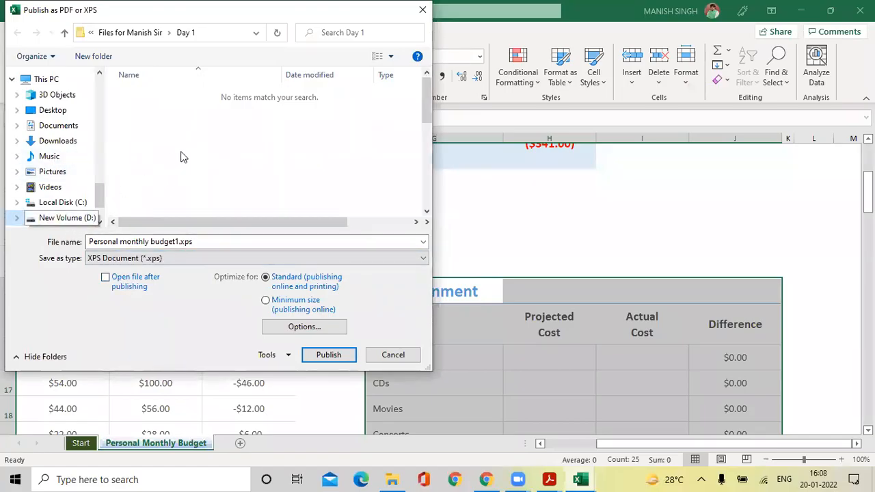
{"action": "scroll", "coordinate": [176, 161], "scroll_direction": "down", "scroll_amount": 3}
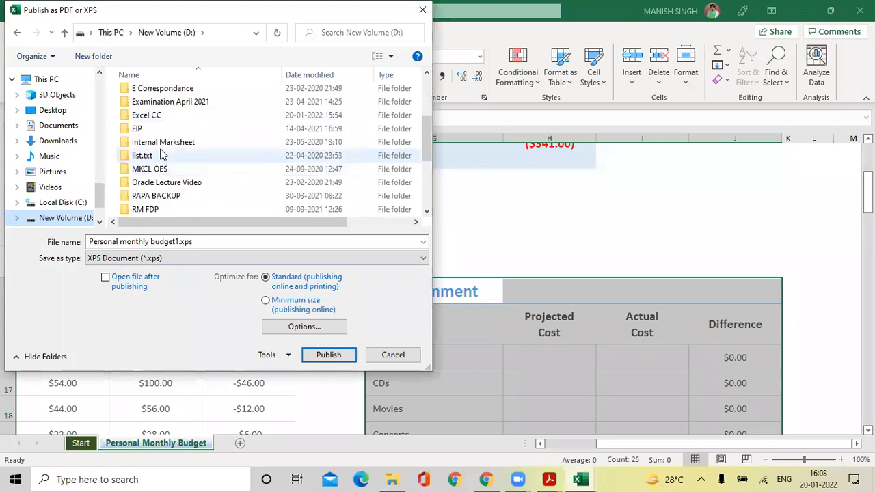
{"action": "double_click", "coordinate": [160, 116]}
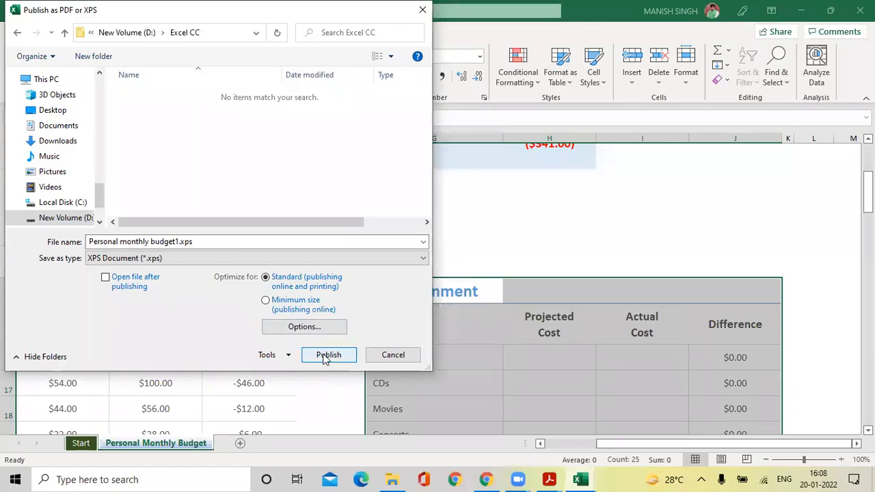
{"action": "left_click", "coordinate": [328, 356]}
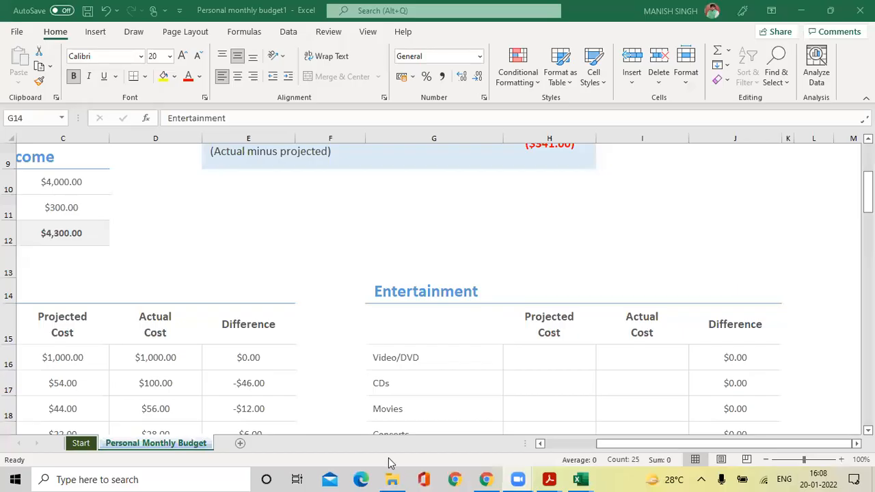
{"action": "left_click", "coordinate": [393, 479]}
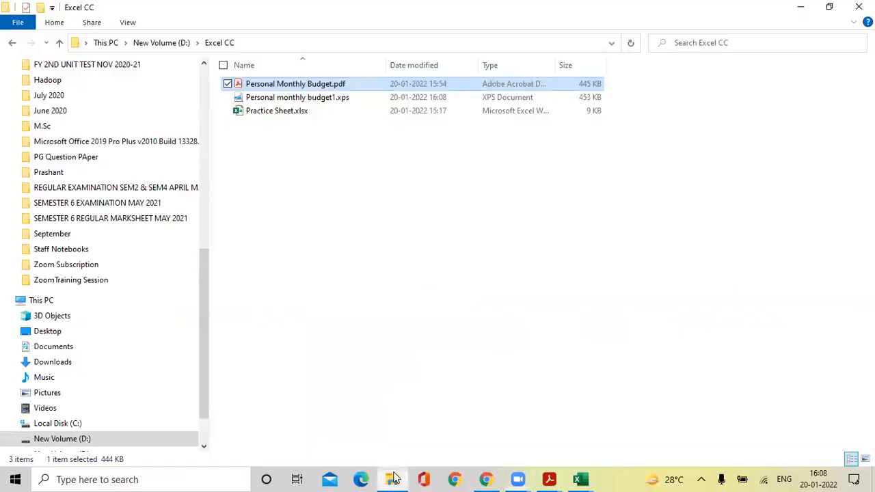
{"action": "left_click", "coordinate": [329, 217]}
{"action": "left_click", "coordinate": [334, 103]}
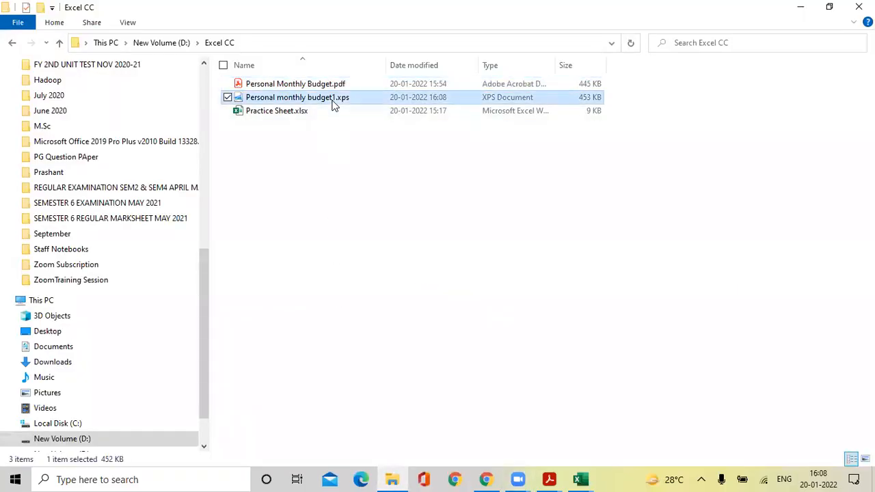
{"action": "double_click", "coordinate": [335, 103]}
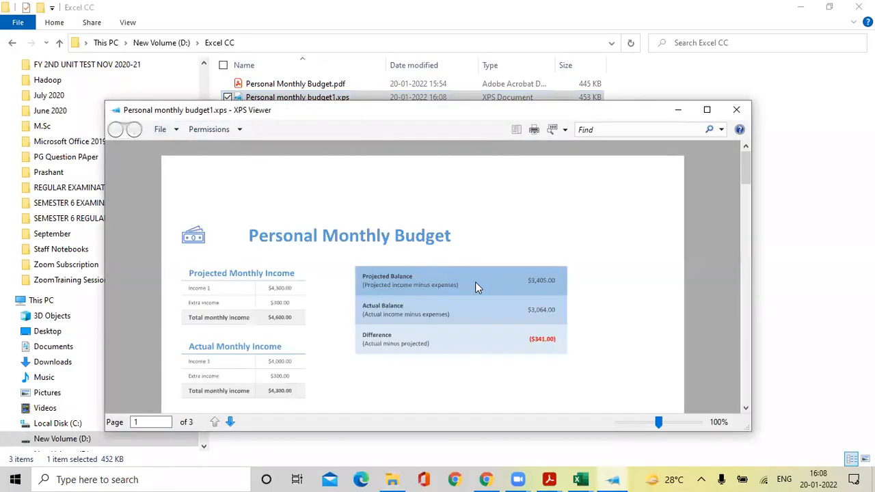
{"action": "scroll", "coordinate": [475, 282], "scroll_direction": "down", "scroll_amount": 10}
{"action": "scroll", "coordinate": [477, 286], "scroll_direction": "down", "scroll_amount": 15}
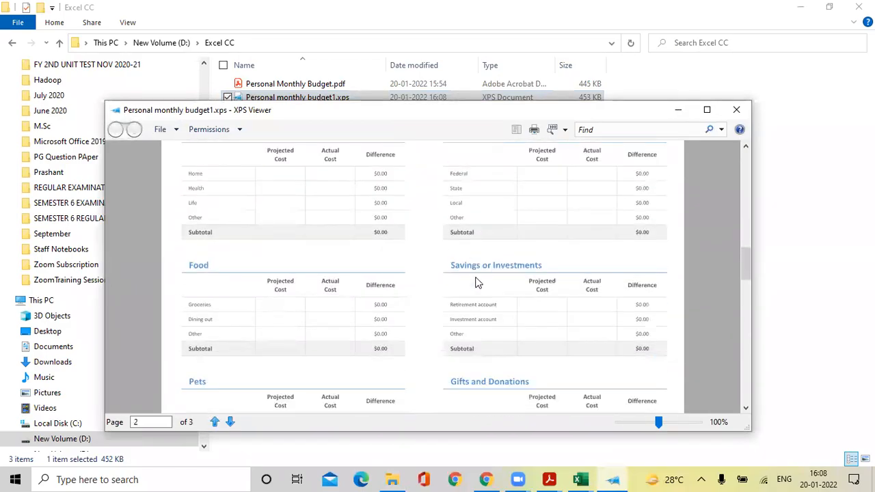
{"action": "left_click", "coordinate": [737, 109]}
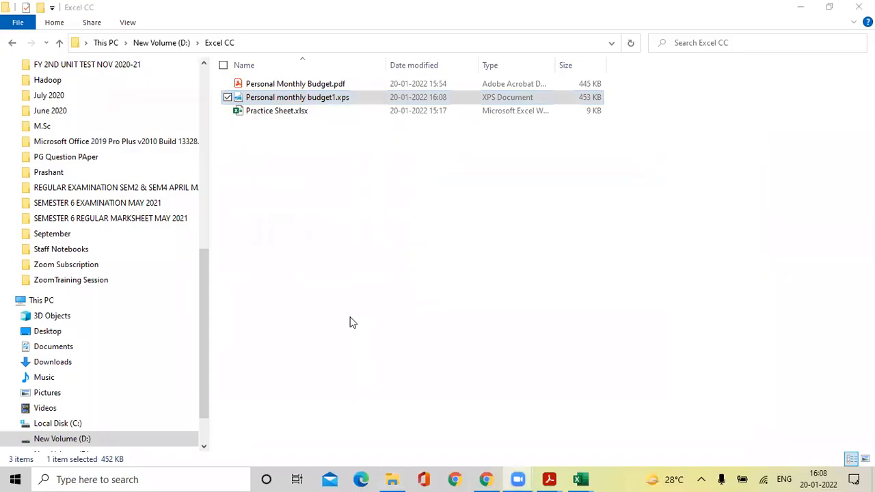
{"action": "key", "text": "alt+Tab"}
{"action": "key", "text": "alt+Tab"}
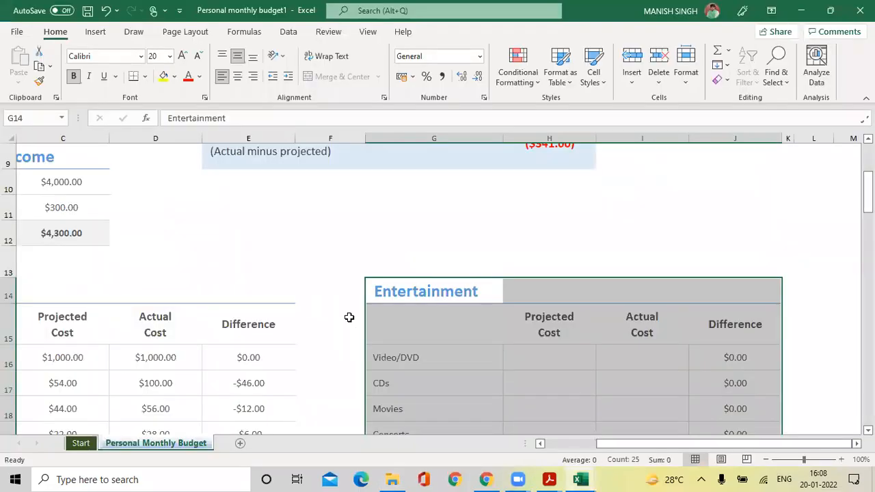
{"action": "left_click", "coordinate": [20, 32]}
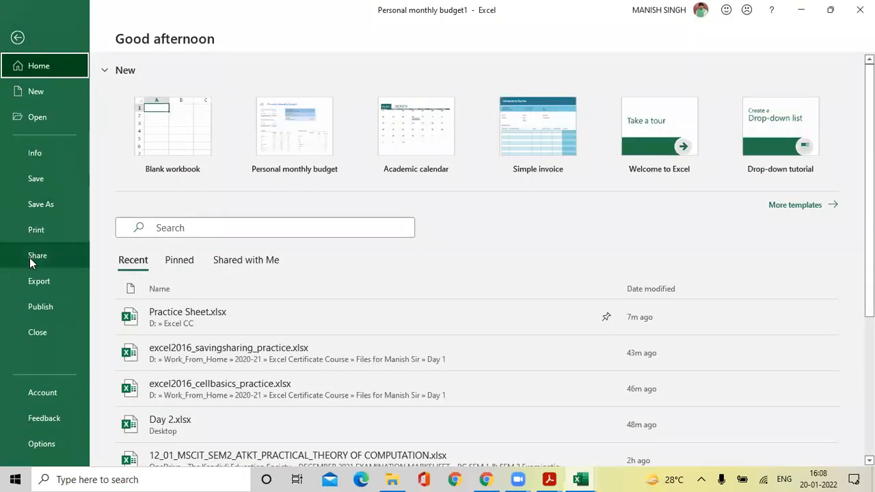
Pick Excel 97-2003 Workbook (*.xls) under Export > Change File Type and start Save As.
{"action": "left_click", "coordinate": [31, 277]}
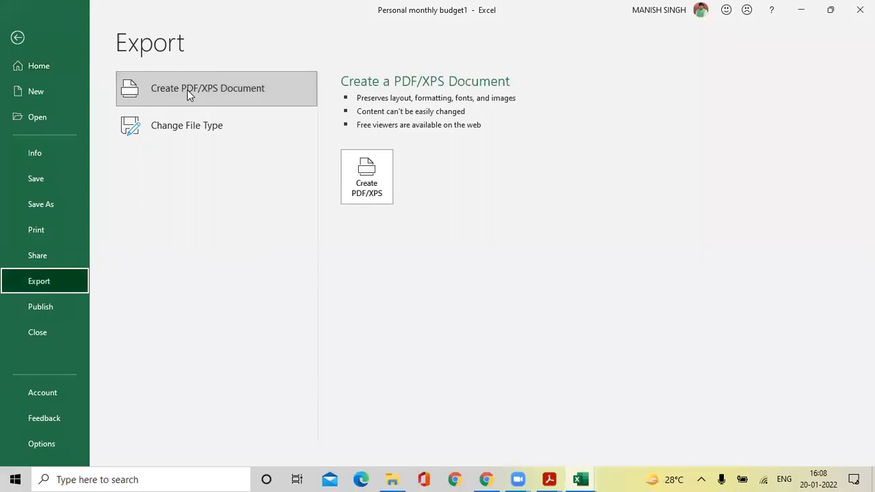
{"action": "left_click", "coordinate": [190, 129]}
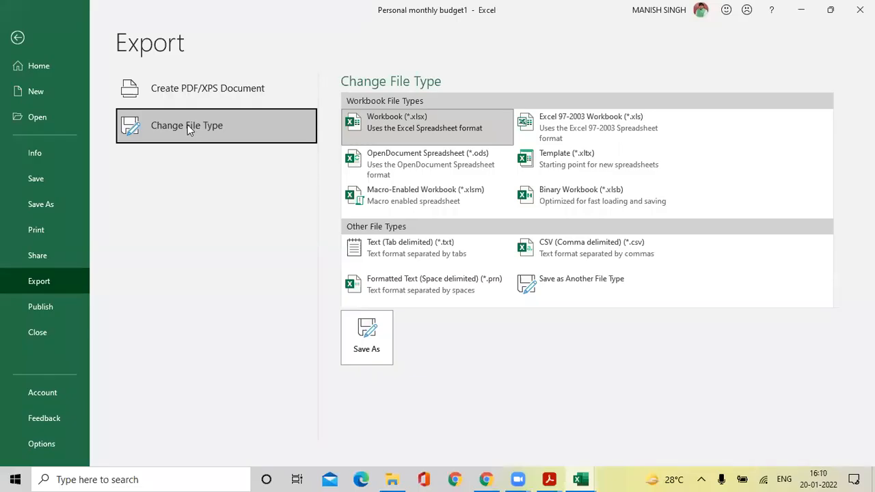
{"action": "left_click", "coordinate": [586, 134]}
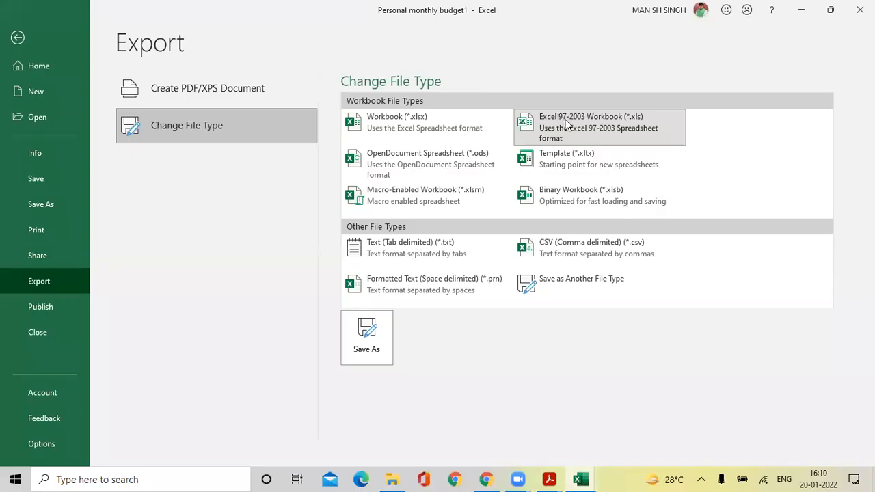
{"action": "left_click", "coordinate": [374, 348]}
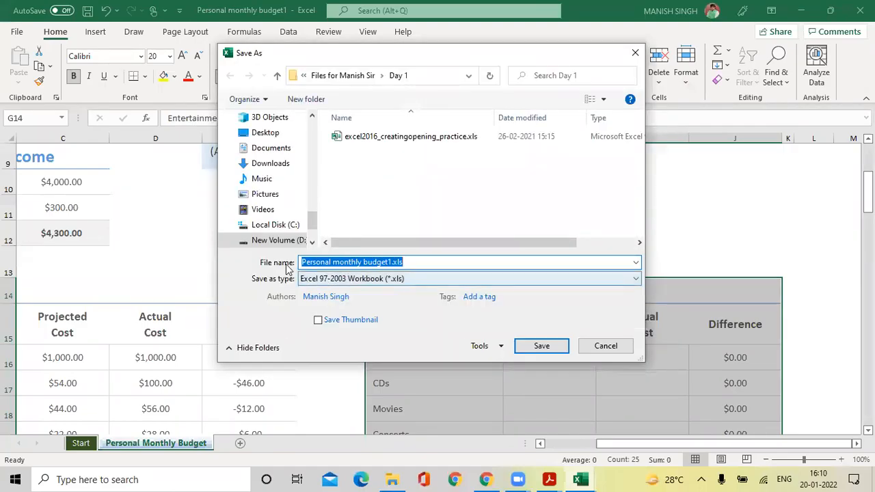
Save Personal monthly budget1.xls as Excel 97-2003 Workbook in Day 1, continuing past compatibility warnings.
{"action": "left_click", "coordinate": [395, 263]}
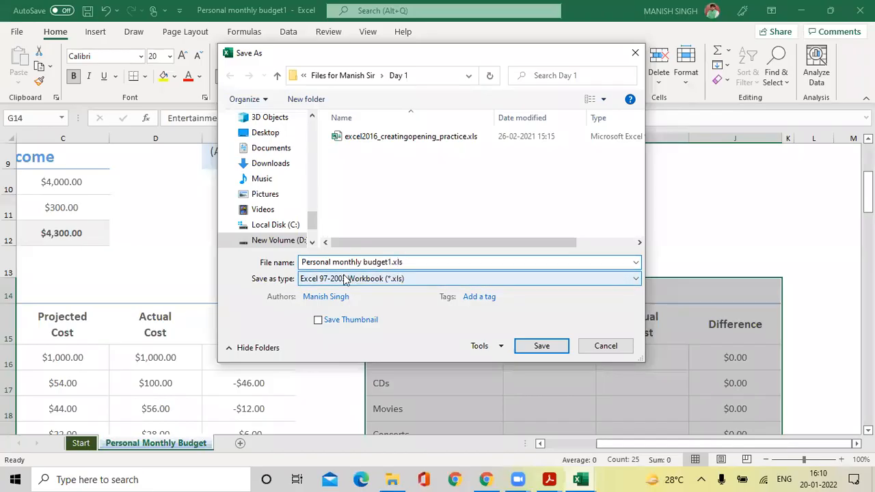
{"action": "left_click", "coordinate": [431, 279]}
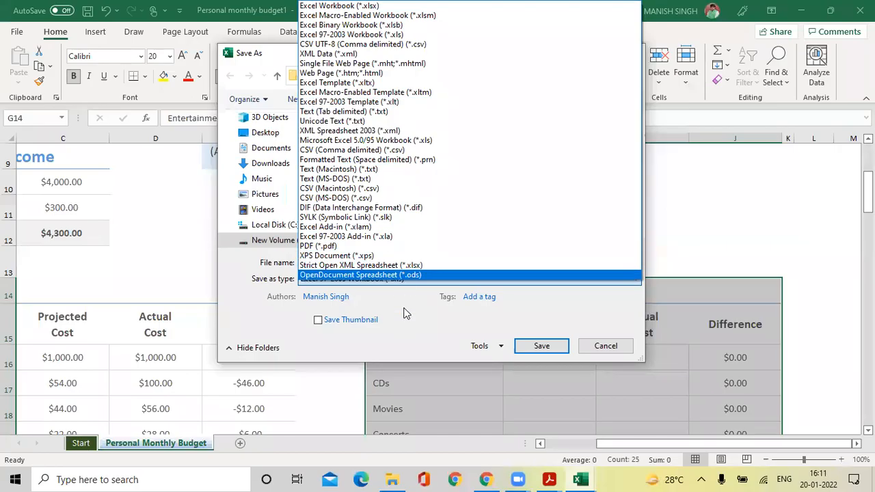
{"action": "left_click", "coordinate": [380, 281]}
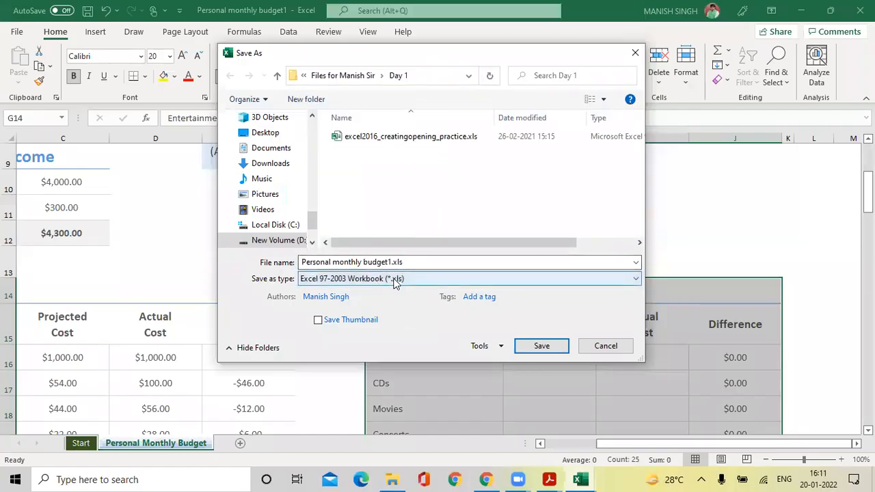
{"action": "left_click", "coordinate": [528, 346]}
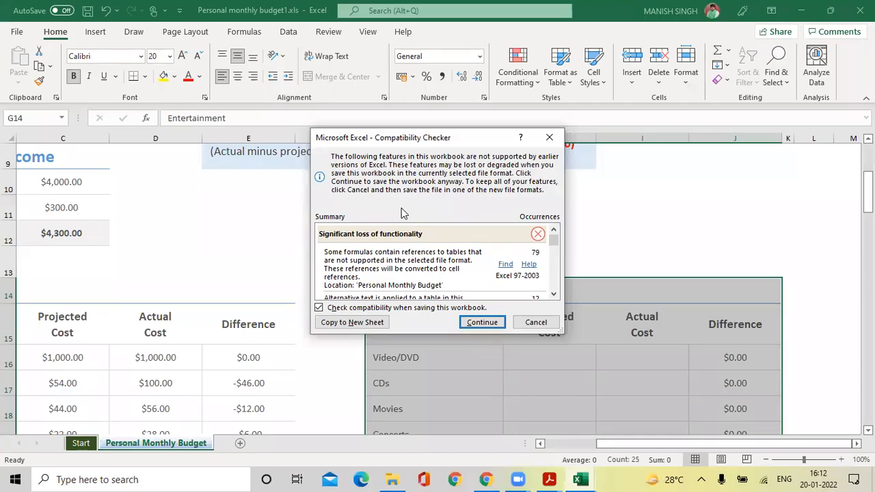
{"action": "left_click", "coordinate": [481, 323]}
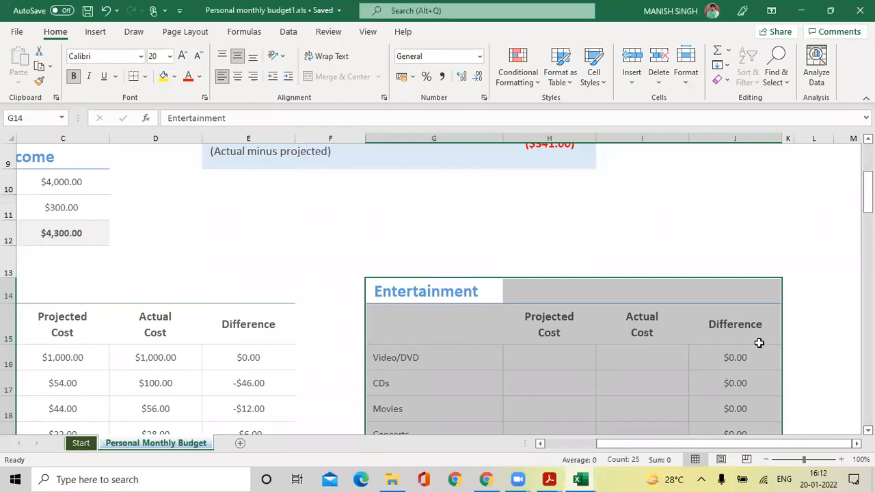
Save Personal monthly budget1.xls as Excel 97-2003 into D:\Excel CC, continuing past compatibility warnings.
{"action": "left_click", "coordinate": [22, 35]}
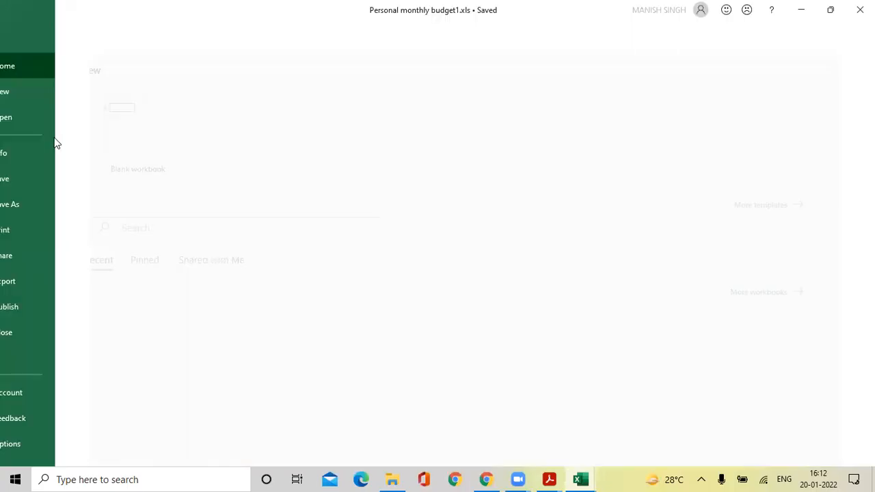
{"action": "left_click", "coordinate": [46, 201]}
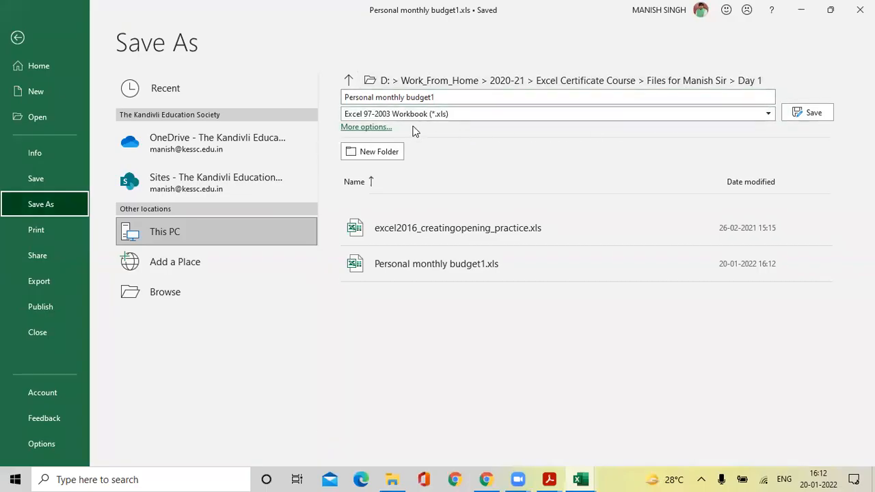
{"action": "left_click", "coordinate": [175, 293]}
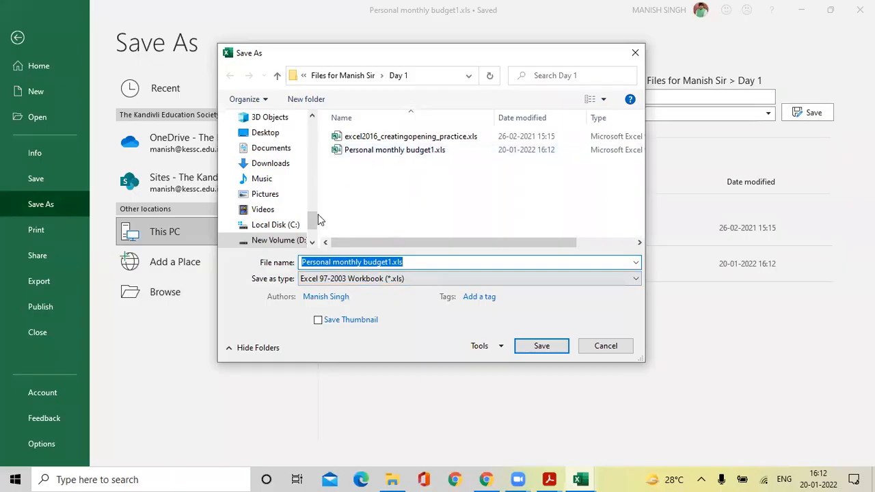
{"action": "left_click", "coordinate": [286, 244]}
{"action": "scroll", "coordinate": [376, 205], "scroll_direction": "down", "scroll_amount": 2}
{"action": "double_click", "coordinate": [371, 204]}
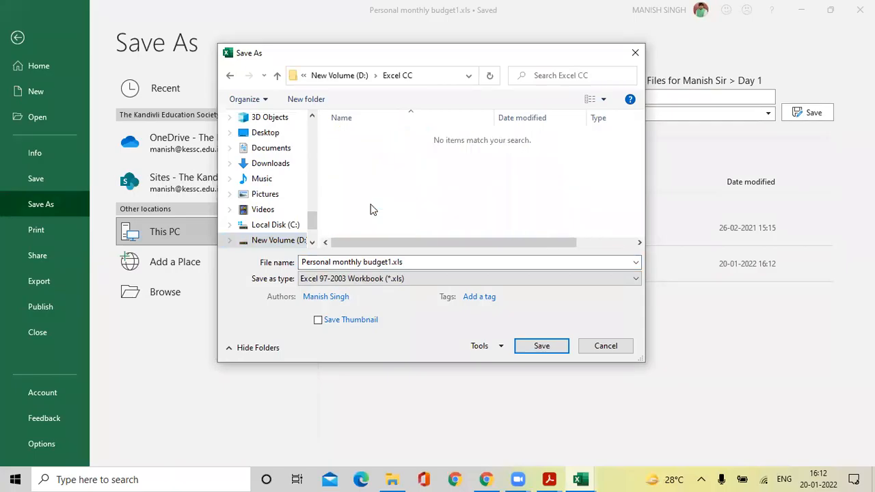
{"action": "left_click", "coordinate": [534, 347]}
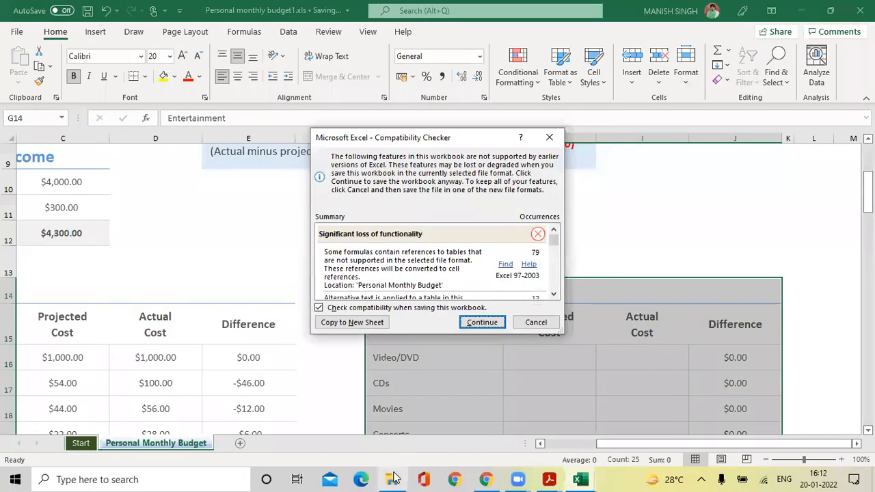
{"action": "left_click", "coordinate": [499, 324]}
Select Personal monthly budget1.xls in the Excel CC folder, then switch back to that workbook in Excel.
{"action": "left_click", "coordinate": [393, 478]}
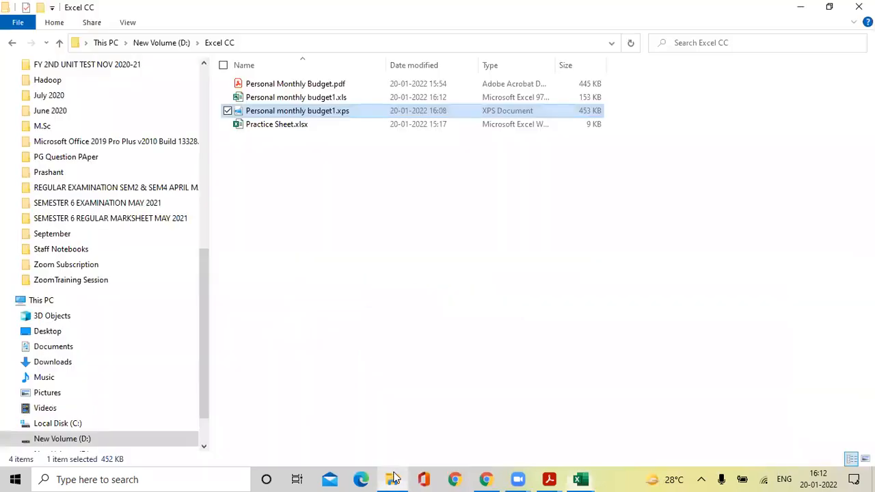
{"action": "left_click", "coordinate": [293, 144]}
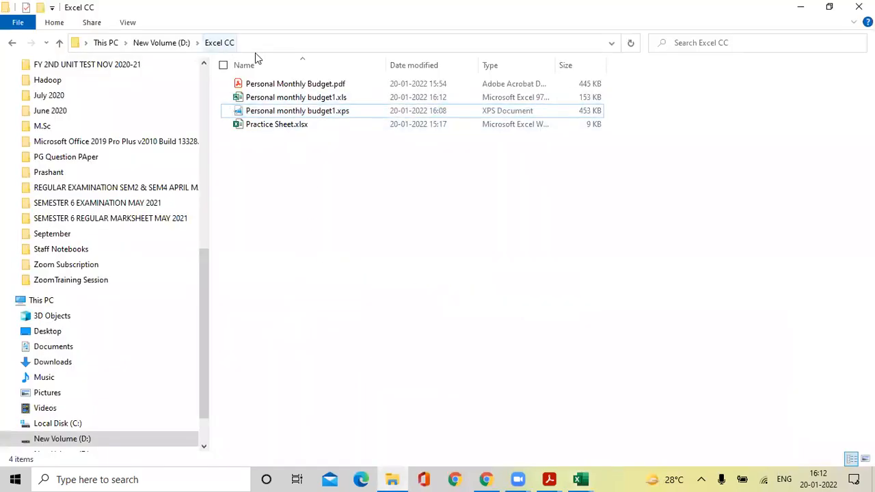
{"action": "left_click", "coordinate": [296, 99]}
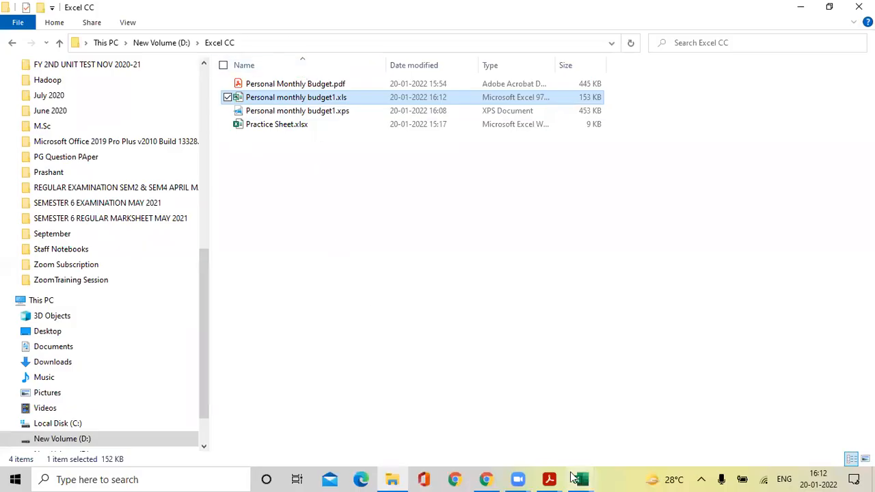
{"action": "left_click", "coordinate": [579, 479]}
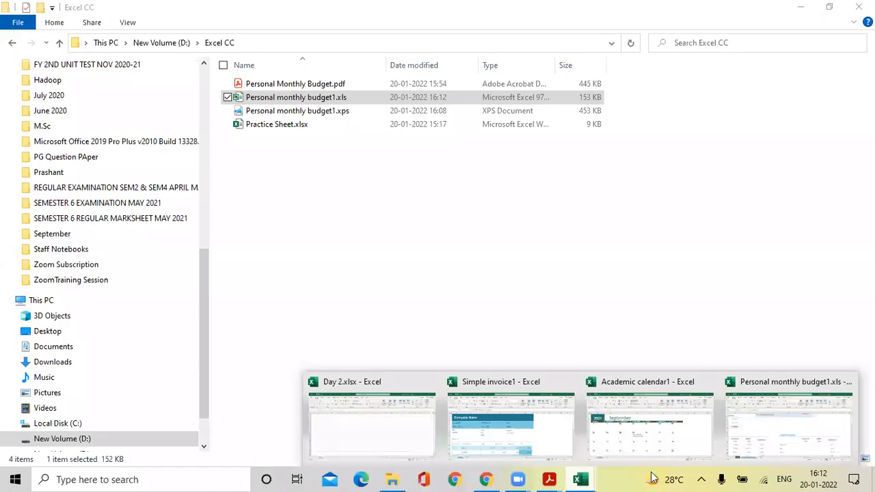
{"action": "left_click", "coordinate": [771, 424]}
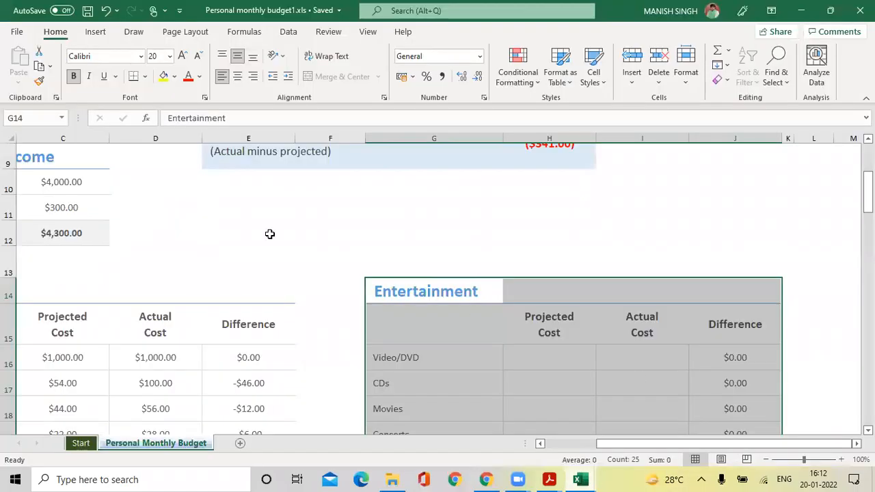
Export the budget as Workbook (*.xlsx), saving Personal monthly budget1.xlsx in Excel CC.
{"action": "left_click", "coordinate": [17, 32]}
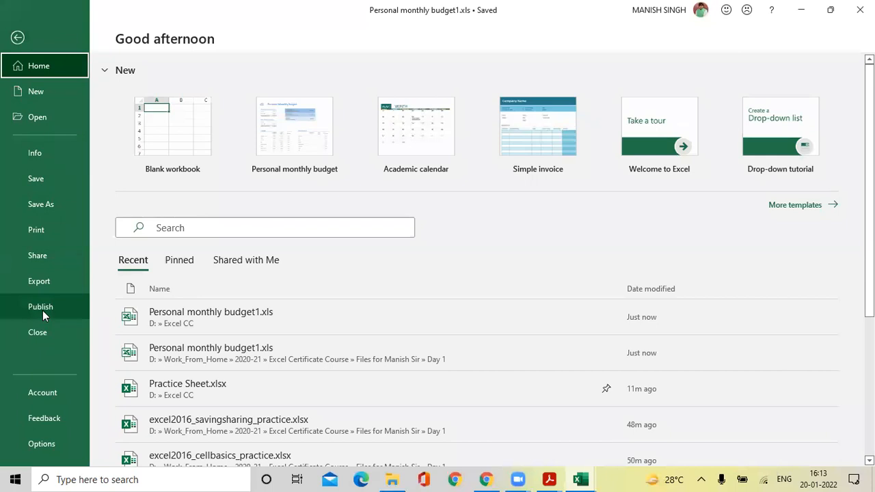
{"action": "left_click", "coordinate": [41, 290]}
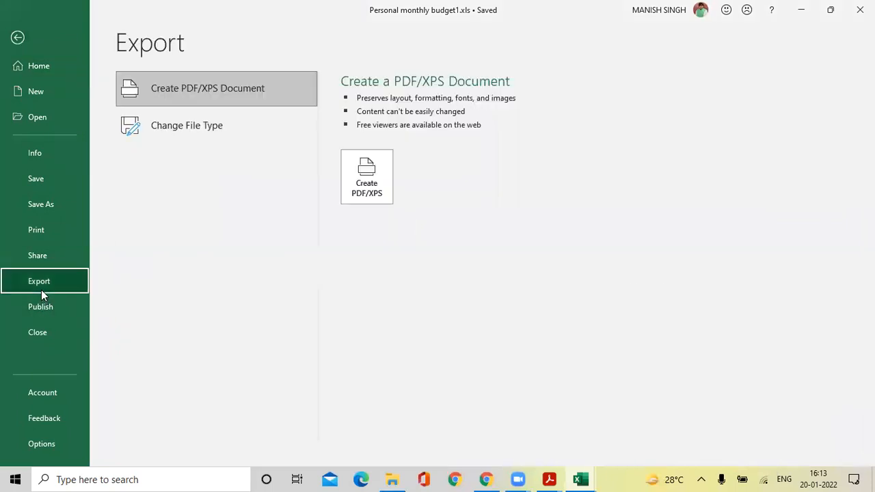
{"action": "left_click", "coordinate": [193, 128]}
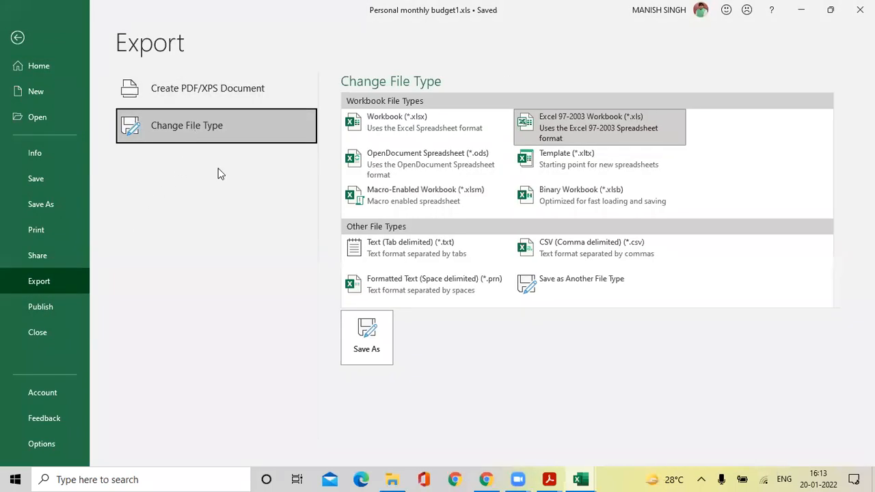
{"action": "left_click", "coordinate": [443, 129]}
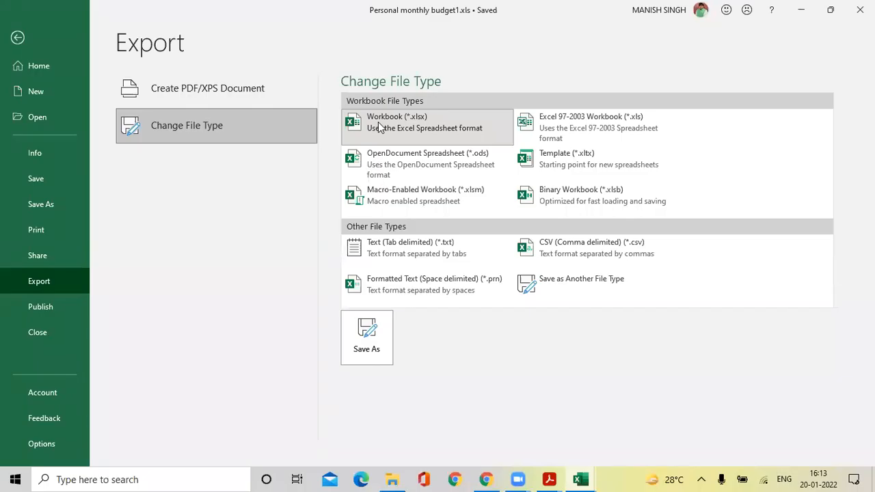
{"action": "left_click", "coordinate": [359, 334]}
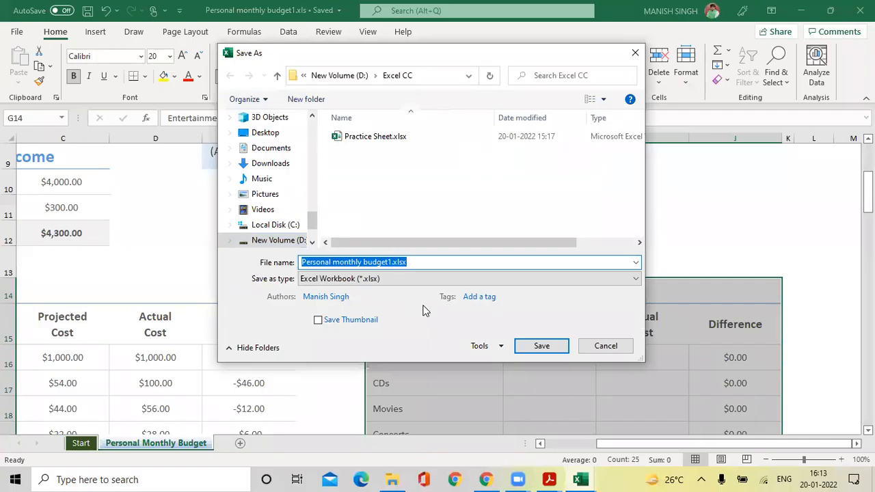
{"action": "left_click", "coordinate": [540, 348]}
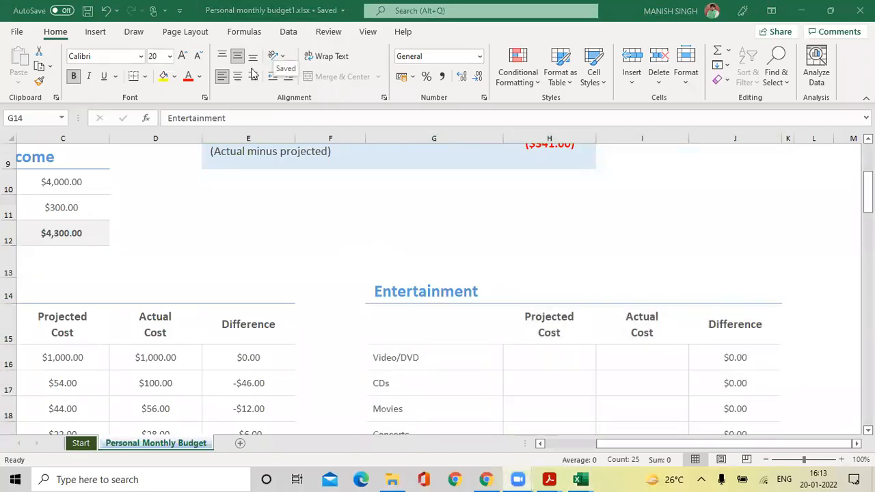
Show the Change File Type formats, then bring forward the Excel CC folder showing the new .xlsx copy.
{"action": "left_click", "coordinate": [17, 33]}
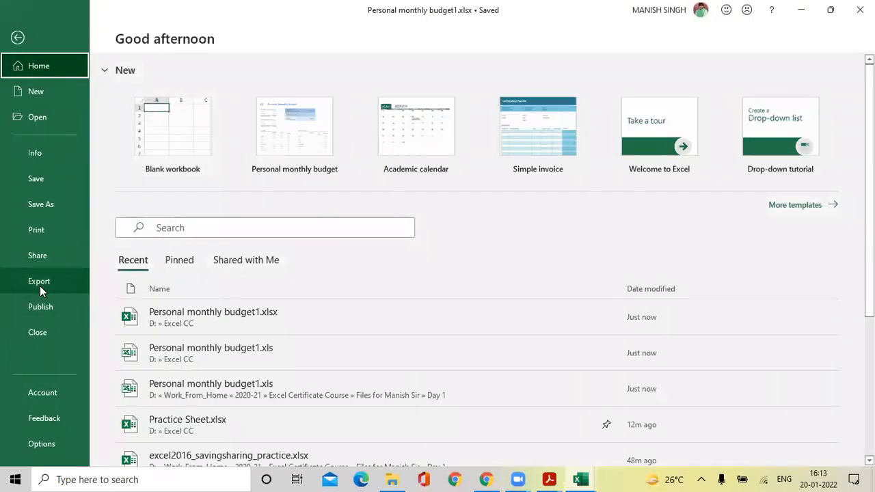
{"action": "left_click", "coordinate": [41, 284]}
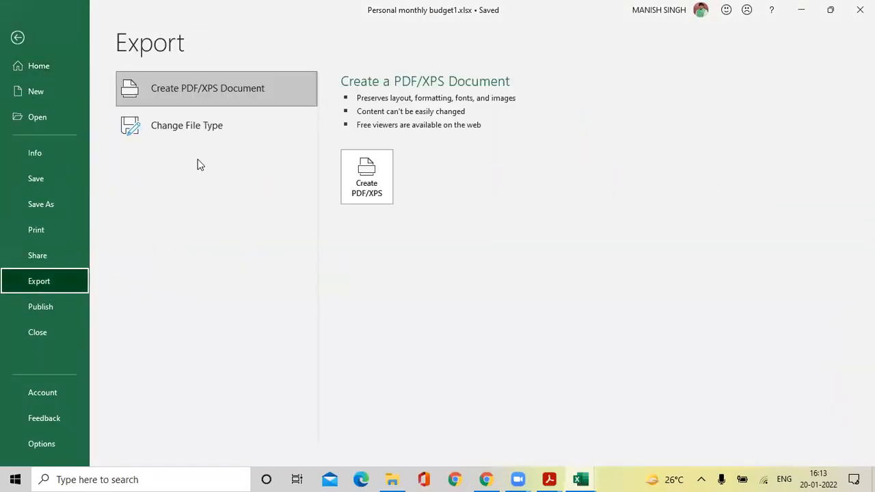
{"action": "left_click", "coordinate": [202, 134]}
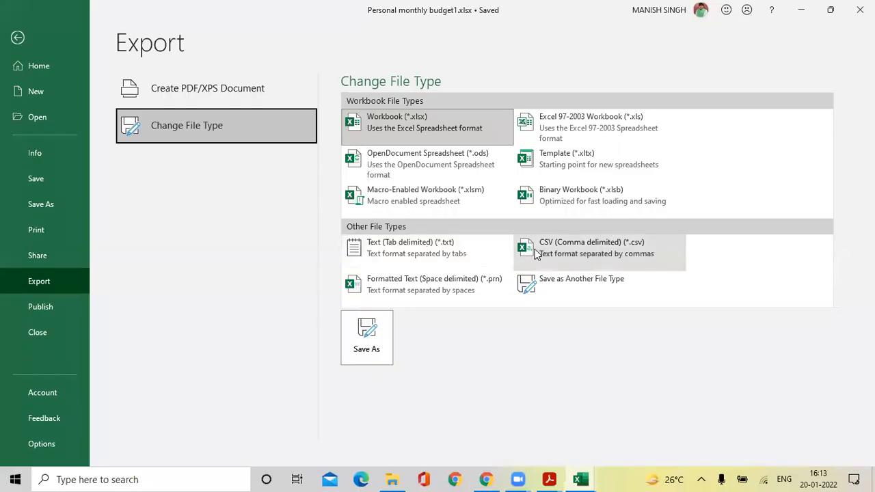
{"action": "left_click", "coordinate": [584, 479]}
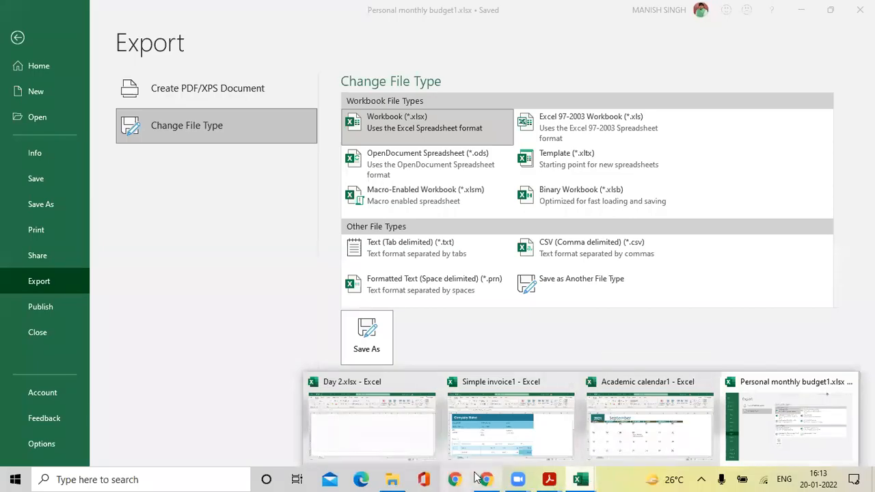
{"action": "left_click", "coordinate": [397, 480]}
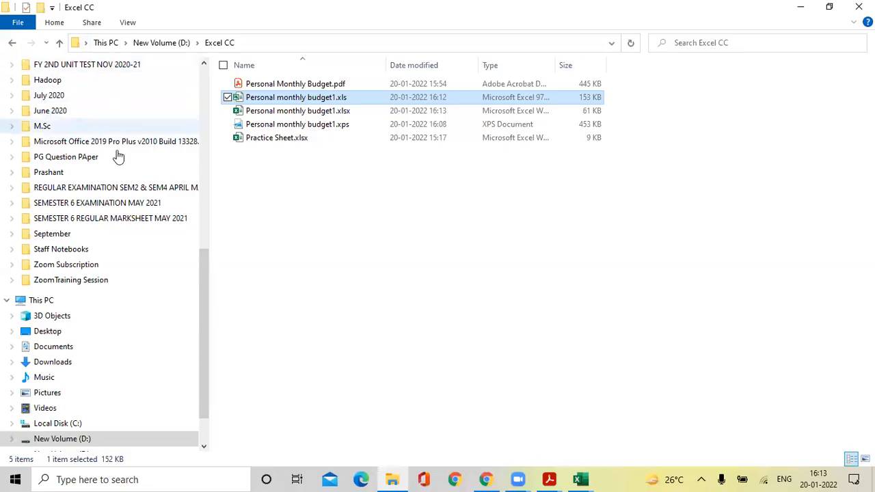
Go to the Day 1 folder under Quick access and open excel2016_savingsharing_practice.xlsx.
{"action": "scroll", "coordinate": [82, 178], "scroll_direction": "up", "scroll_amount": 6}
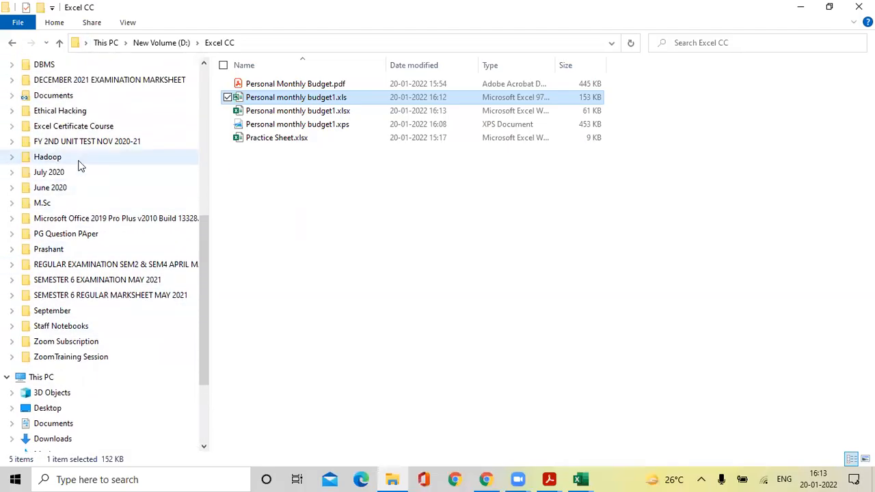
{"action": "scroll", "coordinate": [89, 137], "scroll_direction": "up", "scroll_amount": 3}
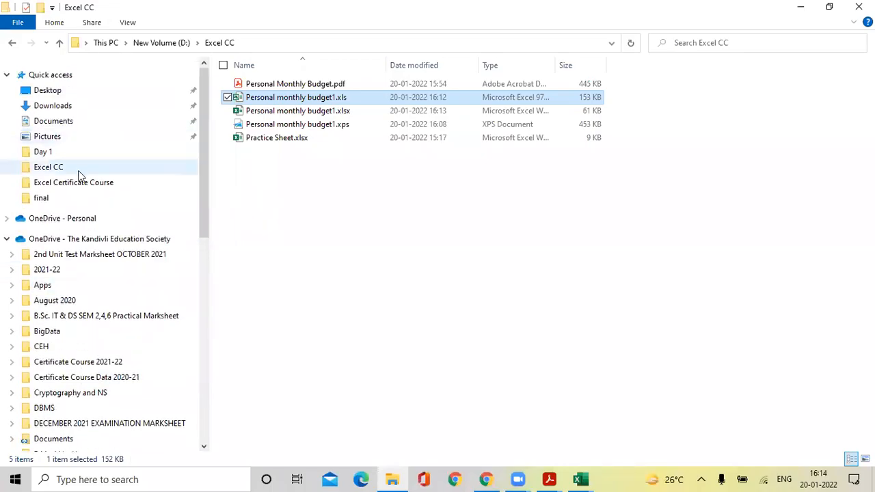
{"action": "left_click", "coordinate": [72, 152]}
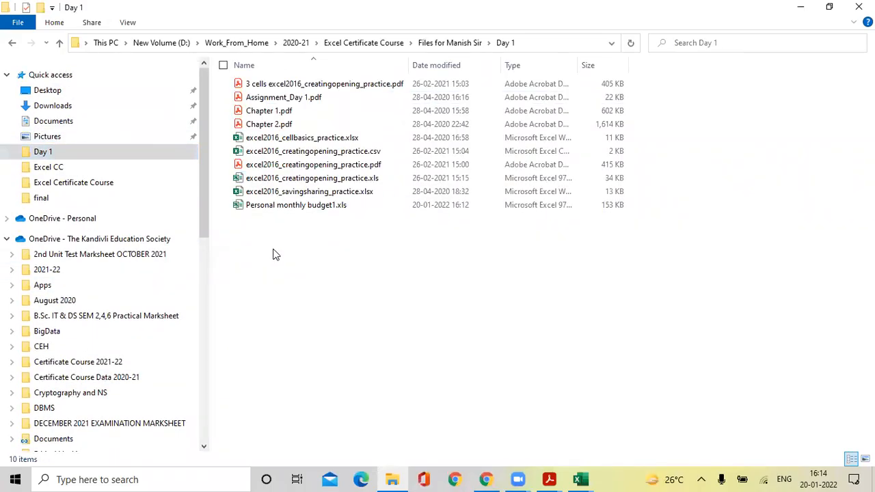
{"action": "double_click", "coordinate": [307, 193]}
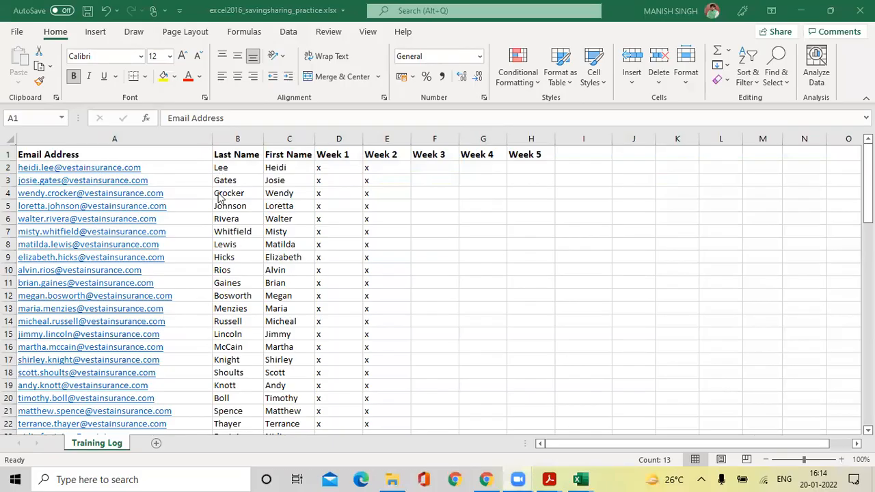
Clear the row selection on Training Log and pick CSV (Comma delimited) under Change File Type.
{"action": "left_click", "coordinate": [110, 151]}
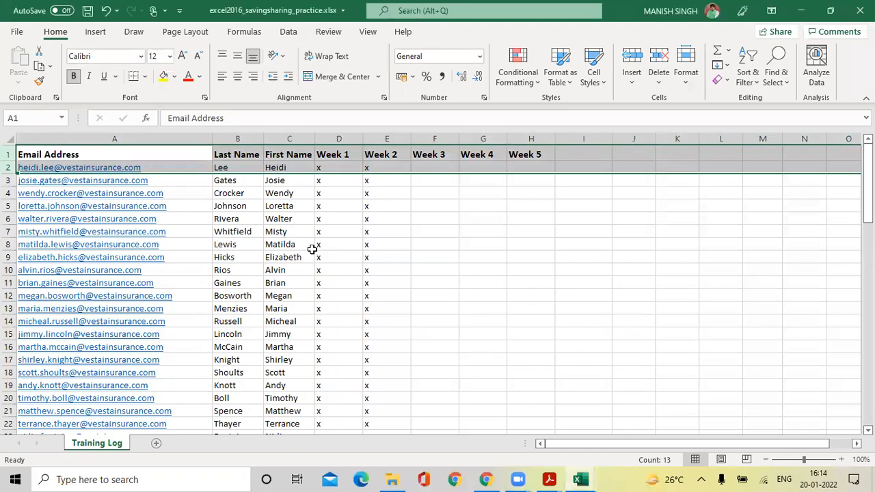
{"action": "left_click", "coordinate": [526, 276]}
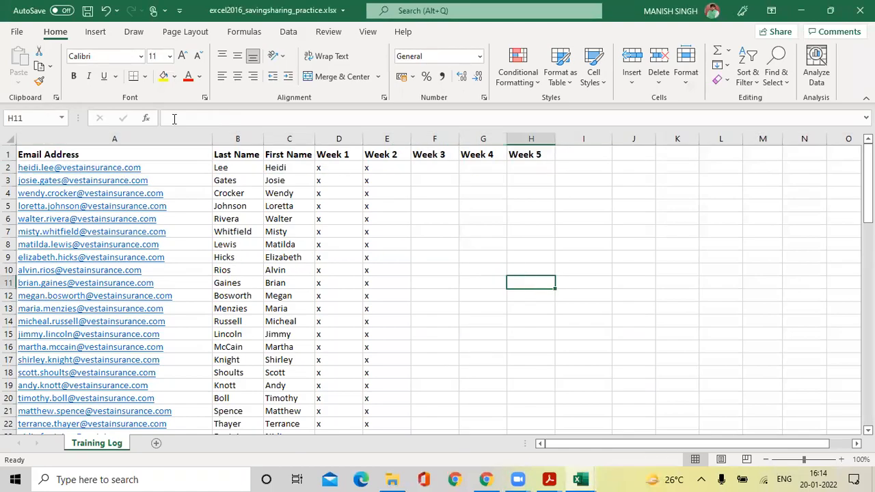
{"action": "left_click", "coordinate": [17, 32]}
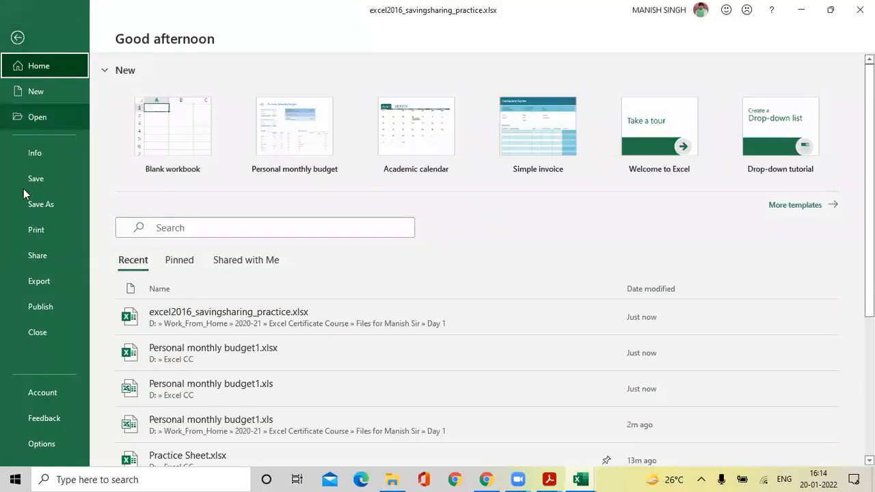
{"action": "left_click", "coordinate": [40, 286]}
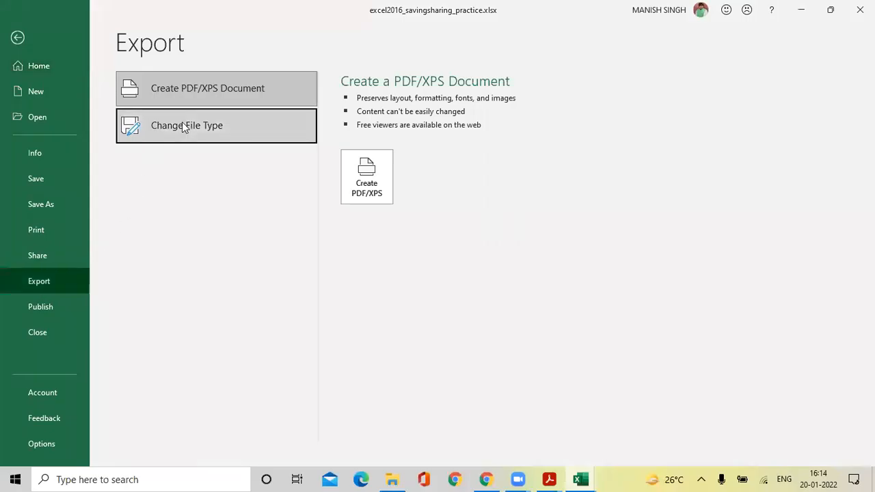
{"action": "left_click", "coordinate": [182, 127]}
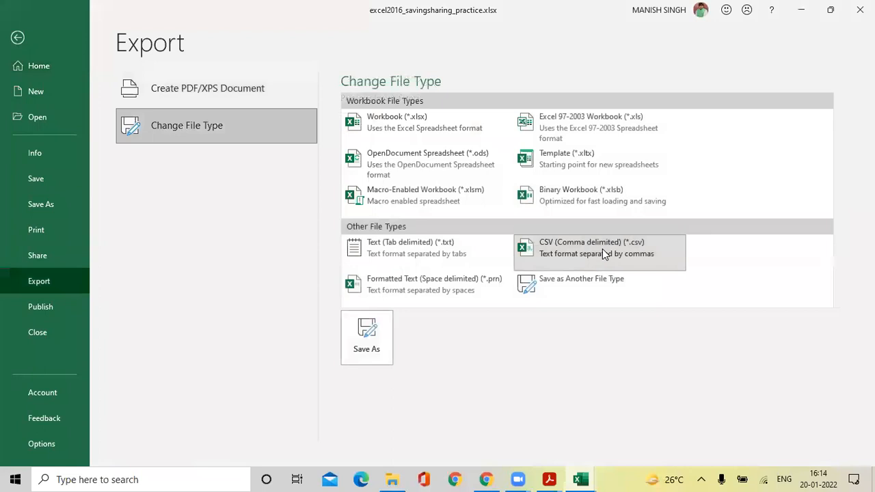
{"action": "left_click", "coordinate": [557, 253]}
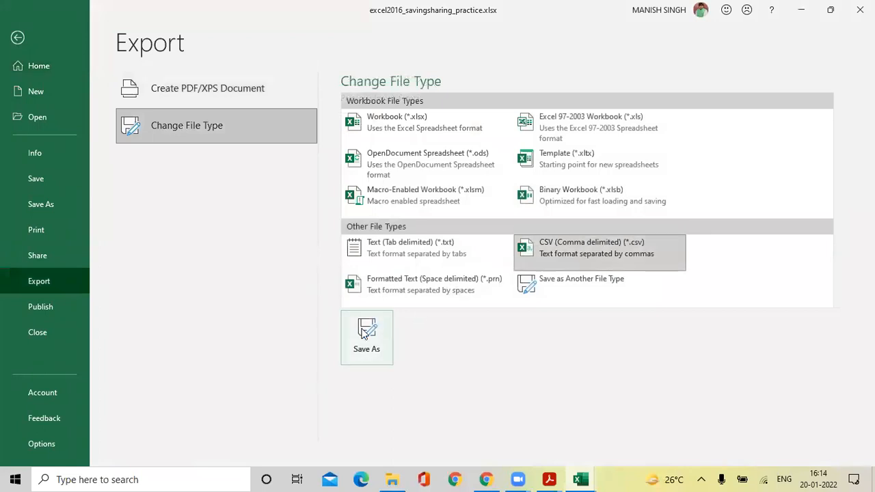
Save the practice sheet as excel2016_savingsharing_practice.csv in the Excel CC folder.
{"action": "left_click", "coordinate": [363, 333]}
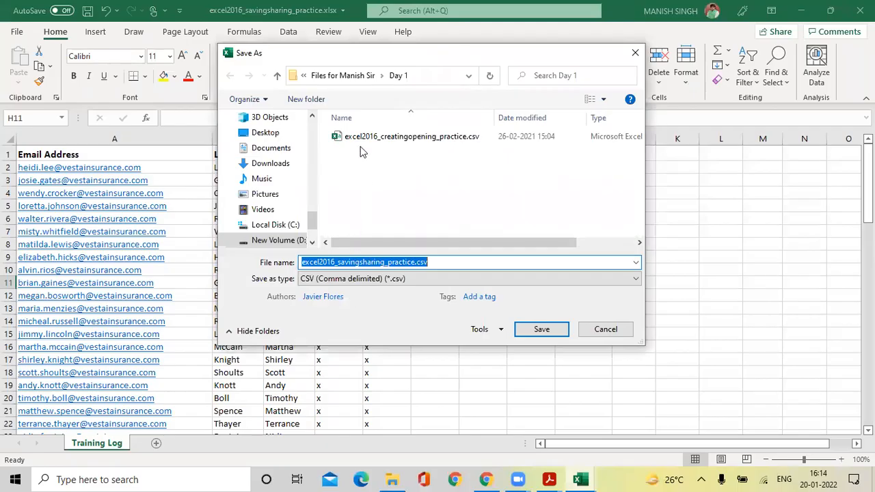
{"action": "scroll", "coordinate": [293, 218], "scroll_direction": "up", "scroll_amount": 3}
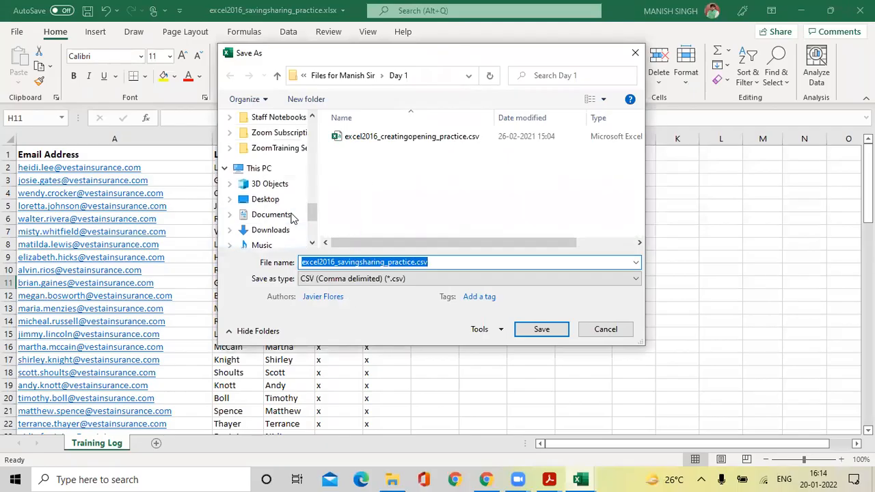
{"action": "scroll", "coordinate": [277, 193], "scroll_direction": "up", "scroll_amount": 3}
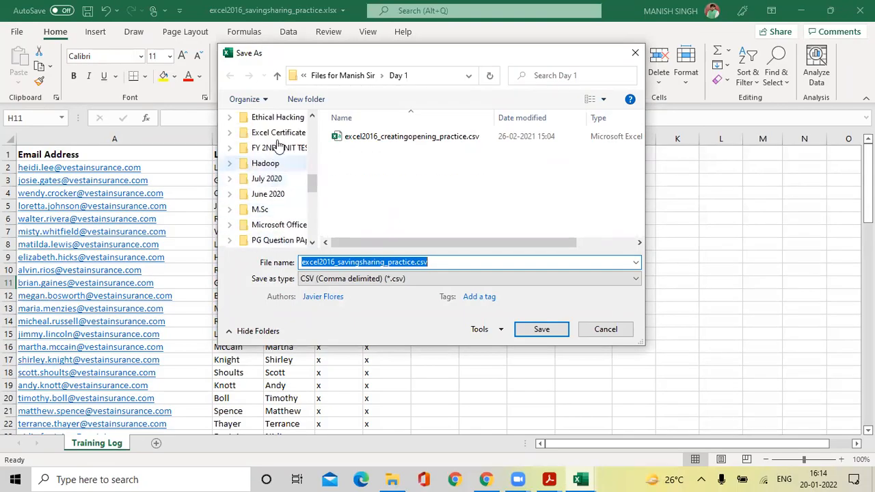
{"action": "scroll", "coordinate": [273, 178], "scroll_direction": "up", "scroll_amount": 5}
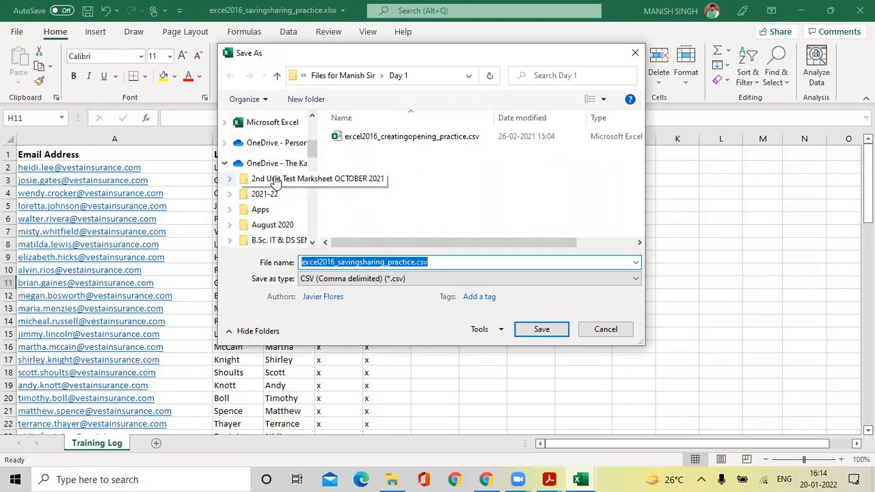
{"action": "scroll", "coordinate": [277, 181], "scroll_direction": "up", "scroll_amount": 3}
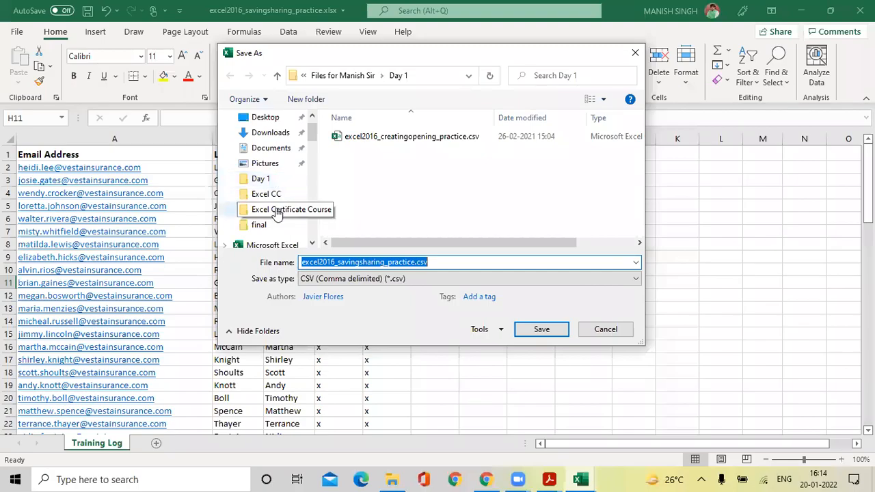
{"action": "left_click", "coordinate": [275, 195]}
{"action": "left_click", "coordinate": [541, 329]}
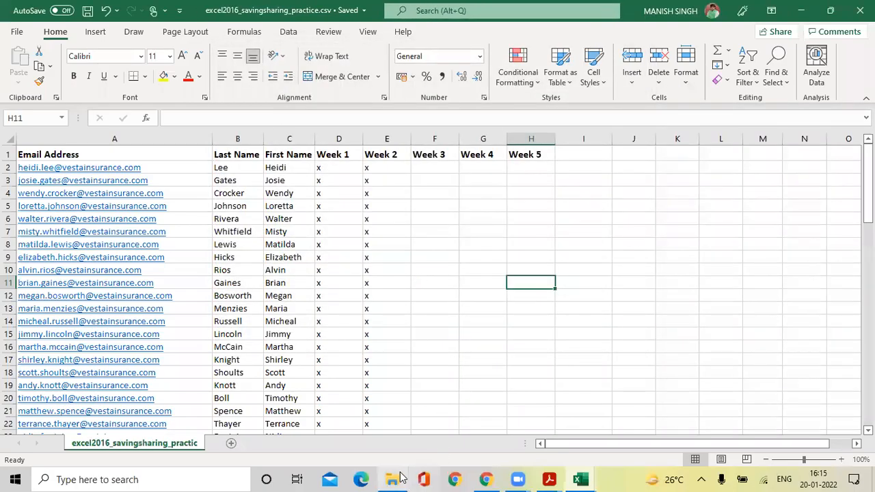
{"action": "left_click", "coordinate": [394, 479]}
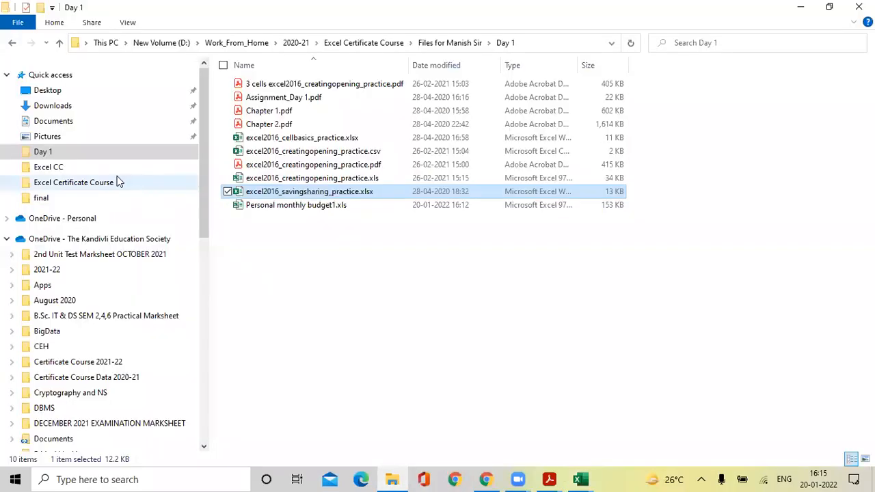
In the Excel CC folder, open excel2016_savingsharing_practice.csv in Excel, then close it.
{"action": "left_click", "coordinate": [67, 169]}
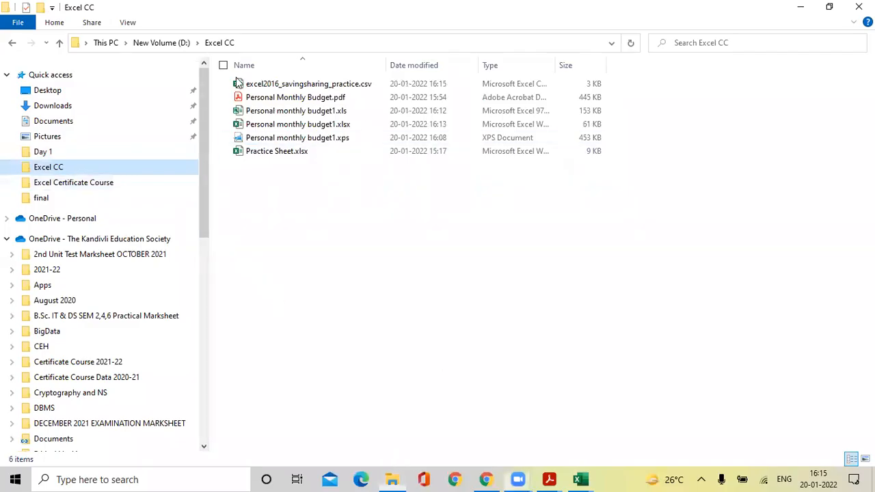
{"action": "double_click", "coordinate": [259, 85]}
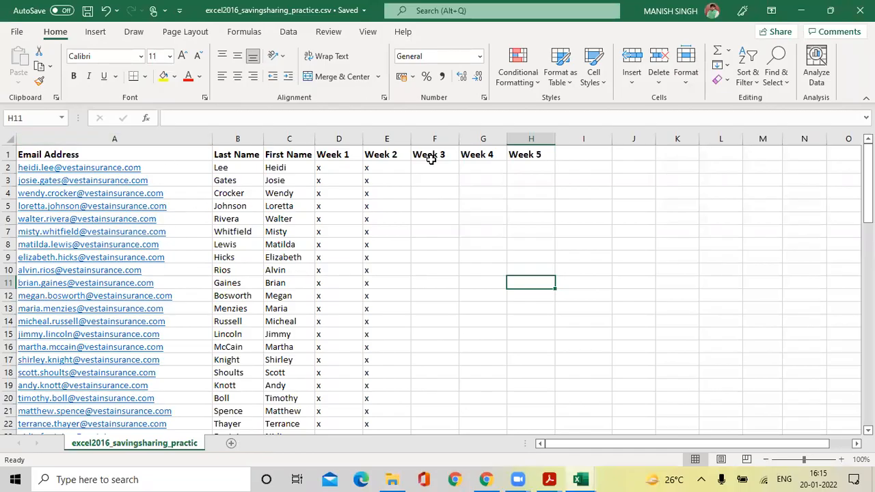
{"action": "left_click", "coordinate": [860, 11]}
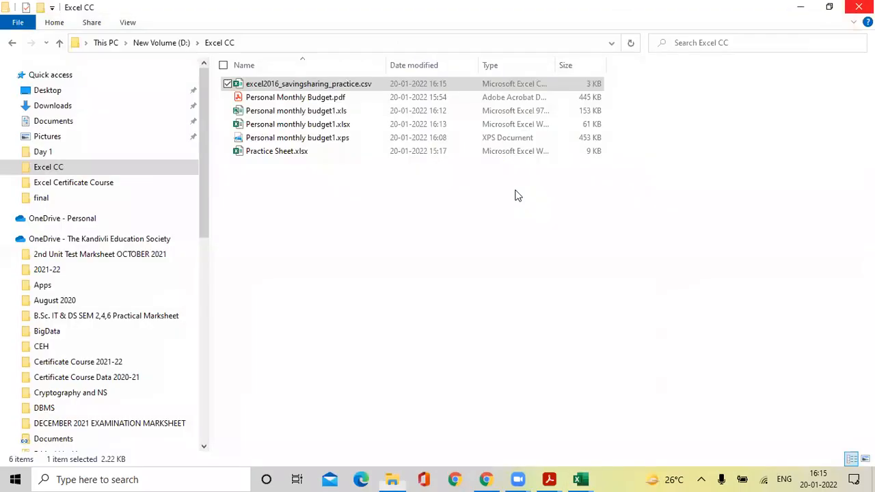
Open excel2016_savingsharing_practice.csv as plain text in Notepad via Open with.
{"action": "left_click", "coordinate": [308, 205]}
{"action": "double_click", "coordinate": [280, 84]}
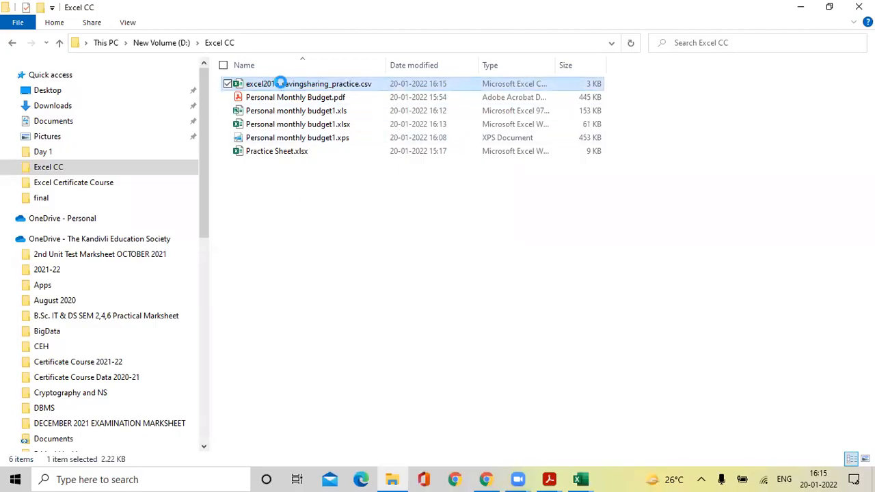
{"action": "right_click", "coordinate": [298, 96]}
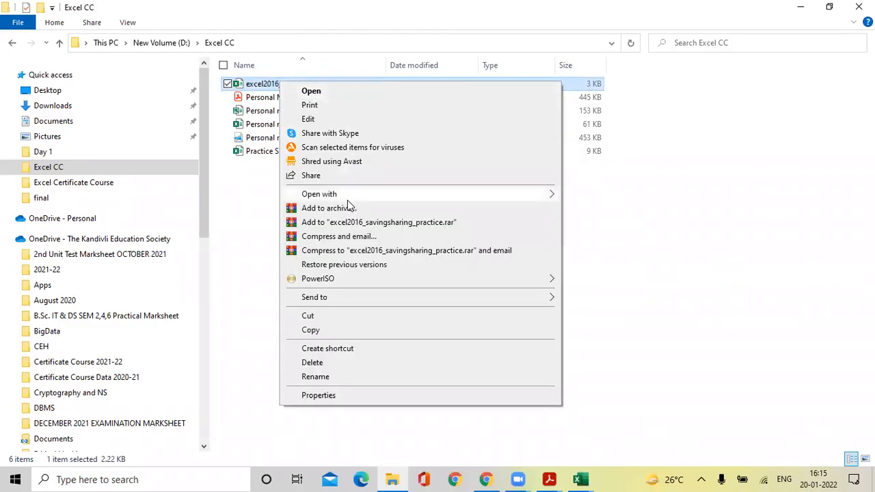
{"action": "mouse_move", "coordinate": [350, 196]}
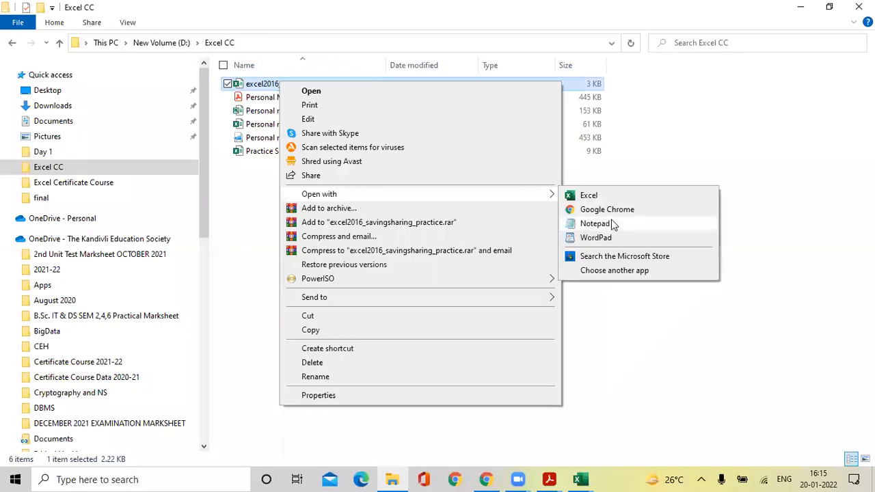
{"action": "left_click", "coordinate": [595, 224]}
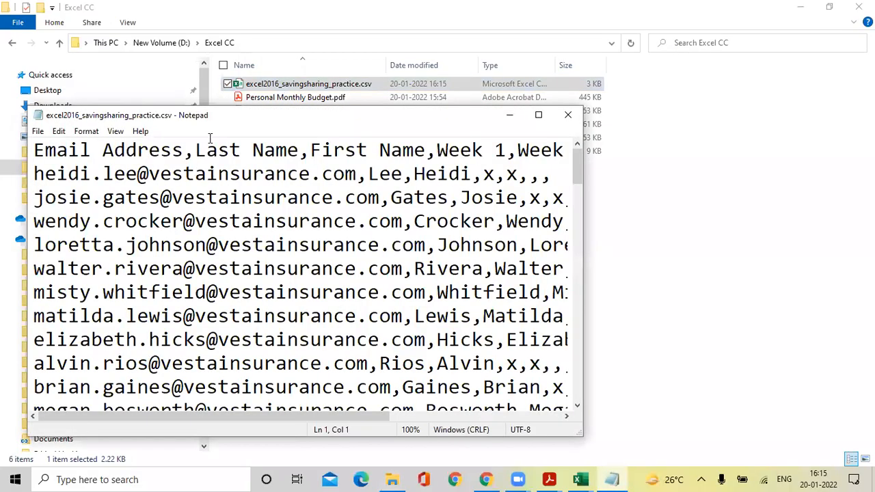
Maximize Notepad, select the comma-separated lines from the Email Address header down, then close it.
{"action": "double_click", "coordinate": [381, 116]}
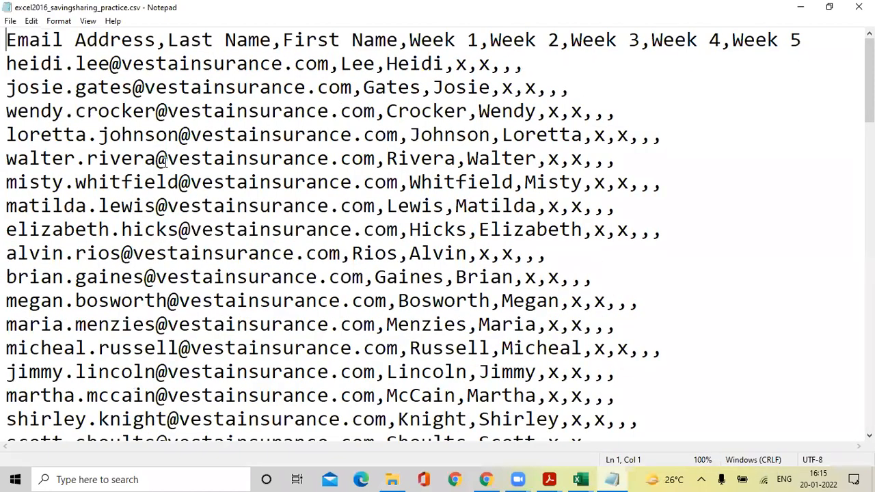
{"action": "left_click", "coordinate": [280, 46]}
{"action": "left_click_drag", "start_coordinate": [6, 42], "coordinate": [29, 88]}
{"action": "left_click_drag", "start_coordinate": [113, 182], "coordinate": [636, 419]}
{"action": "left_click", "coordinate": [66, 231]}
{"action": "left_click", "coordinate": [859, 6]}
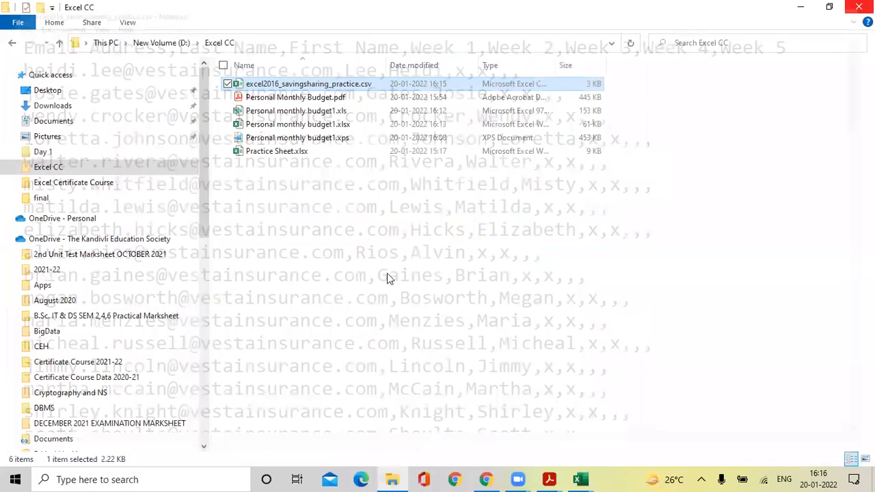
Switch to Personal monthly budget1.xlsx, open Save As with its file type list, then cancel without saving.
{"action": "mouse_move", "coordinate": [589, 478]}
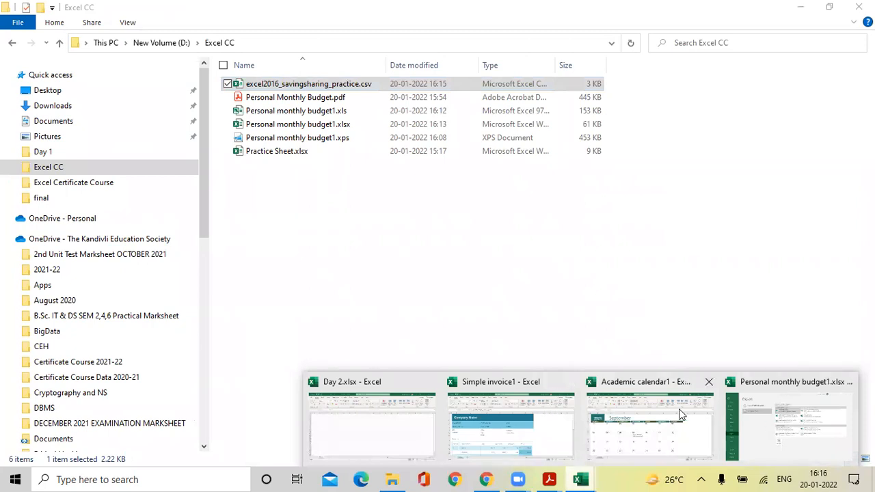
{"action": "left_click", "coordinate": [752, 419]}
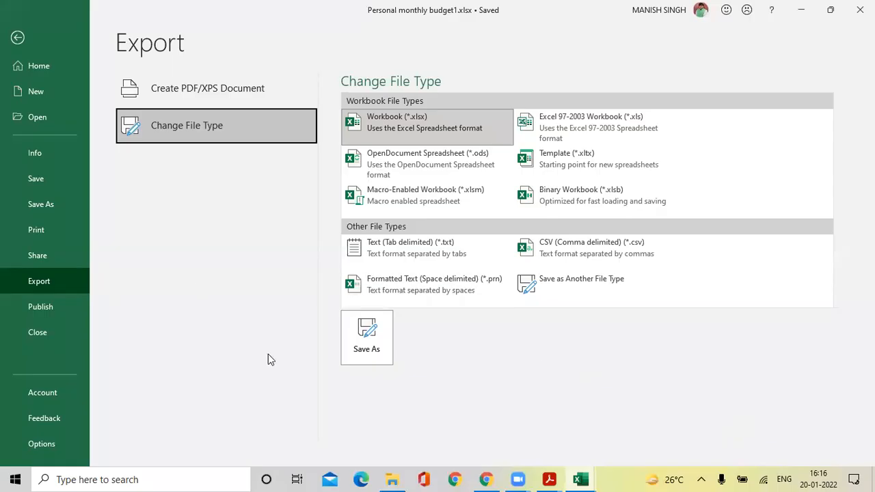
{"action": "left_click", "coordinate": [528, 284]}
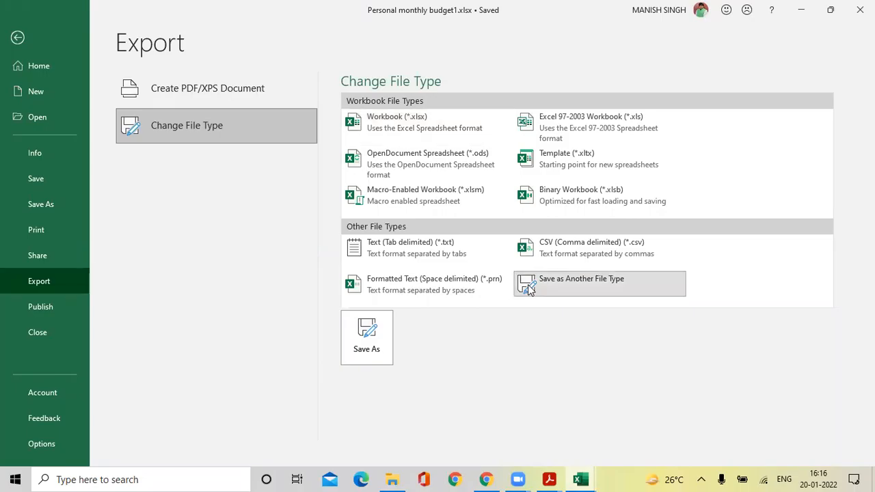
{"action": "left_click", "coordinate": [371, 344]}
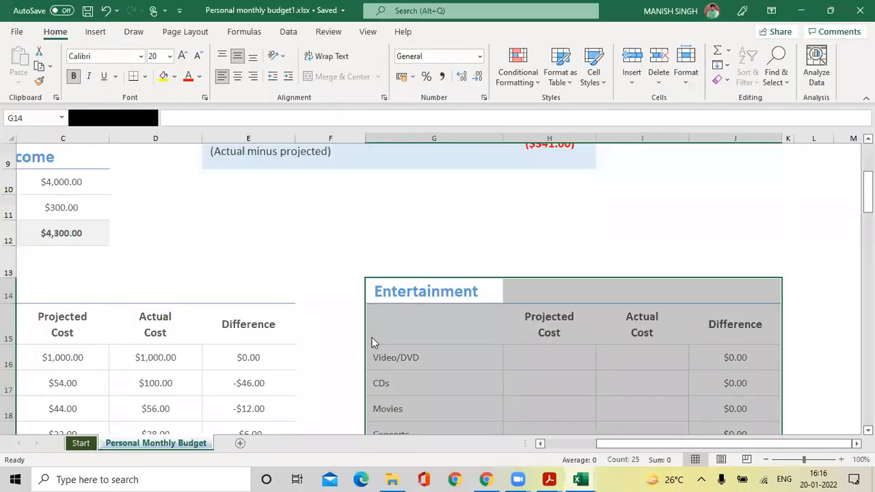
{"action": "left_click", "coordinate": [375, 299]}
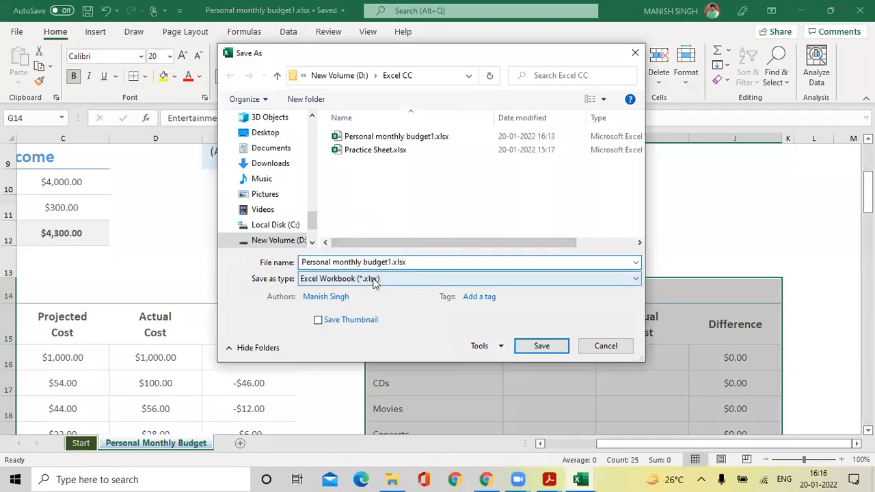
{"action": "left_click", "coordinate": [373, 279]}
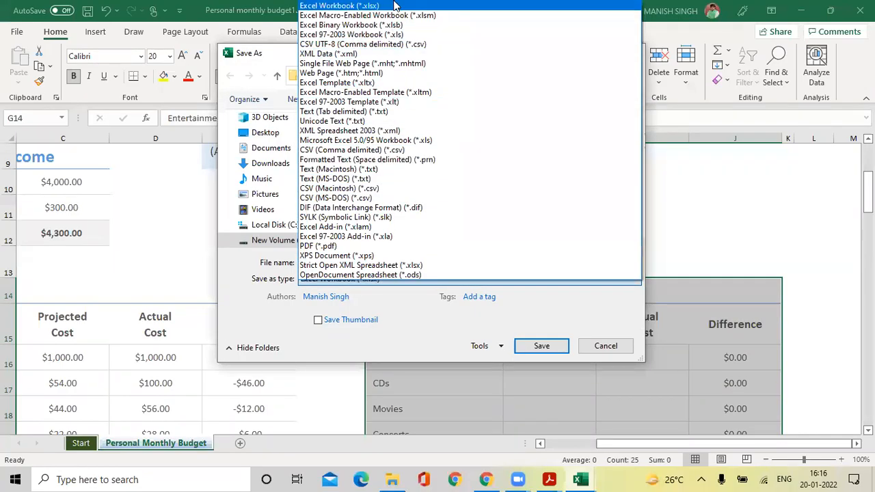
{"action": "left_click", "coordinate": [259, 310]}
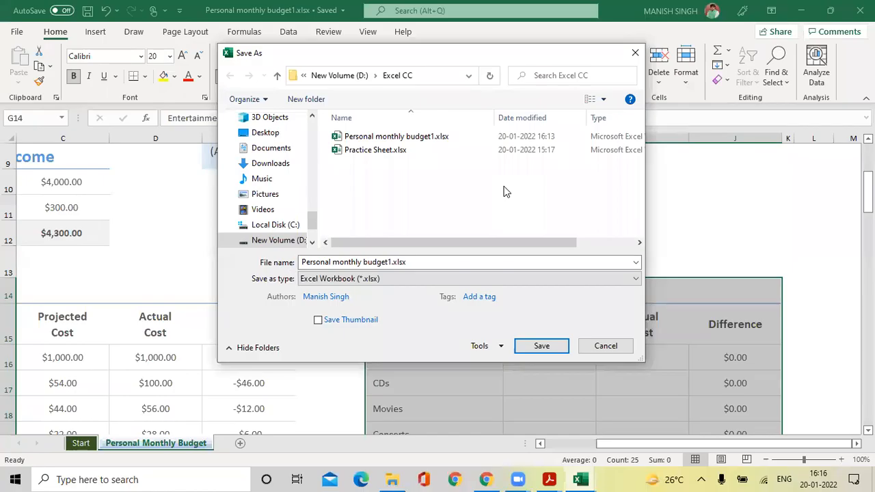
{"action": "left_click", "coordinate": [635, 52]}
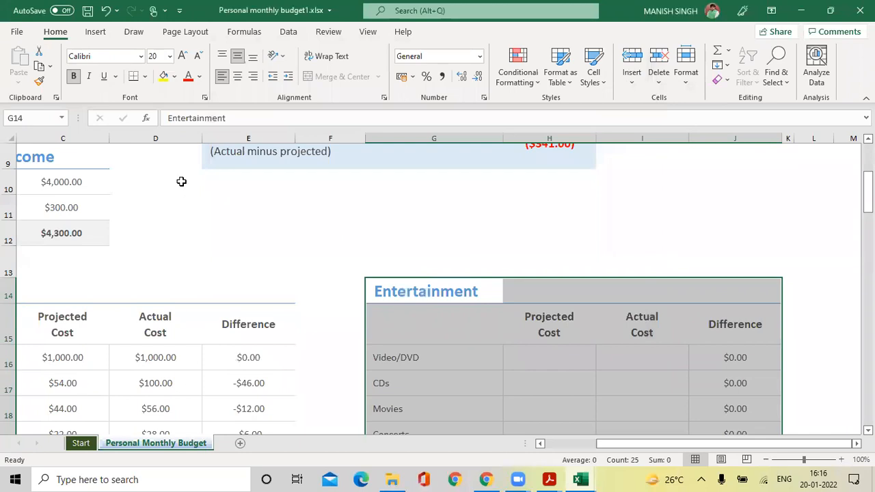
Show the Publish to Power BI options for Personal monthly budget1.xlsx.
{"action": "left_click", "coordinate": [17, 32]}
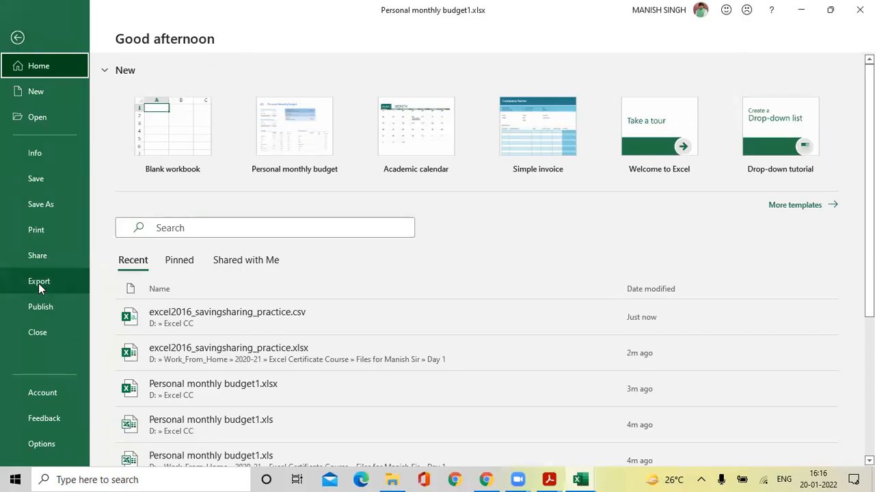
{"action": "left_click", "coordinate": [37, 311]}
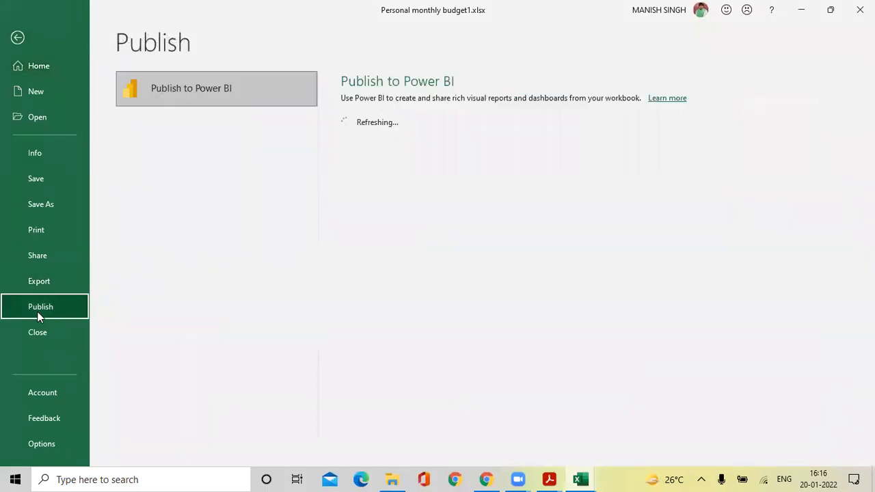